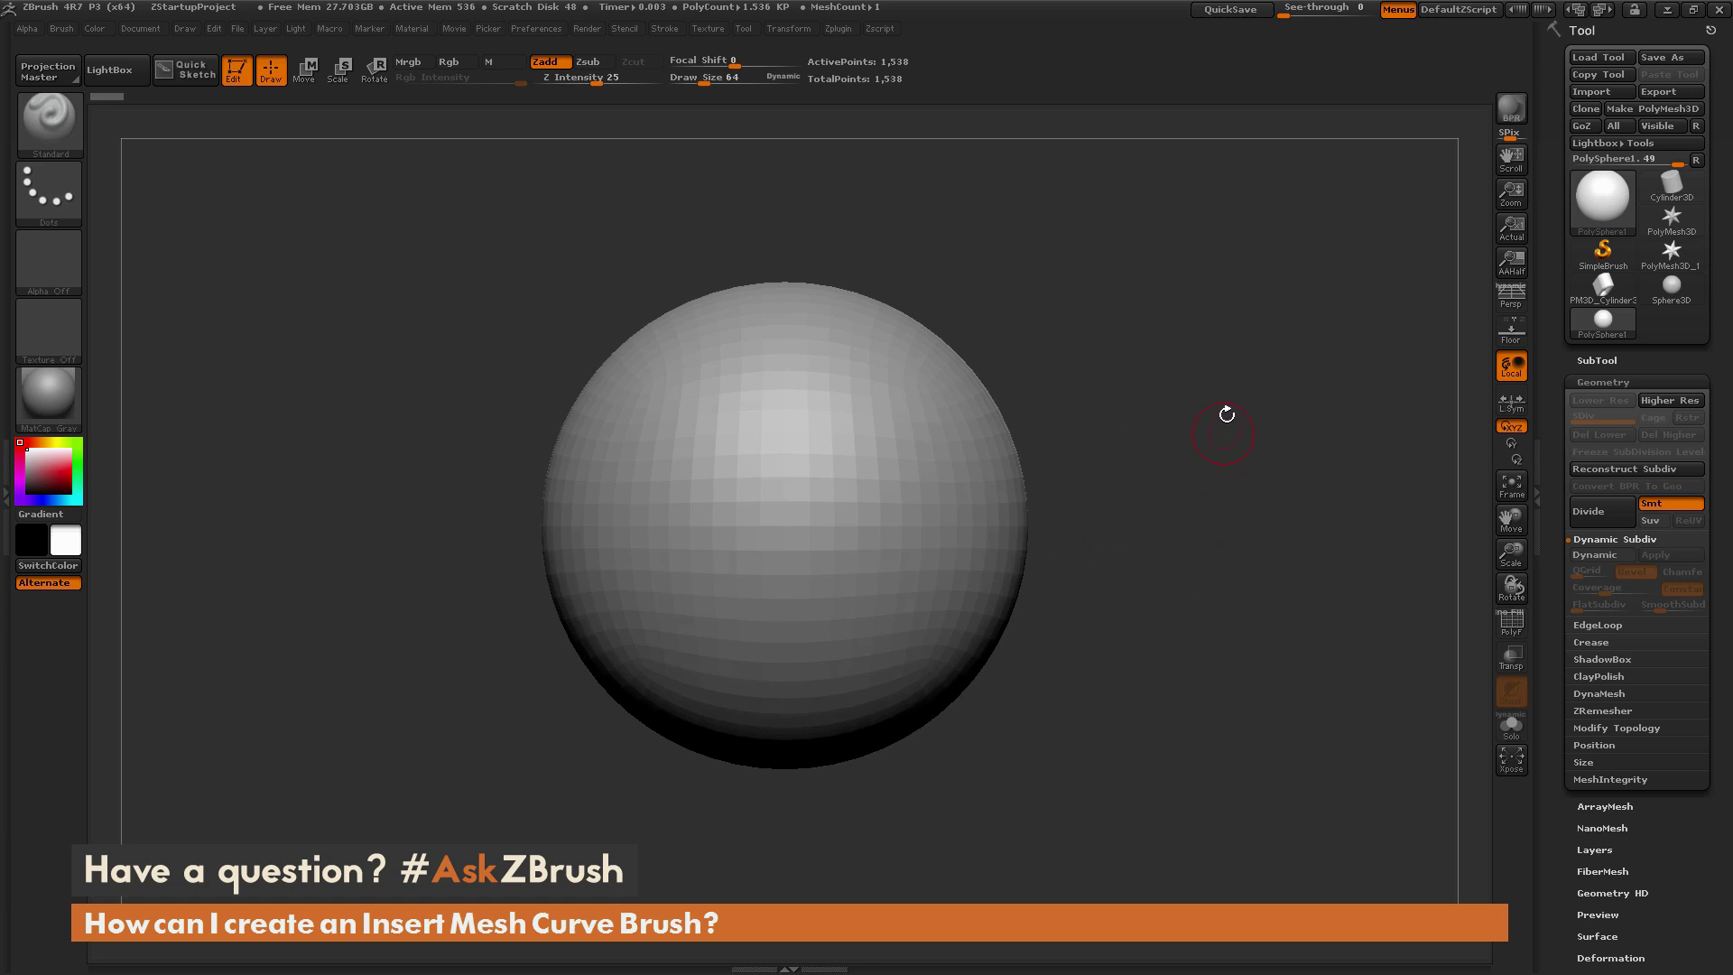
Step: Select the rounded cylinder and inspect its polygroups in PolyF wireframe from several angles
left_click(1603, 285)
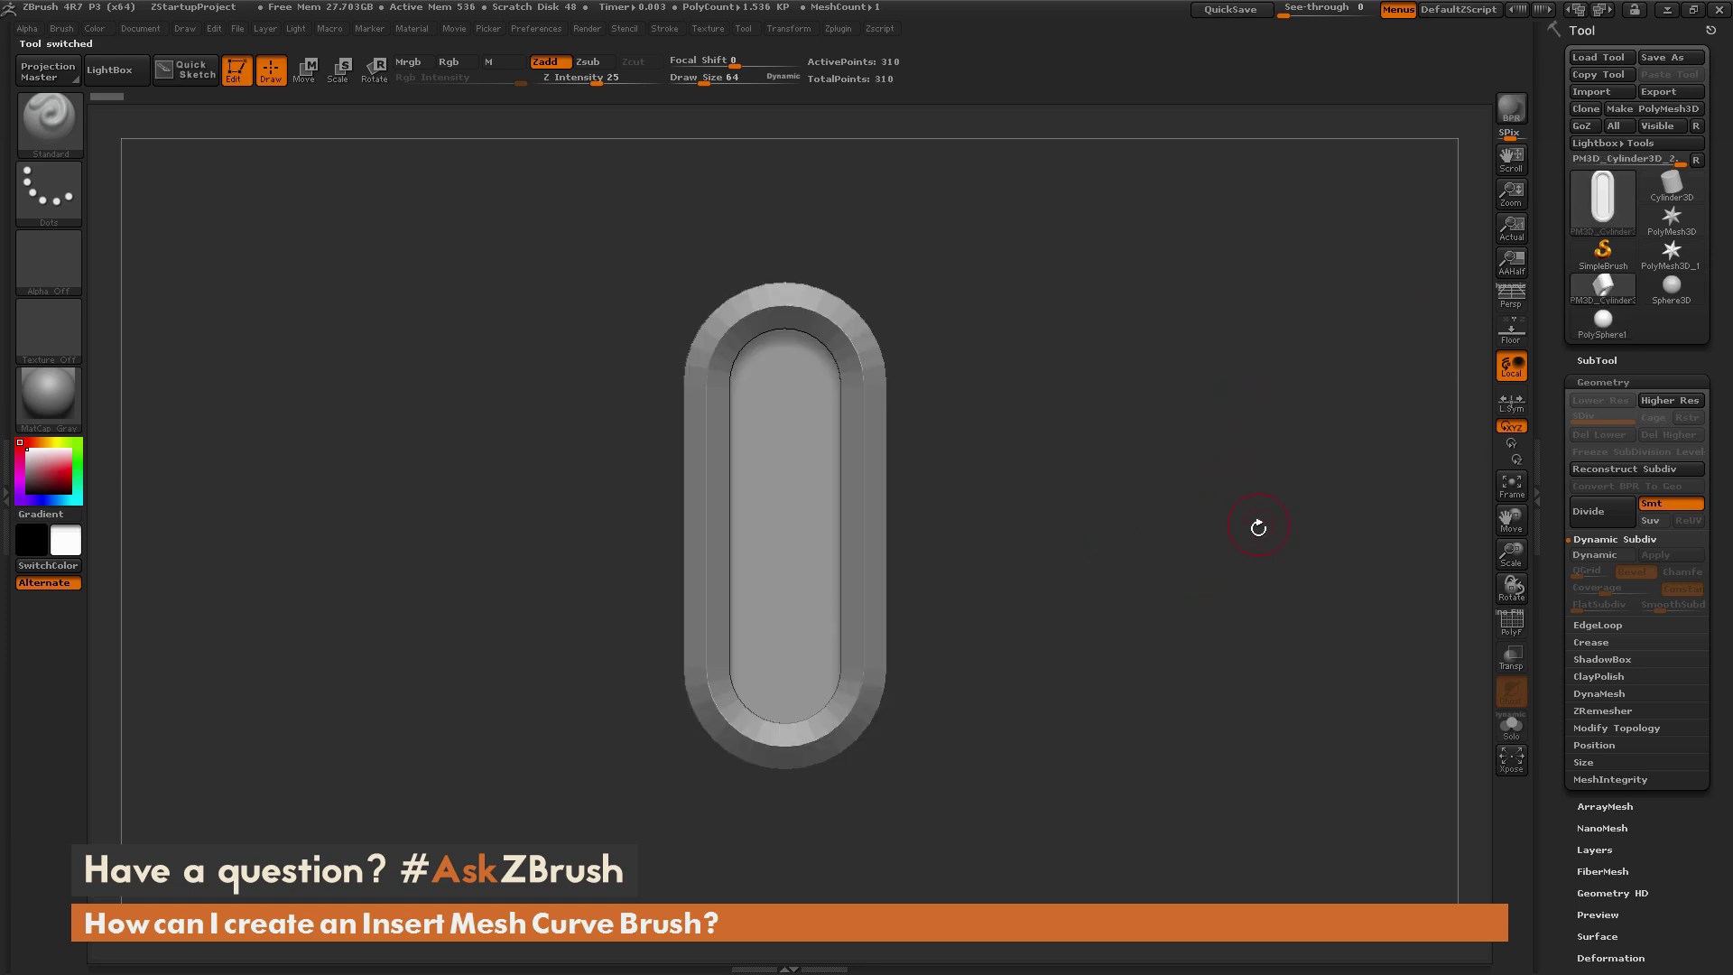
left_click_drag(1259, 528, 1516, 585)
left_click(1513, 629)
left_click_drag(1231, 634, 1164, 511)
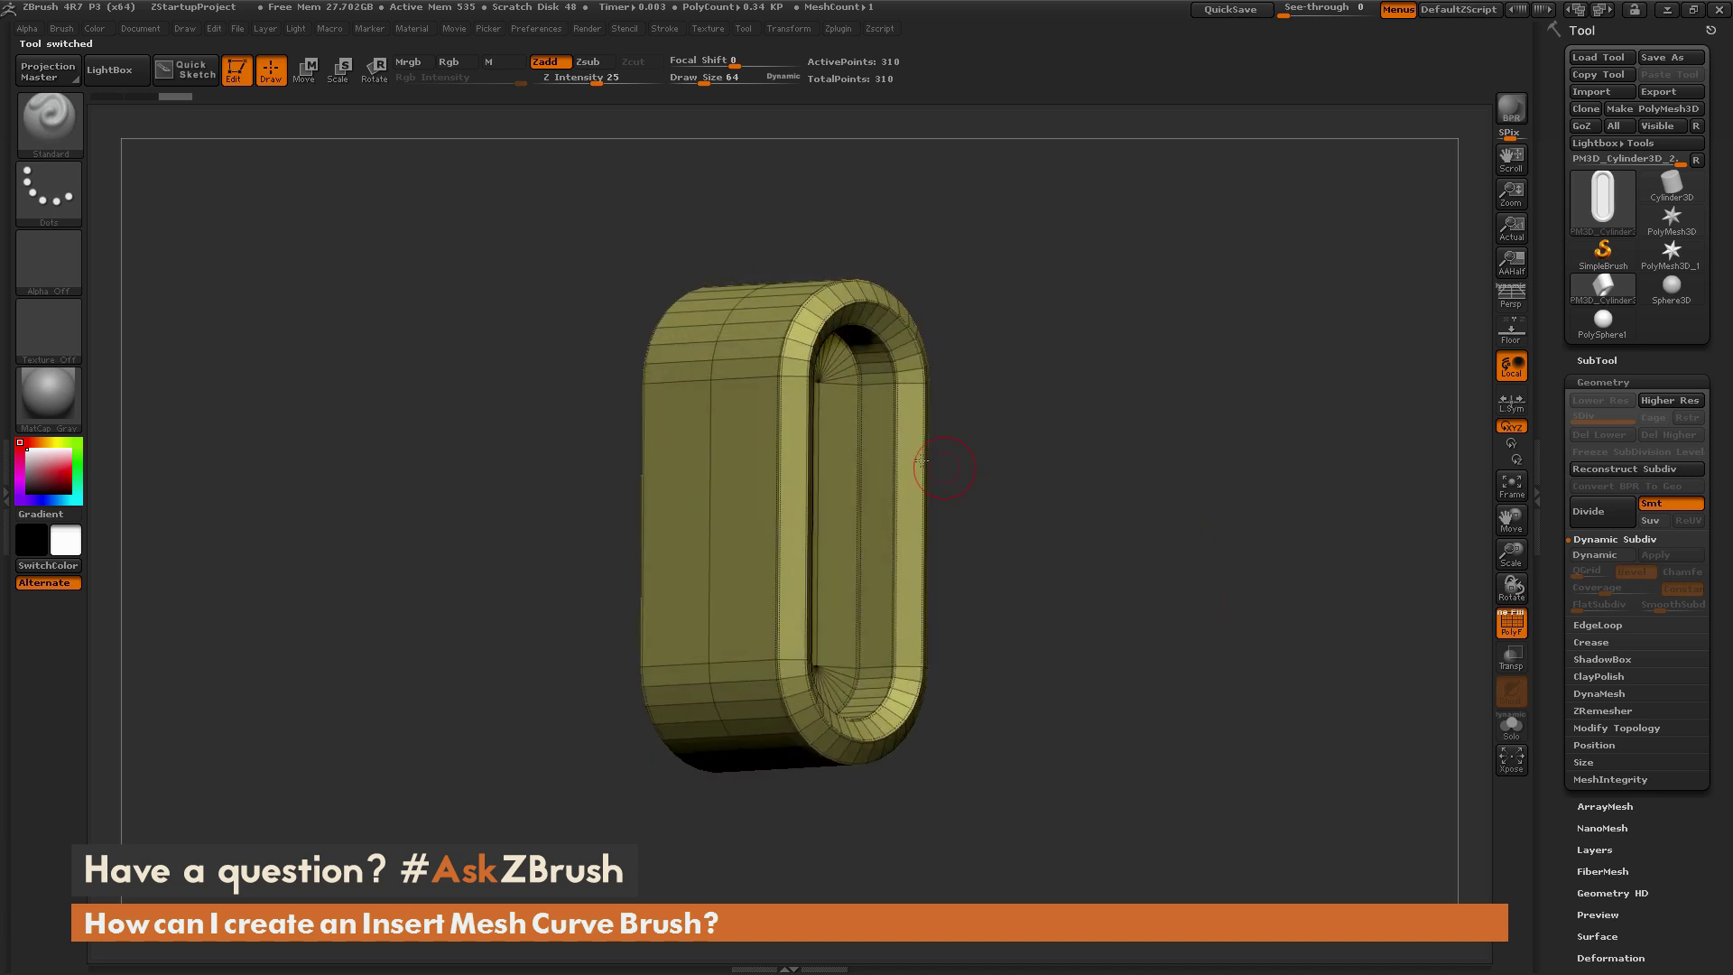
Step: Enable Dynamic Subdiv, turn PolyF off, and frame the smooth cylinder front-on
left_click(1596, 556)
left_click_drag(1297, 569, 1242, 585)
left_click(1511, 625)
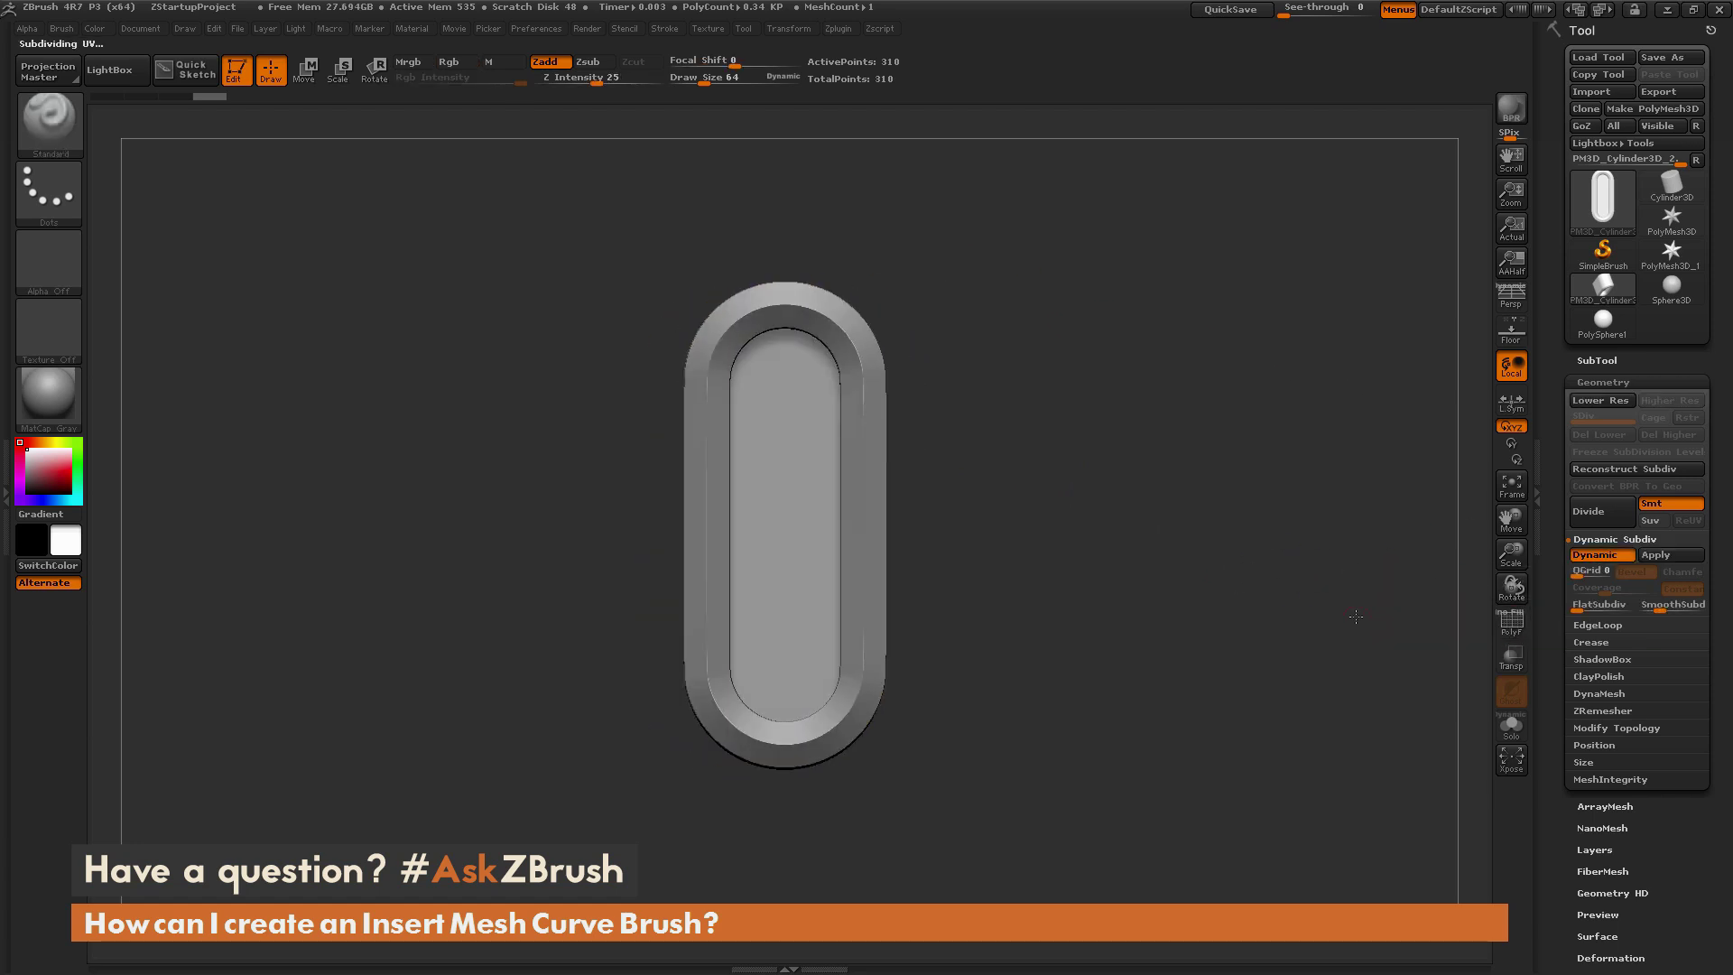
mouse_move(1355, 616)
left_mouse_down()
mouse_move(1316, 582)
mouse_move(1357, 635)
left_mouse_up()
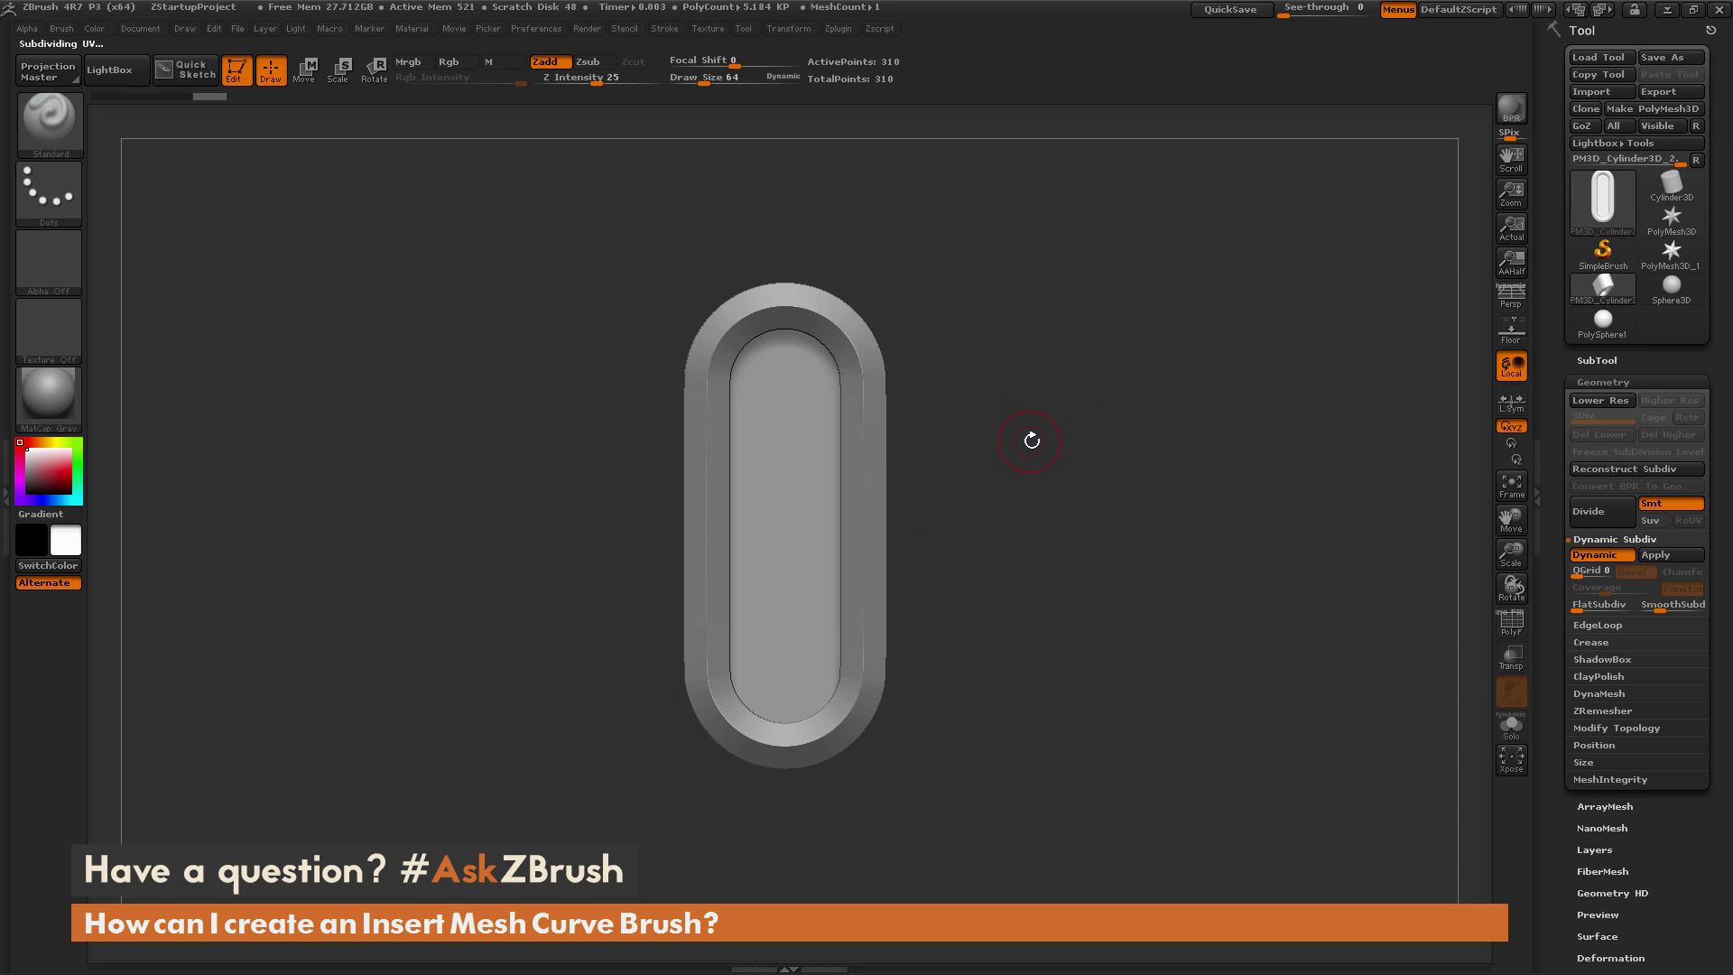
mouse_move(1061, 470)
left_mouse_down()
mouse_move(1050, 482)
mouse_move(1043, 461)
left_mouse_up()
key("f")
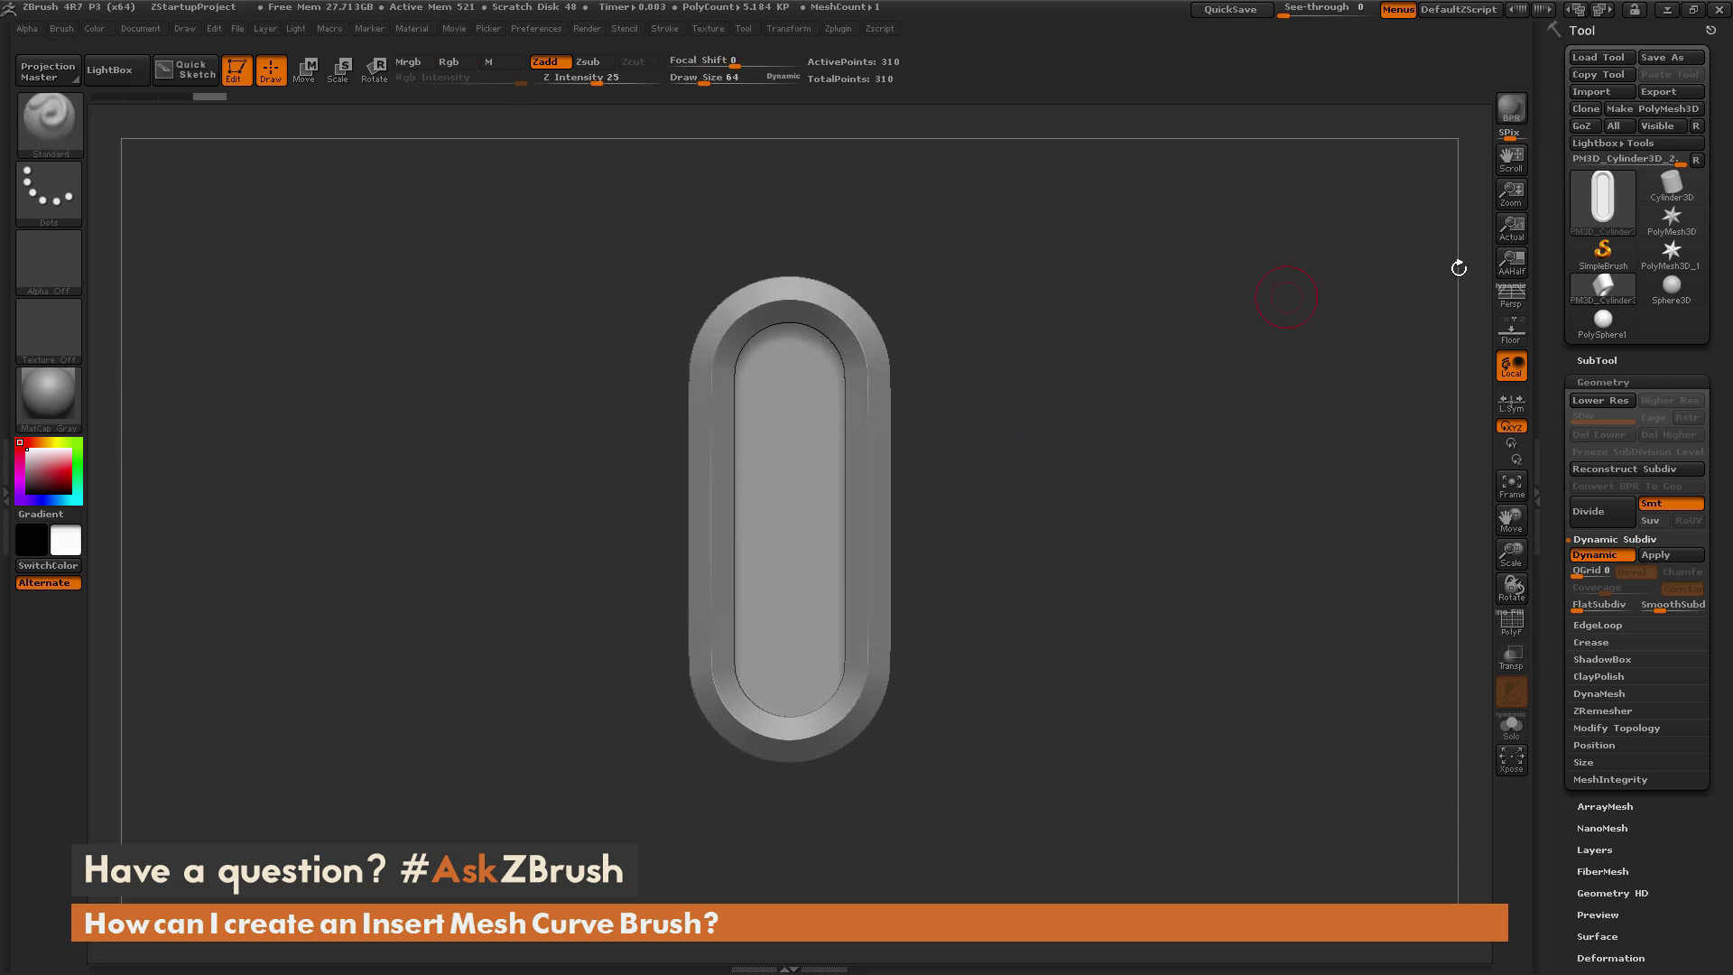
left_click(1508, 300)
left_click(1508, 300)
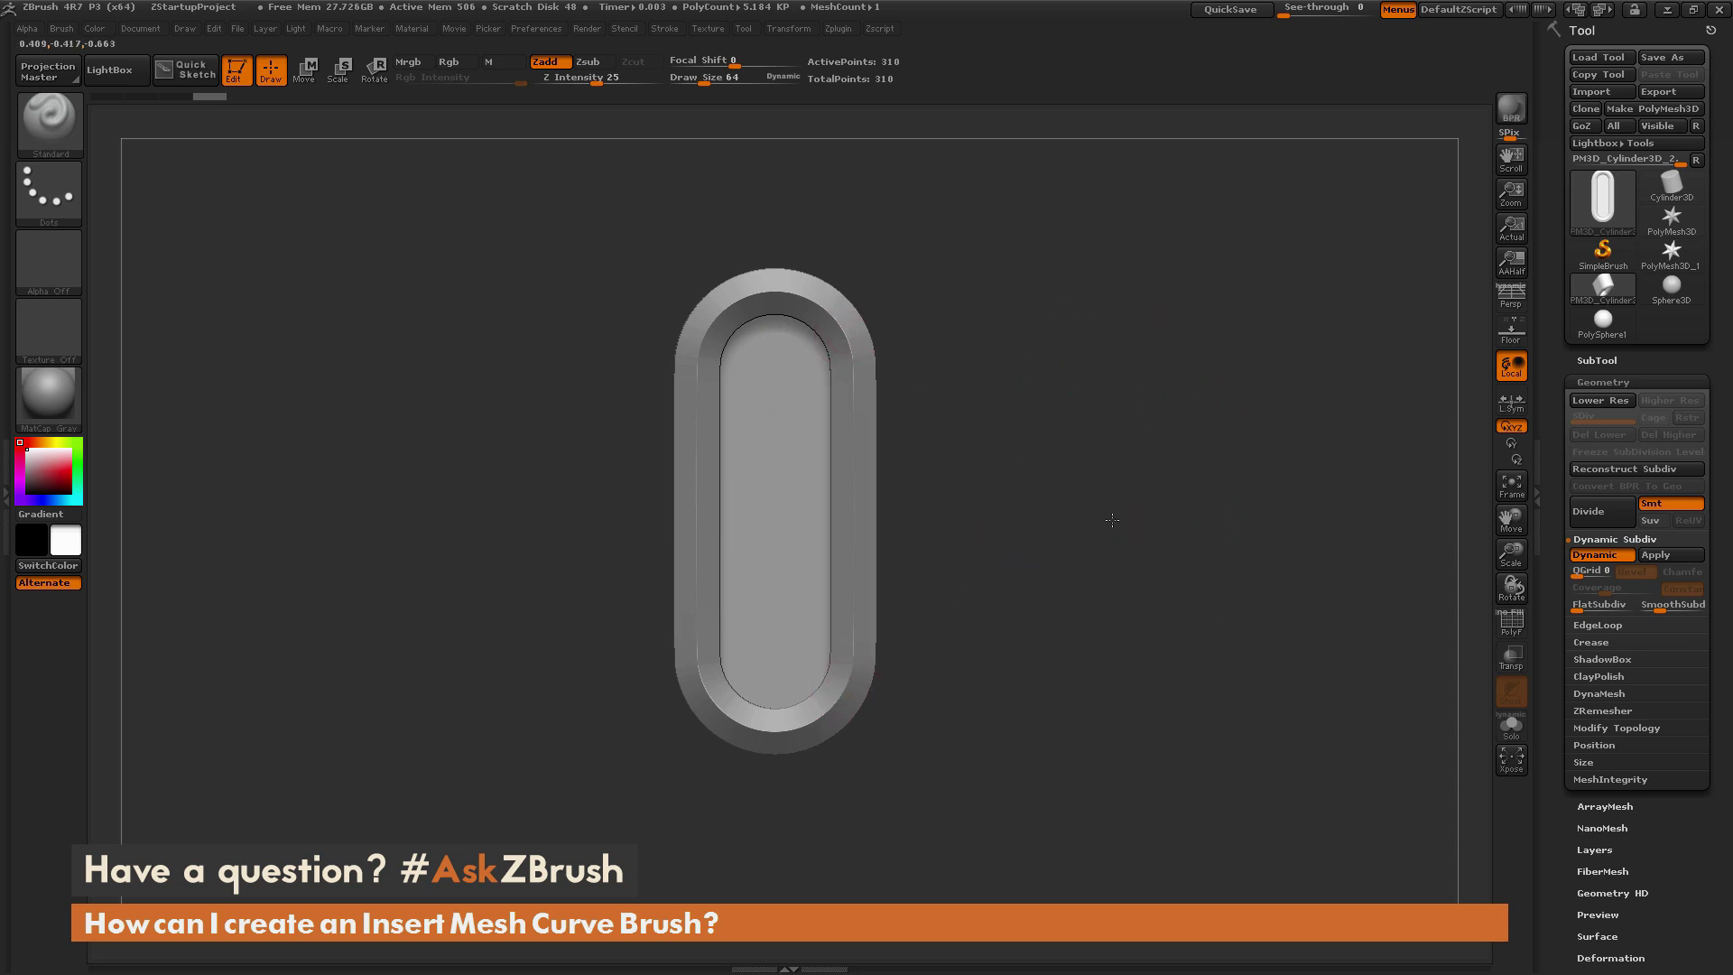
left_click_drag(1128, 535, 1233, 508, "alt")
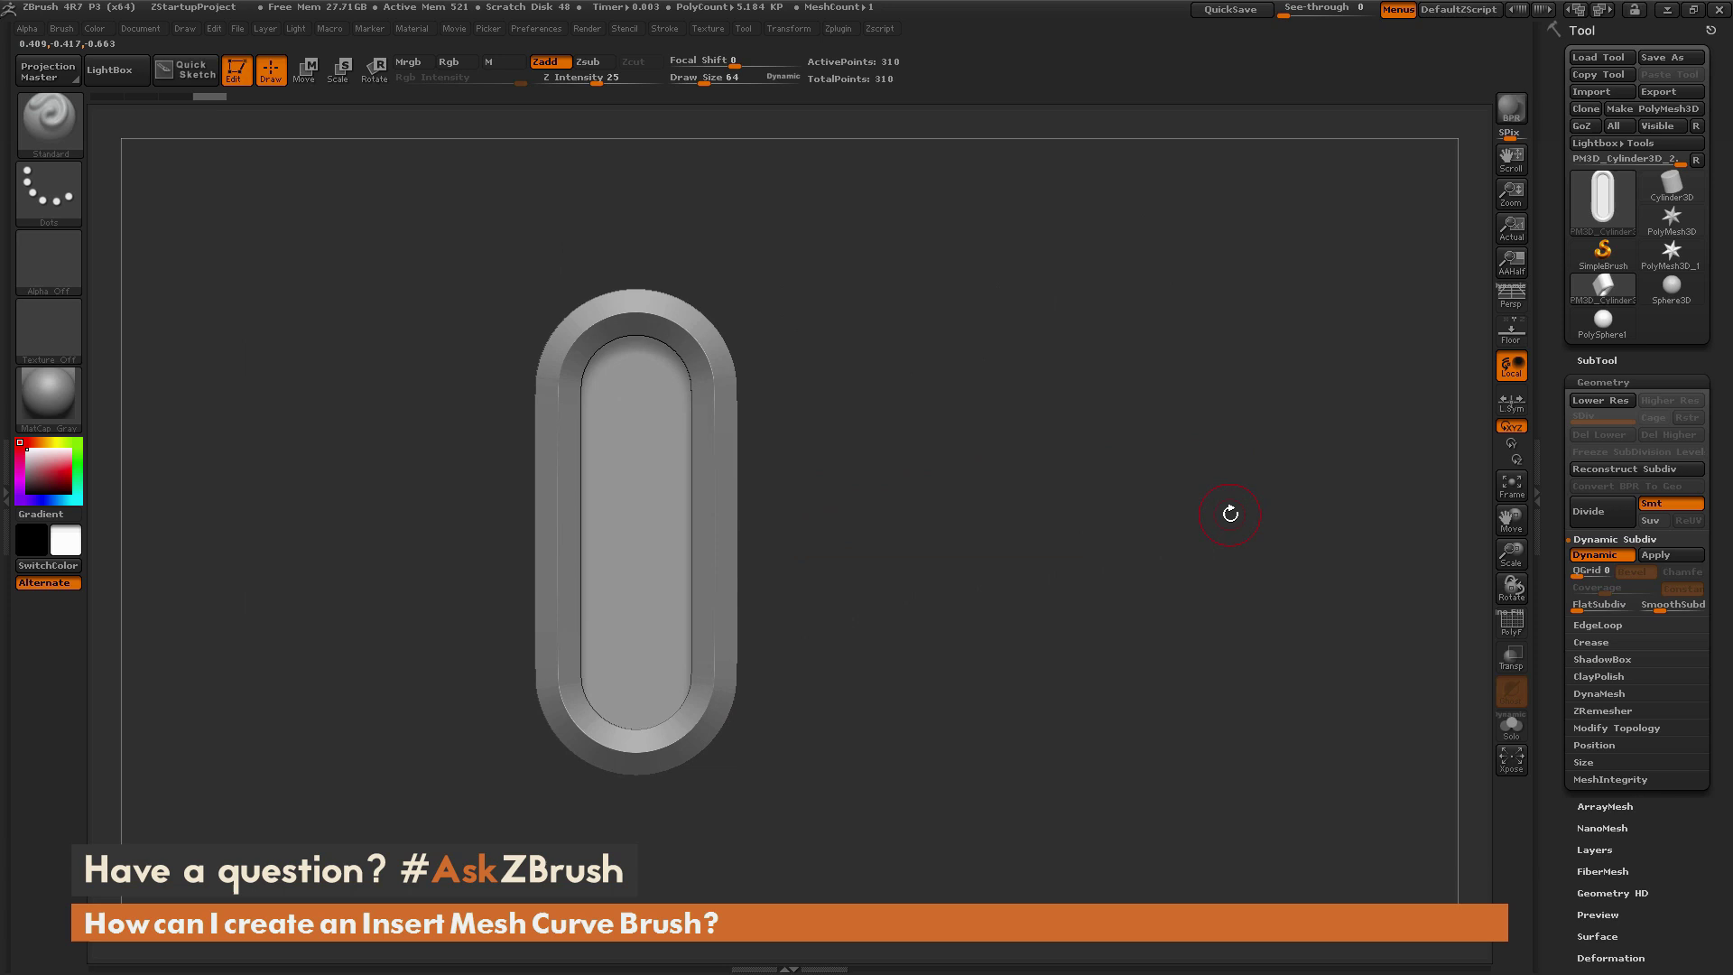
Step: Create a new InsertMesh brush from the cylinder with Brush > Create InsertMesh > New
left_click(60, 29)
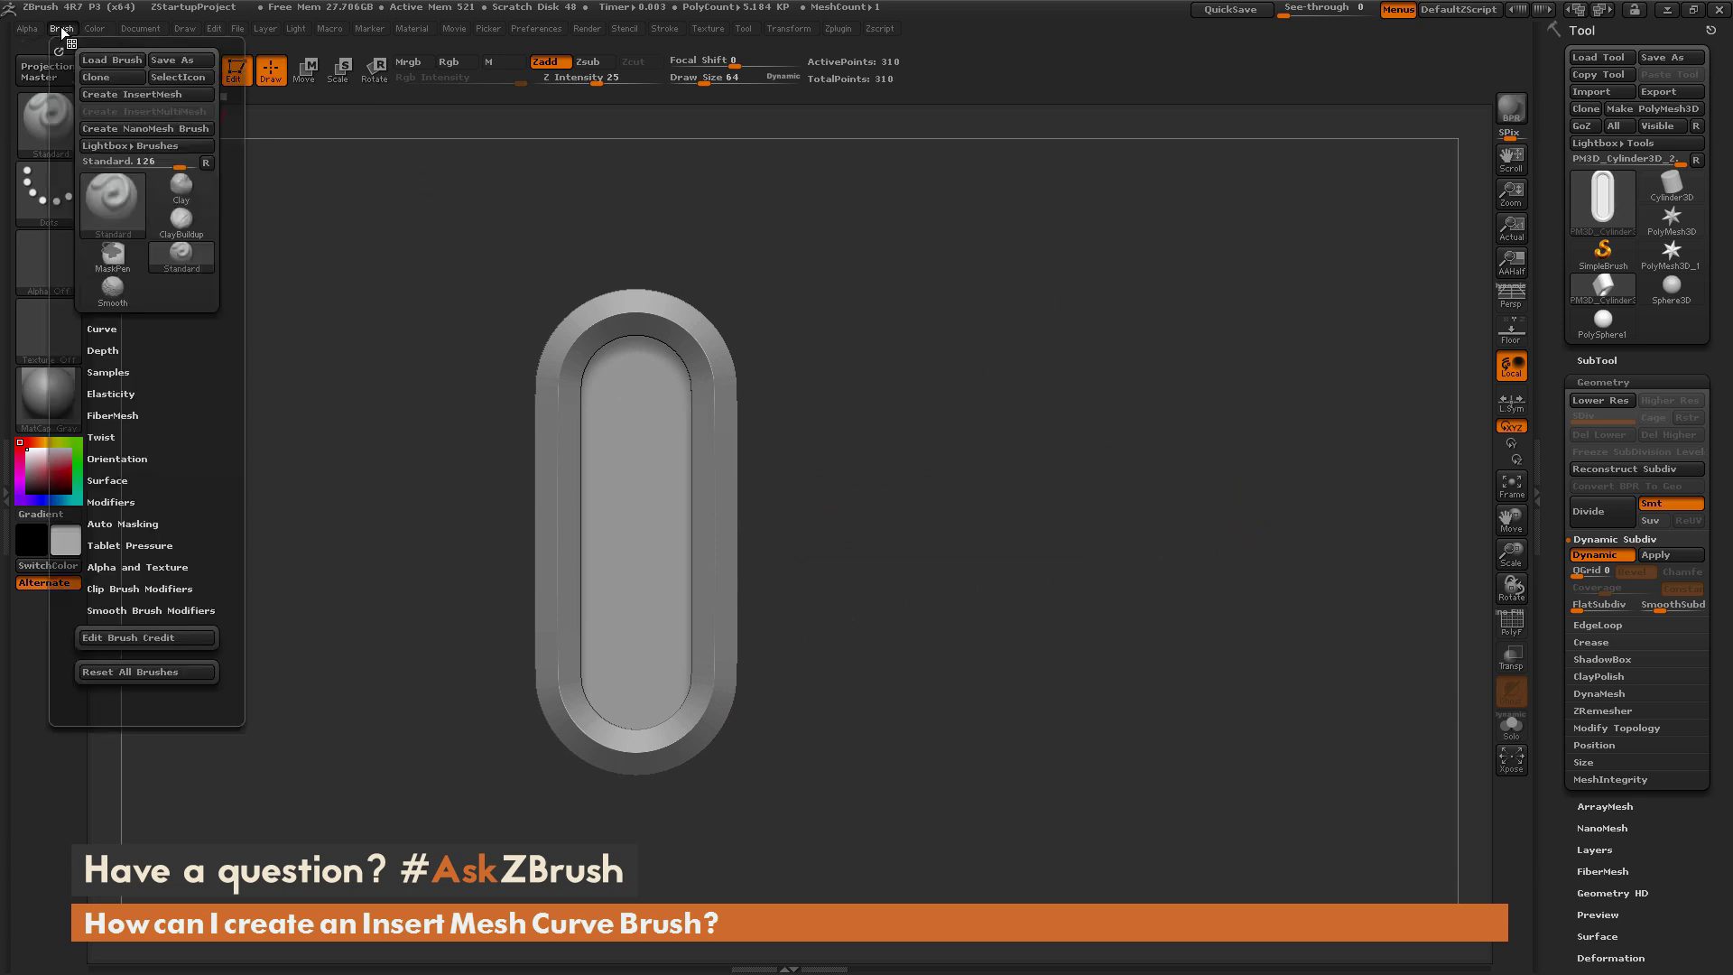
left_click(156, 94)
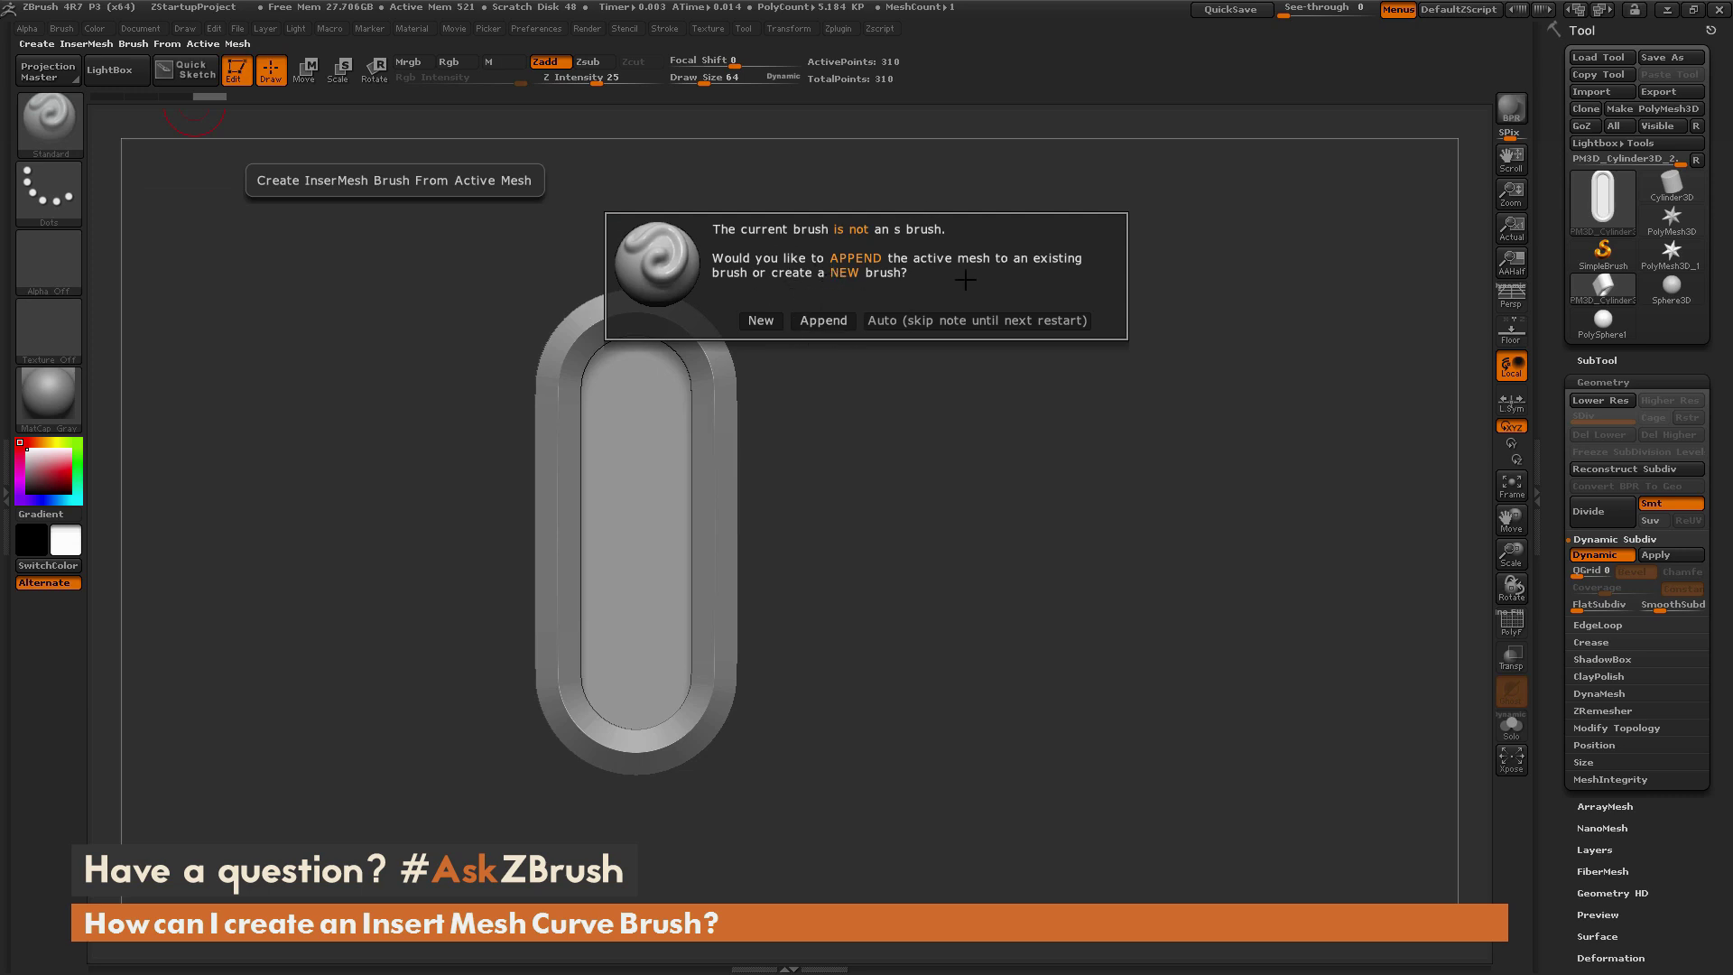
left_click(760, 320)
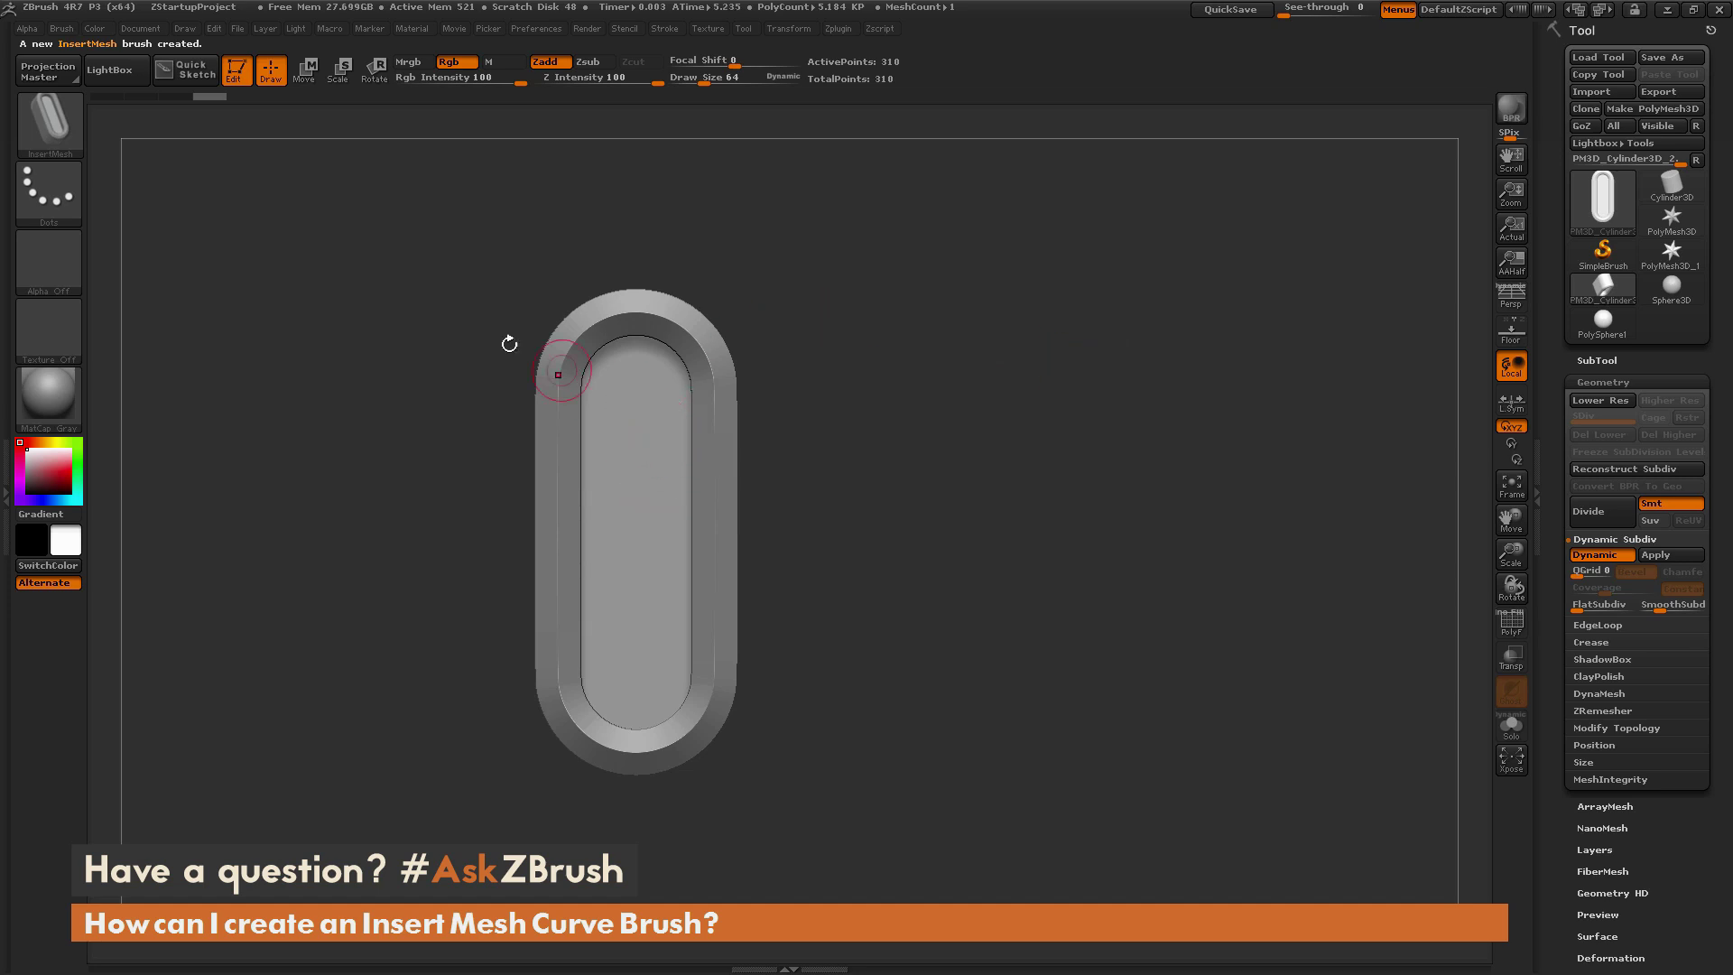
mouse_move(42, 124)
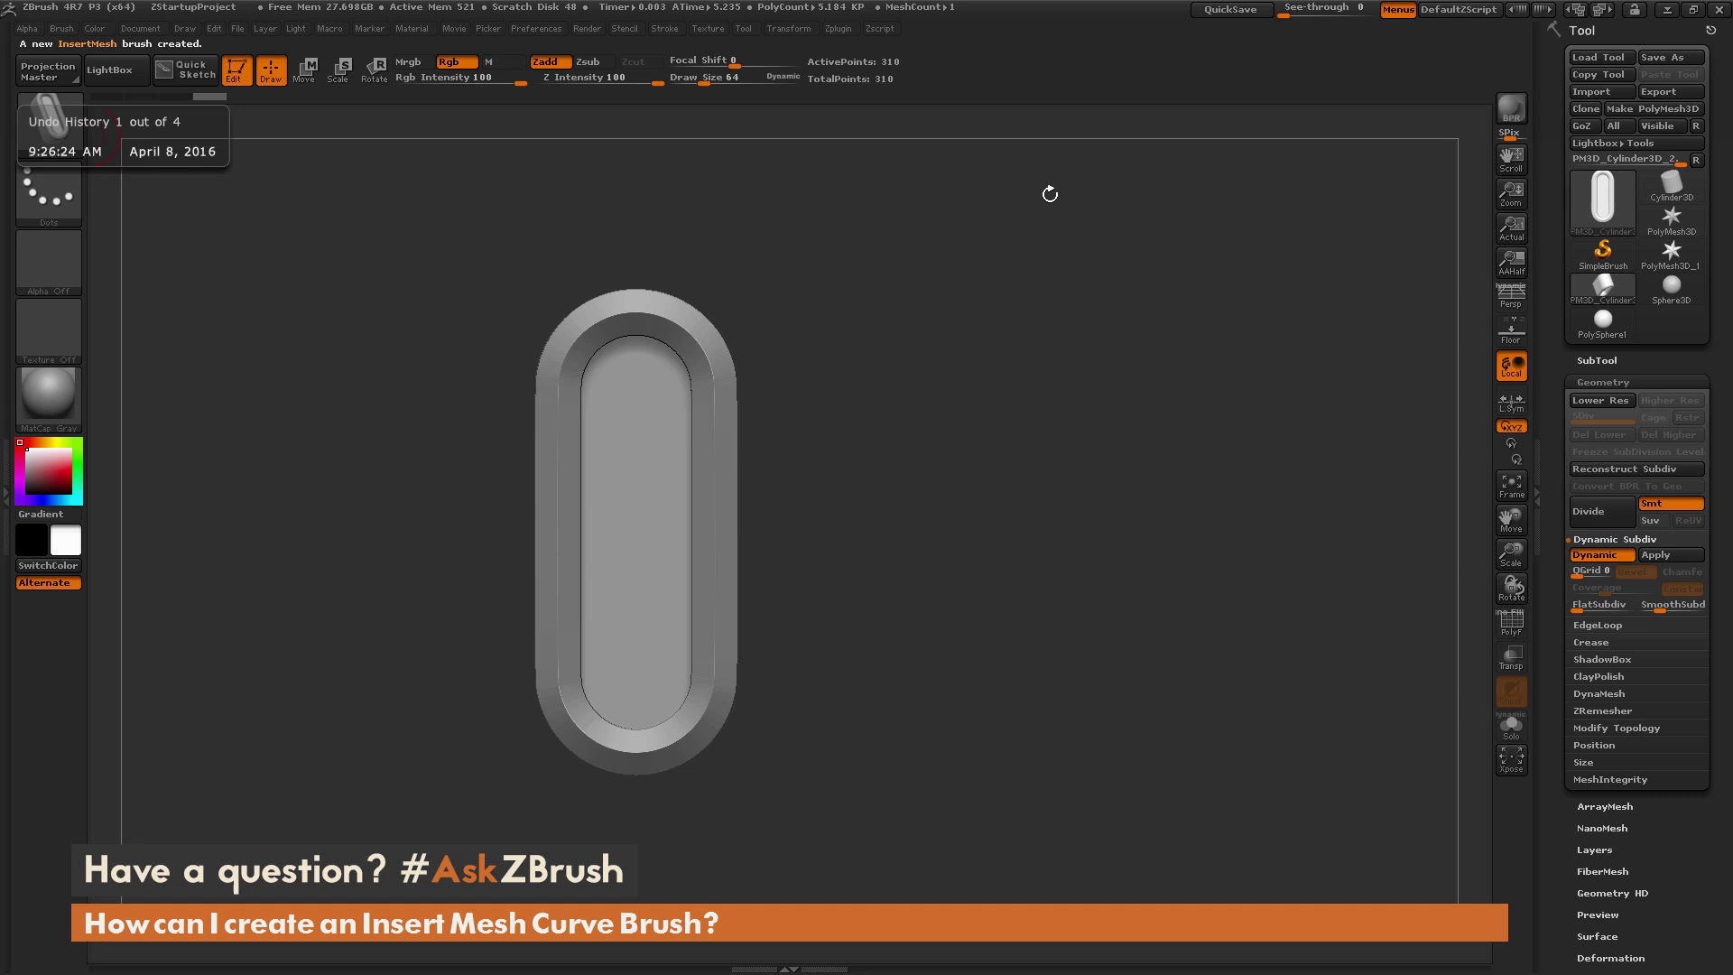
Step: Select PolySphere1, test-insert four cylinder meshes on it, then undo them all
left_click(1600, 330)
left_click_drag(1156, 484, 1189, 506)
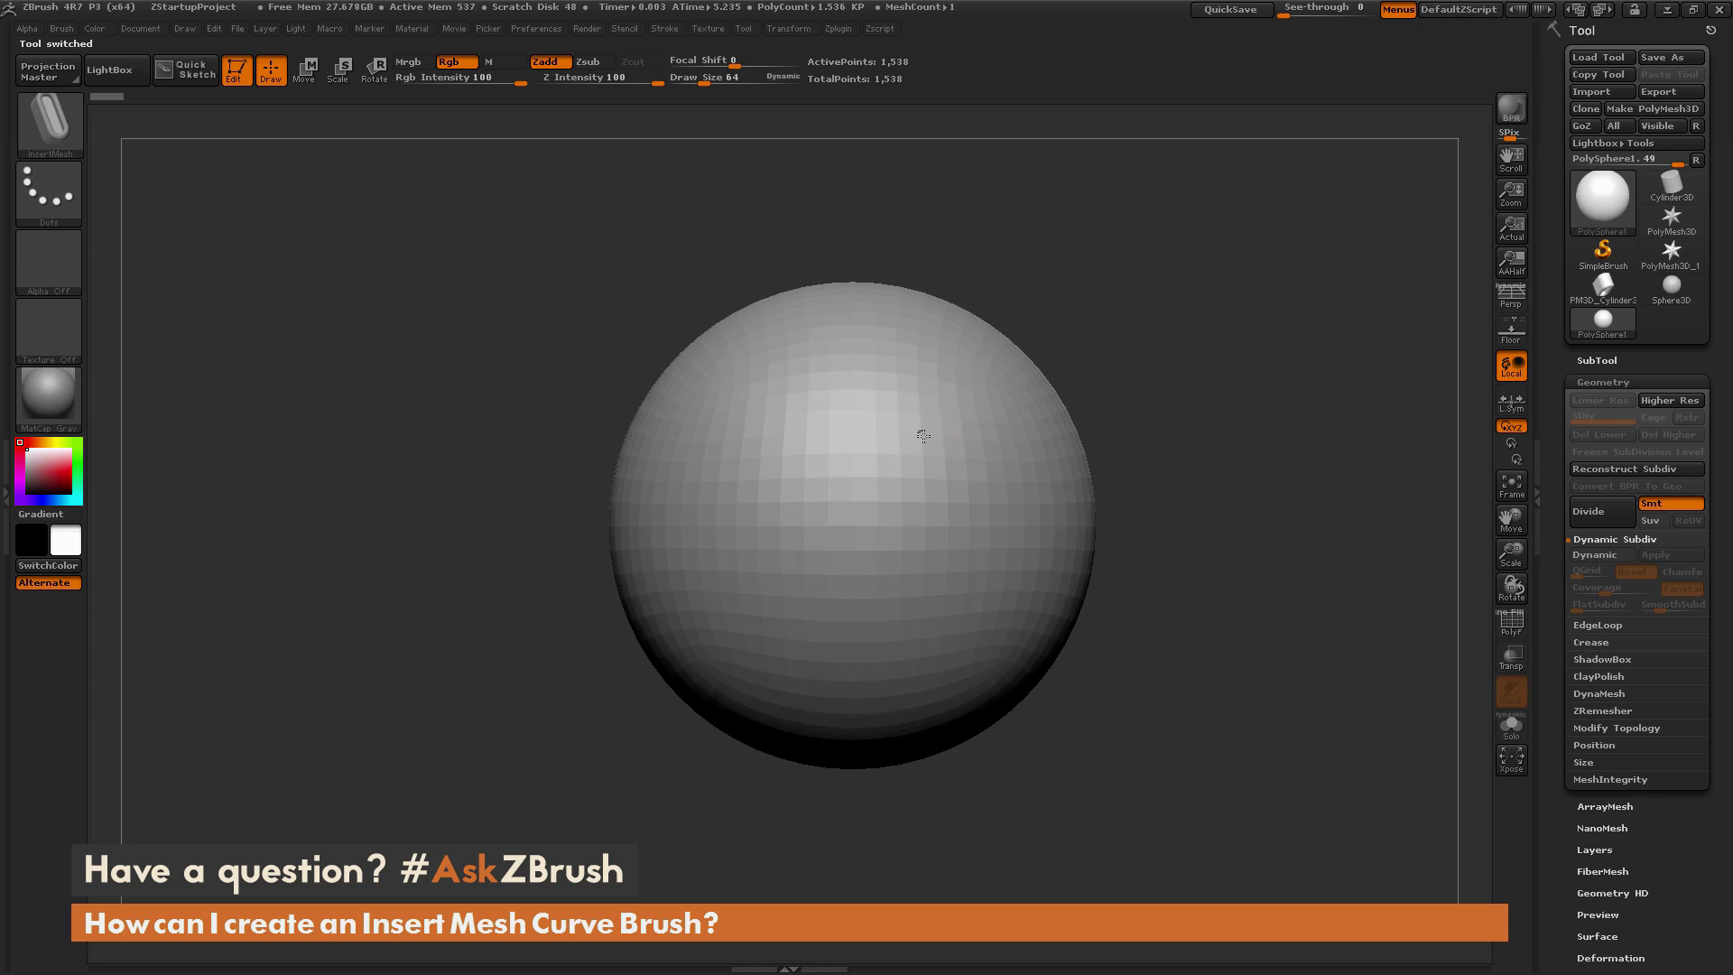
left_click_drag(921, 420, 955, 387)
left_click_drag(706, 467, 790, 388)
left_click_drag(1022, 413, 1047, 379)
left_click_drag(798, 569, 817, 600)
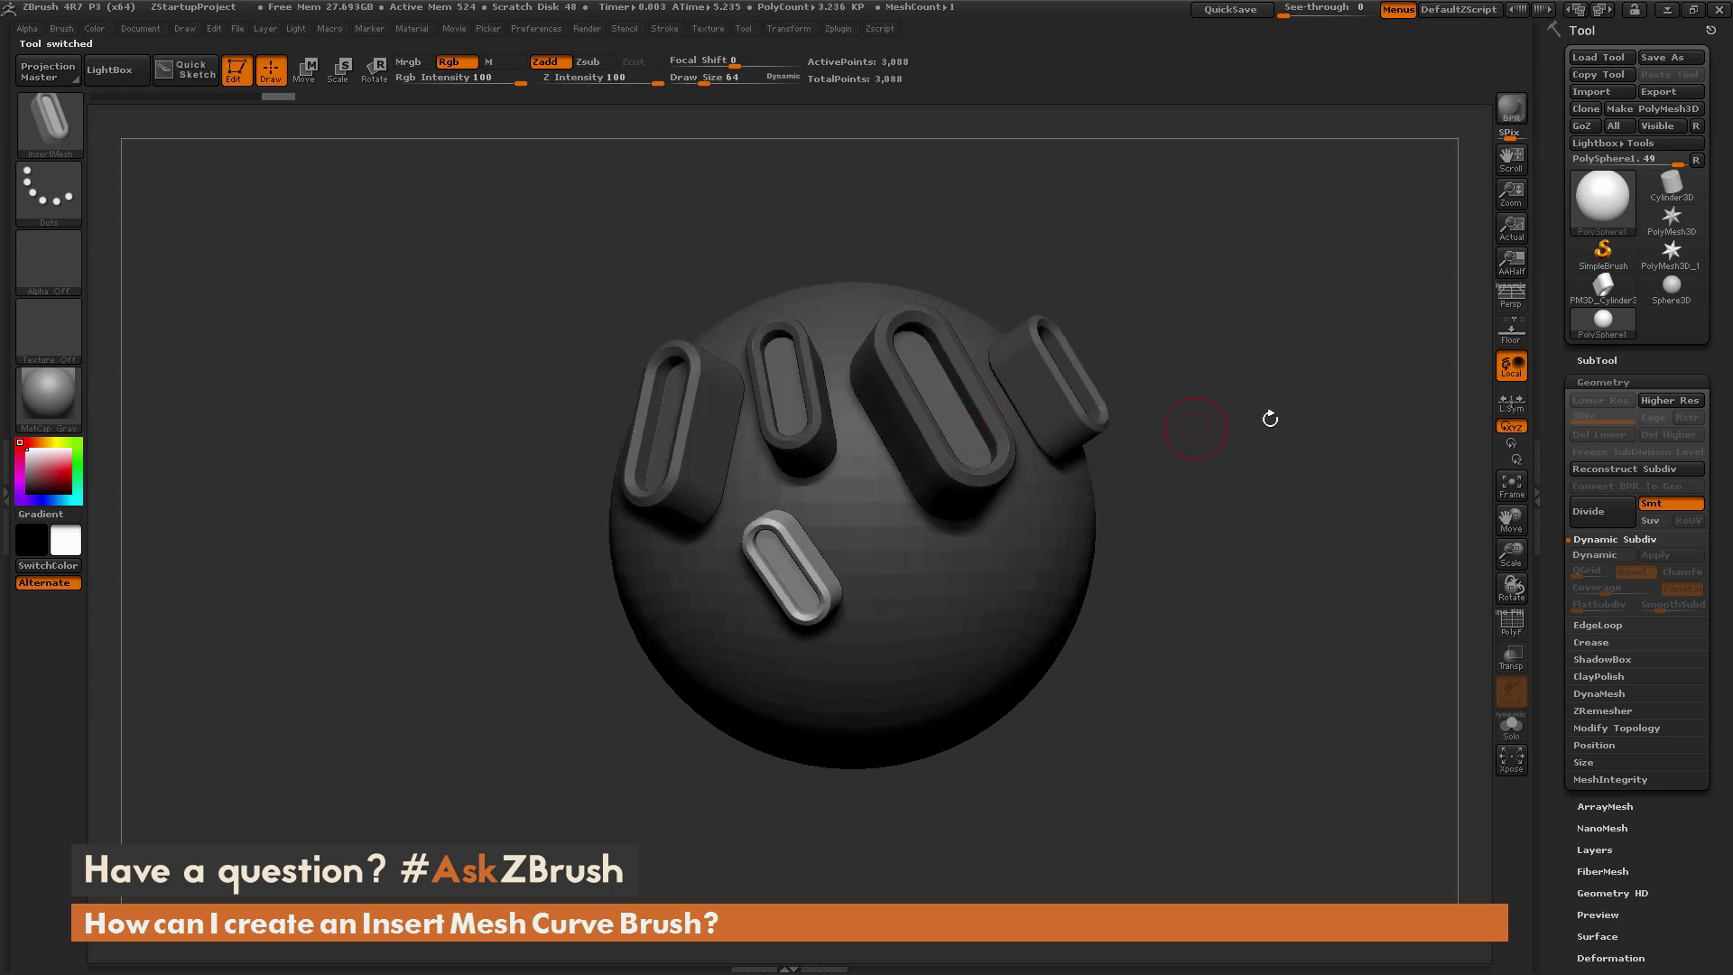
key("ctrl+z")
key("ctrl+z")
key("ctrl+z")
key("ctrl+z")
key("ctrl+z")
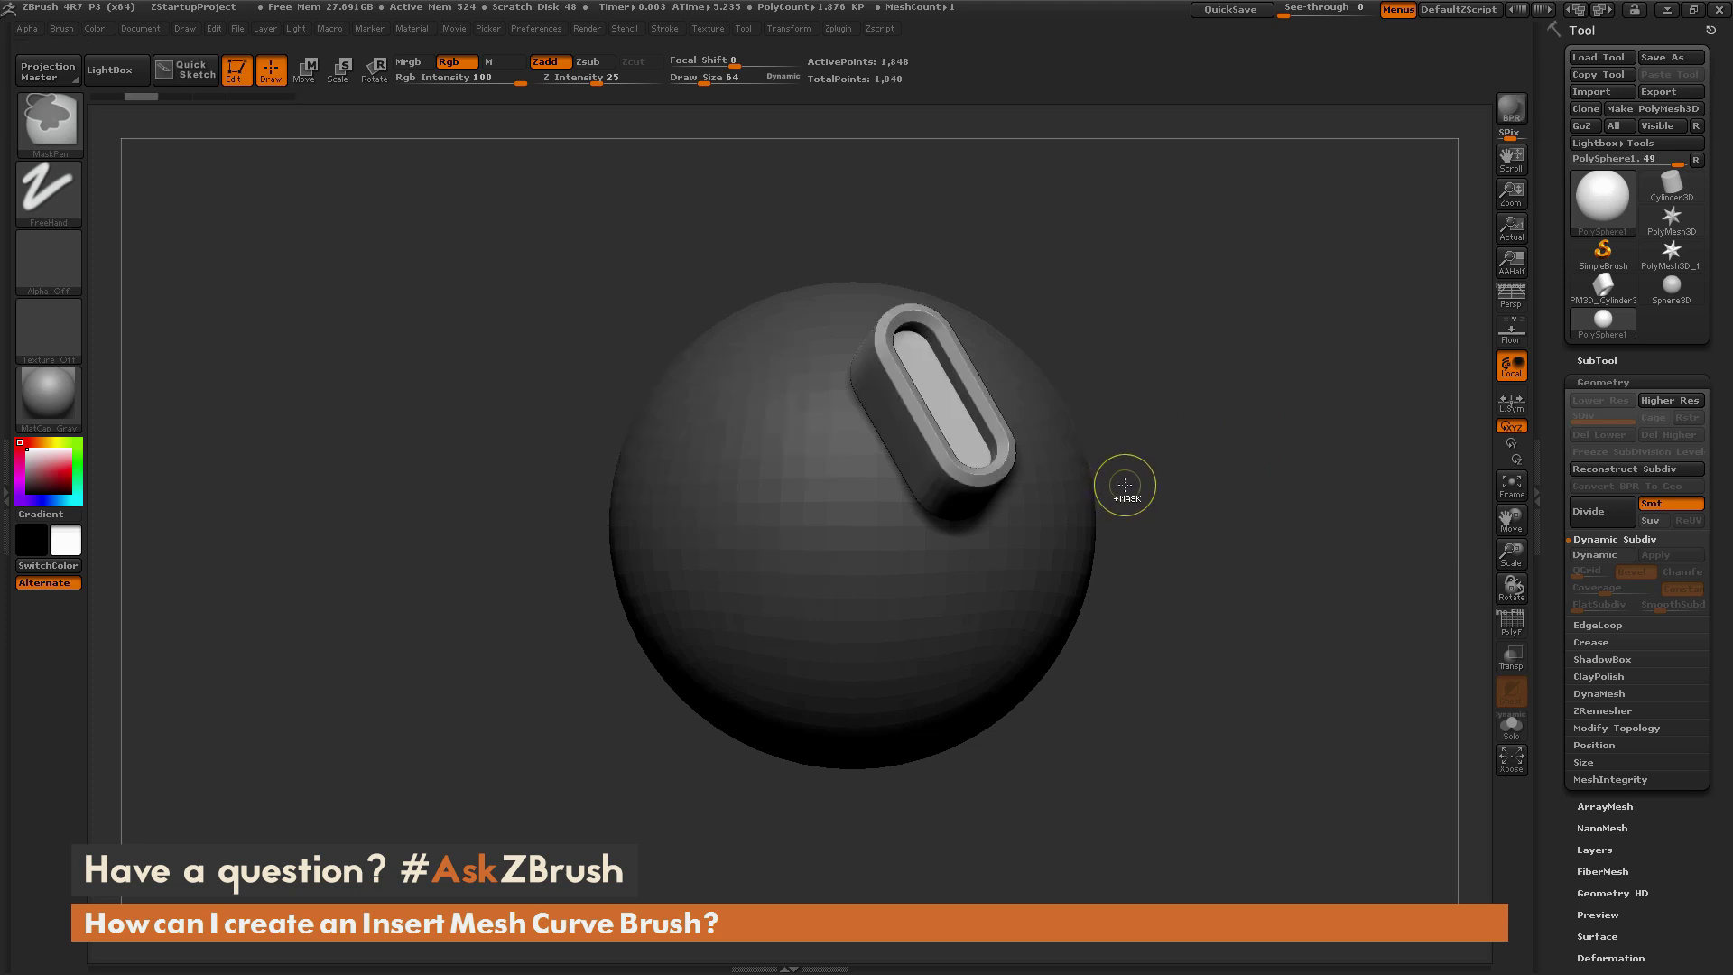
key("ctrl+z")
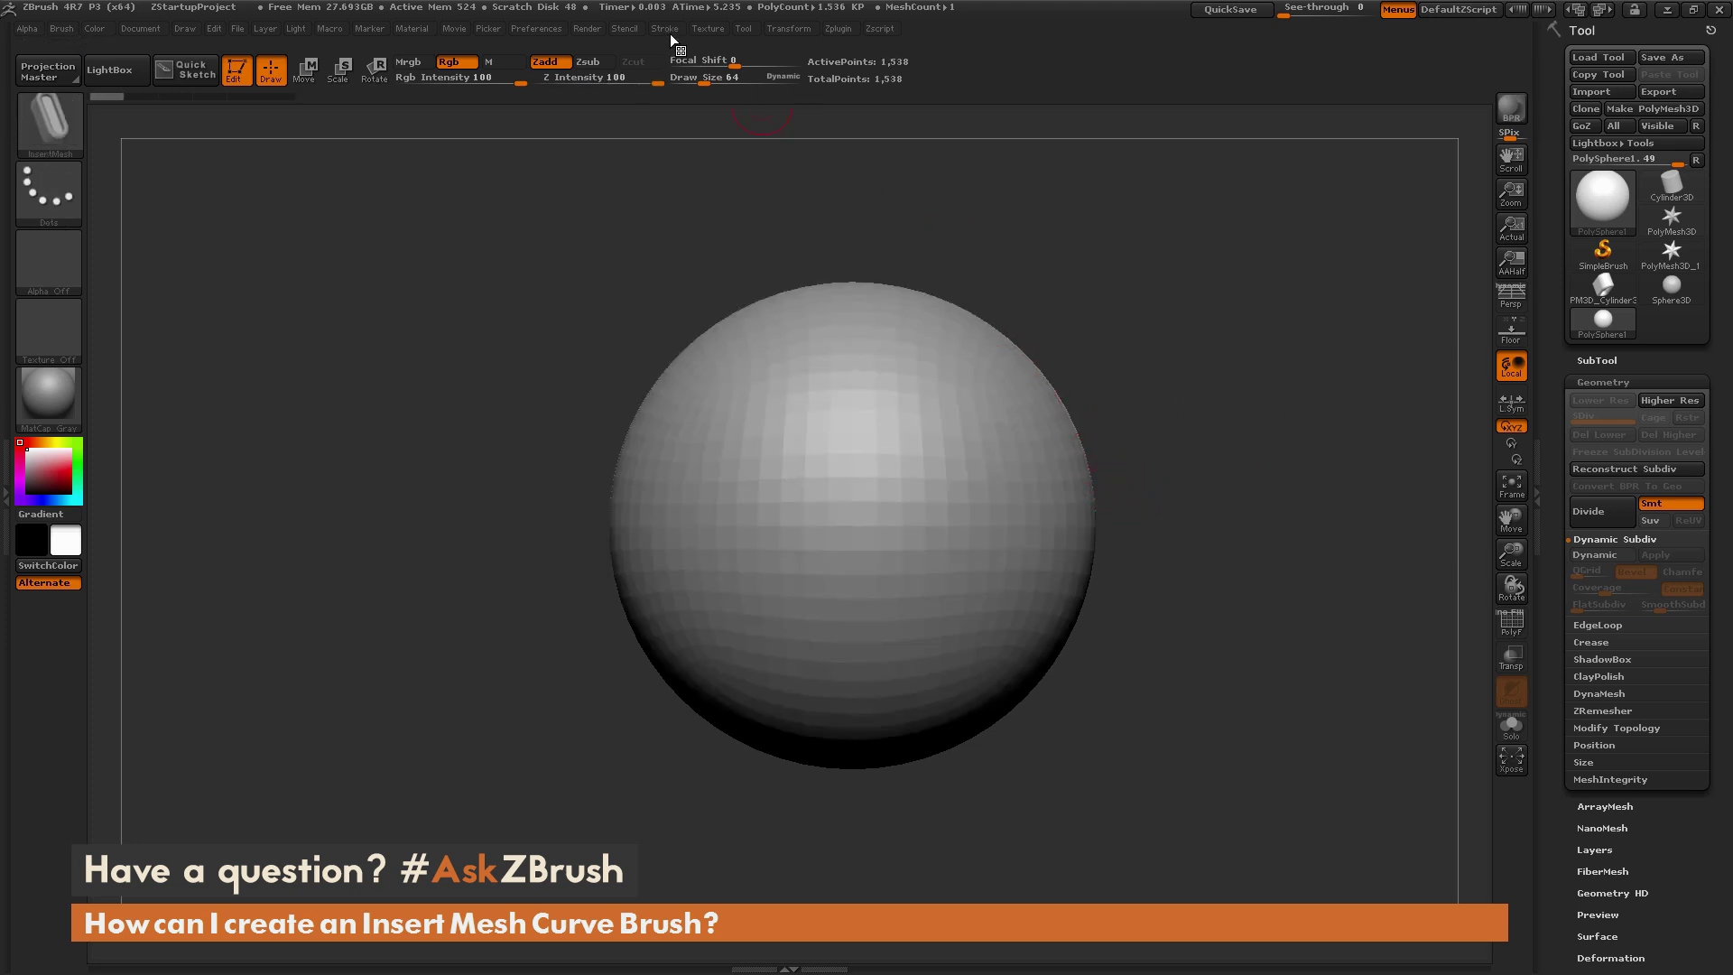
Step: Enable Stroke > Curve Mode and draw a spiral chain of capsules over the sphere
left_click(668, 30)
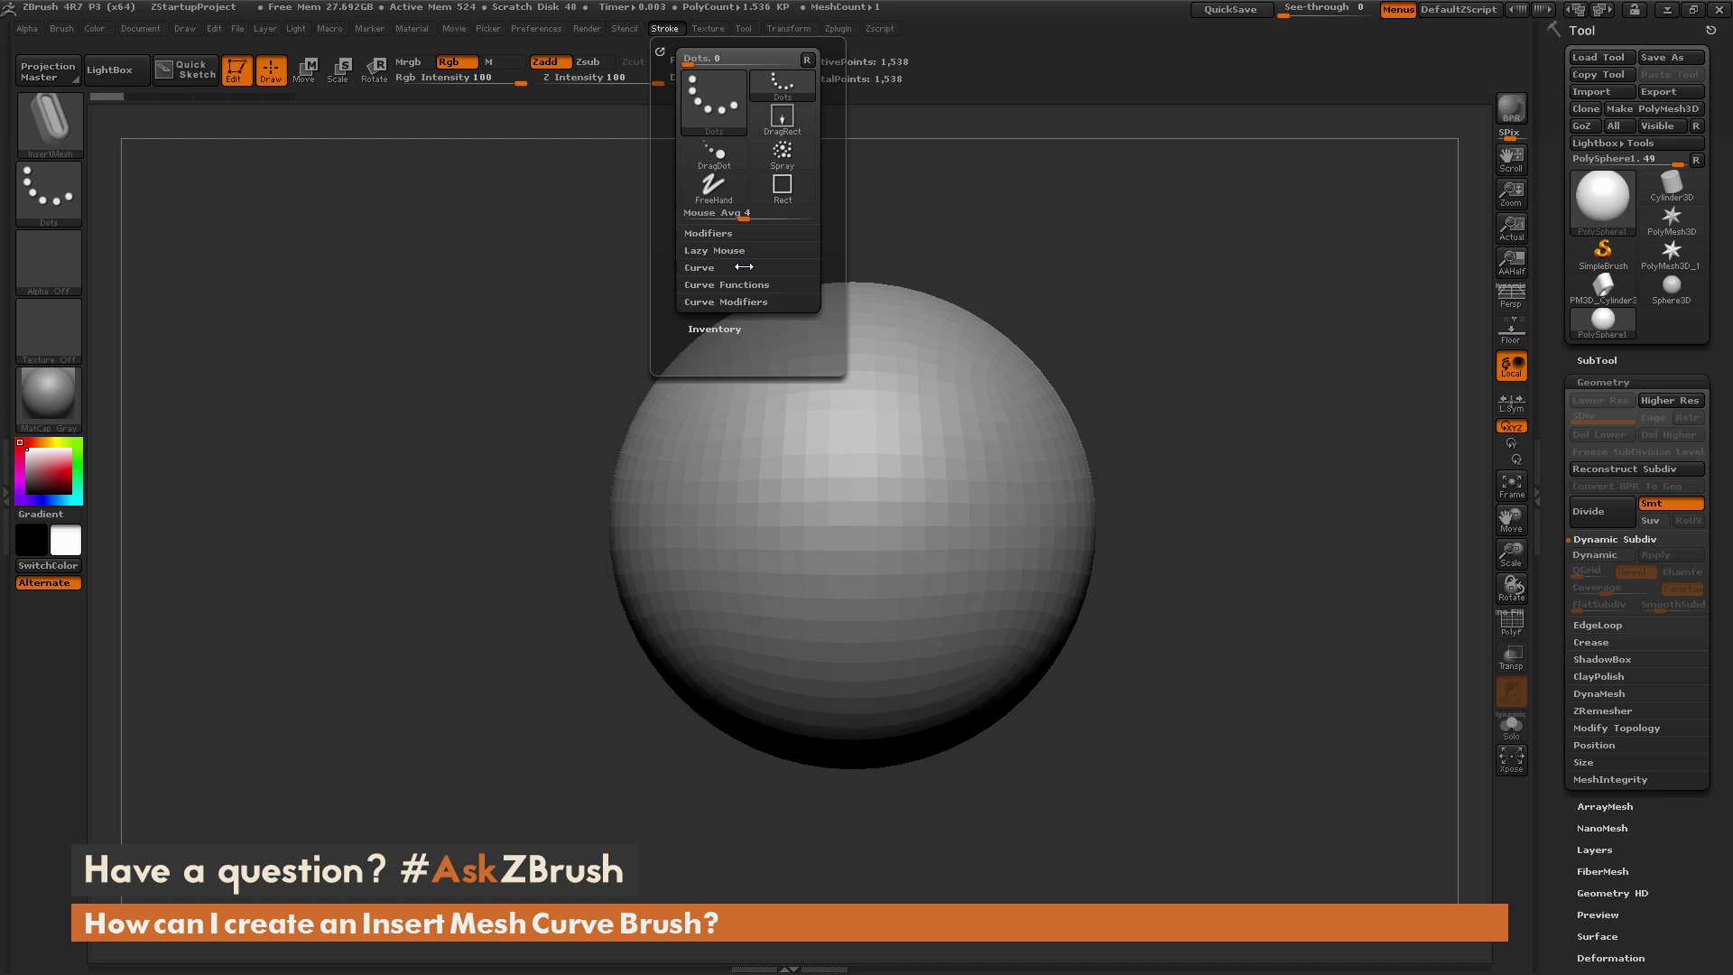
left_click(713, 267)
left_click(727, 284)
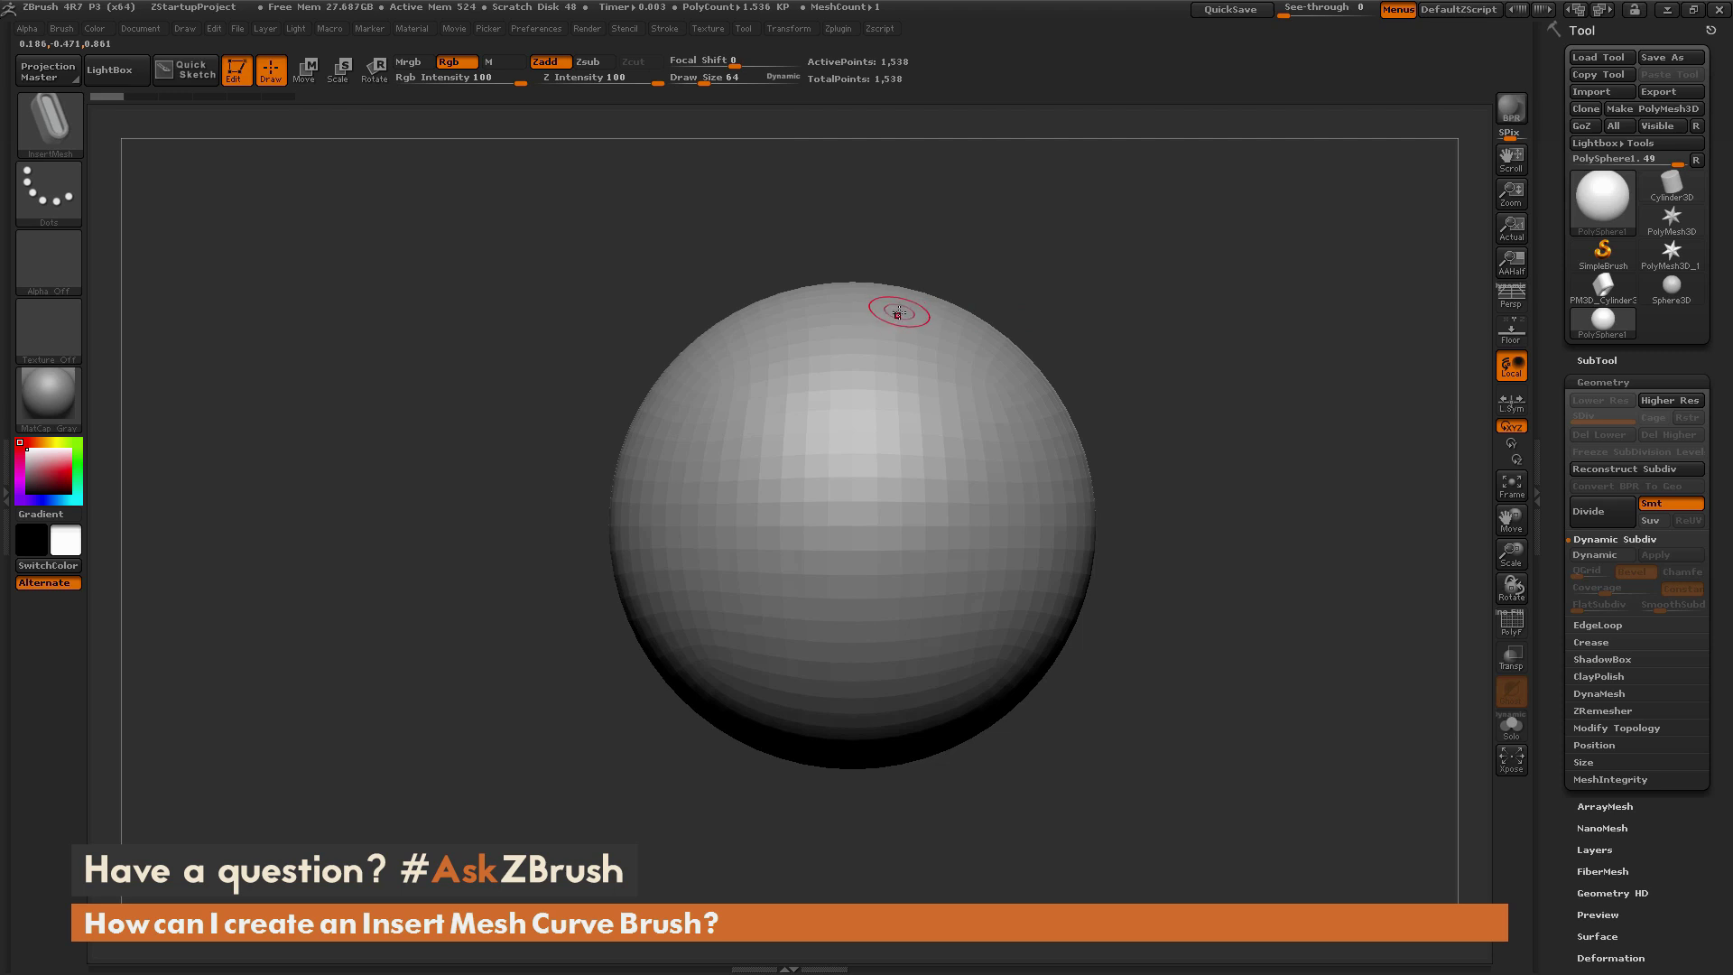
mouse_move(898, 313)
left_mouse_down()
mouse_move(862, 323)
mouse_move(705, 492)
mouse_move(921, 623)
mouse_move(864, 472)
left_mouse_up()
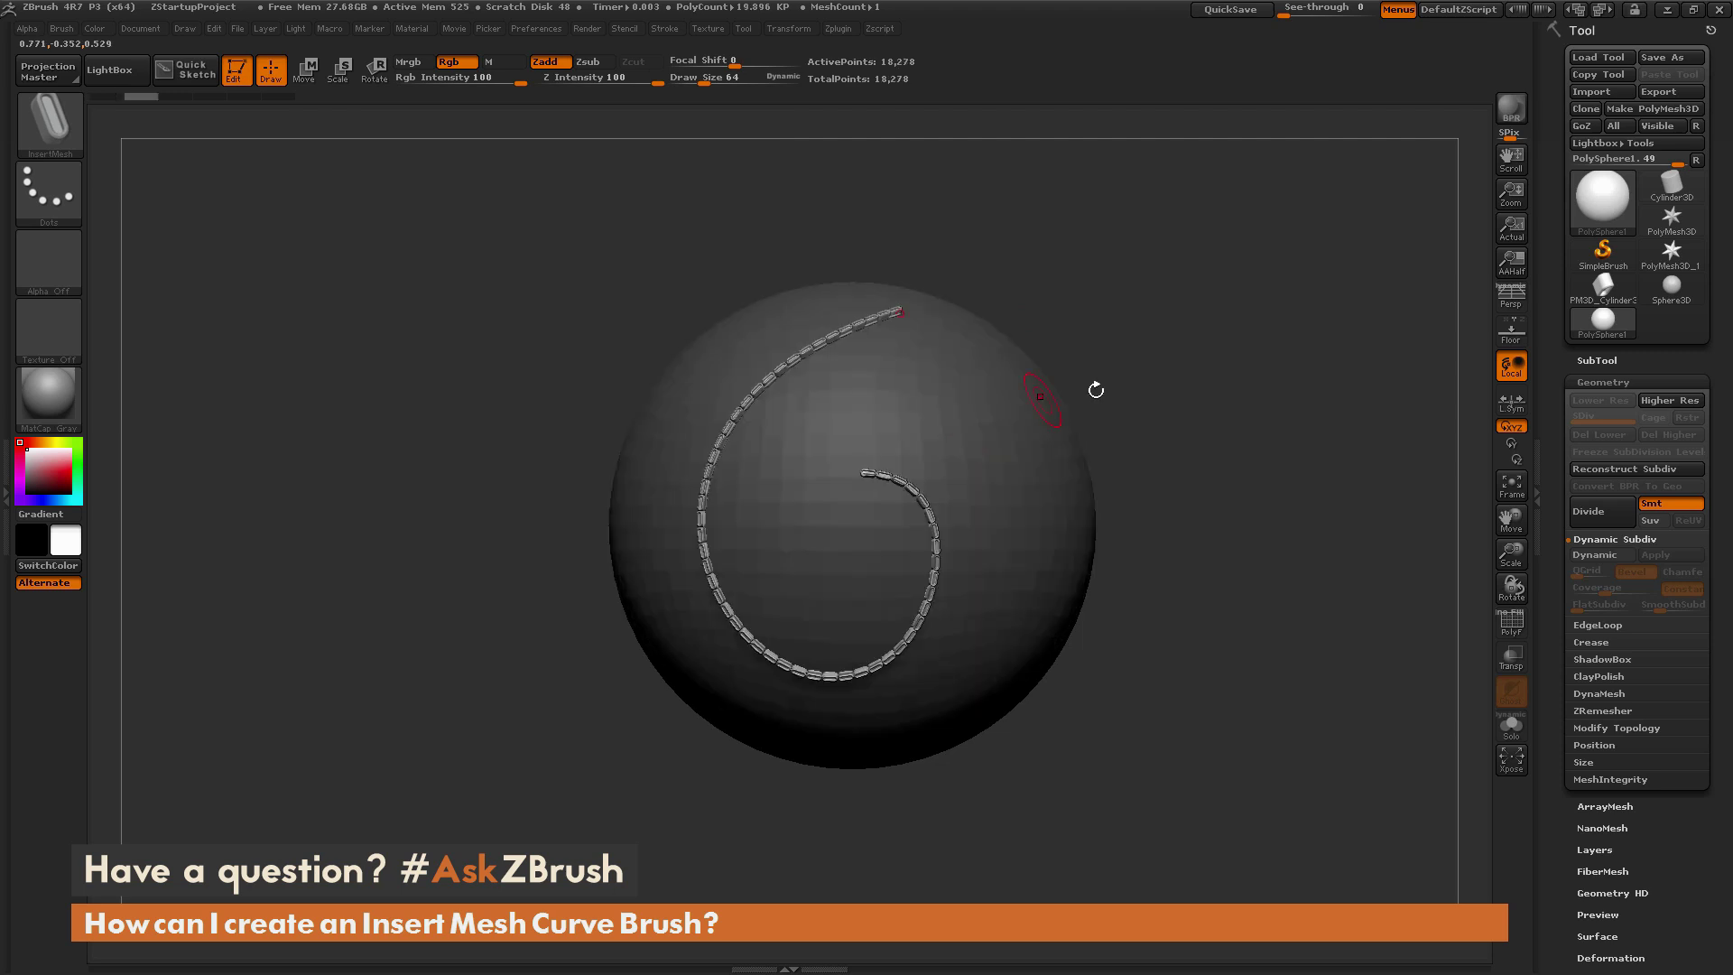
left_click_drag(1169, 281, 1192, 278)
left_click_drag(1191, 277, 1180, 382, "alt")
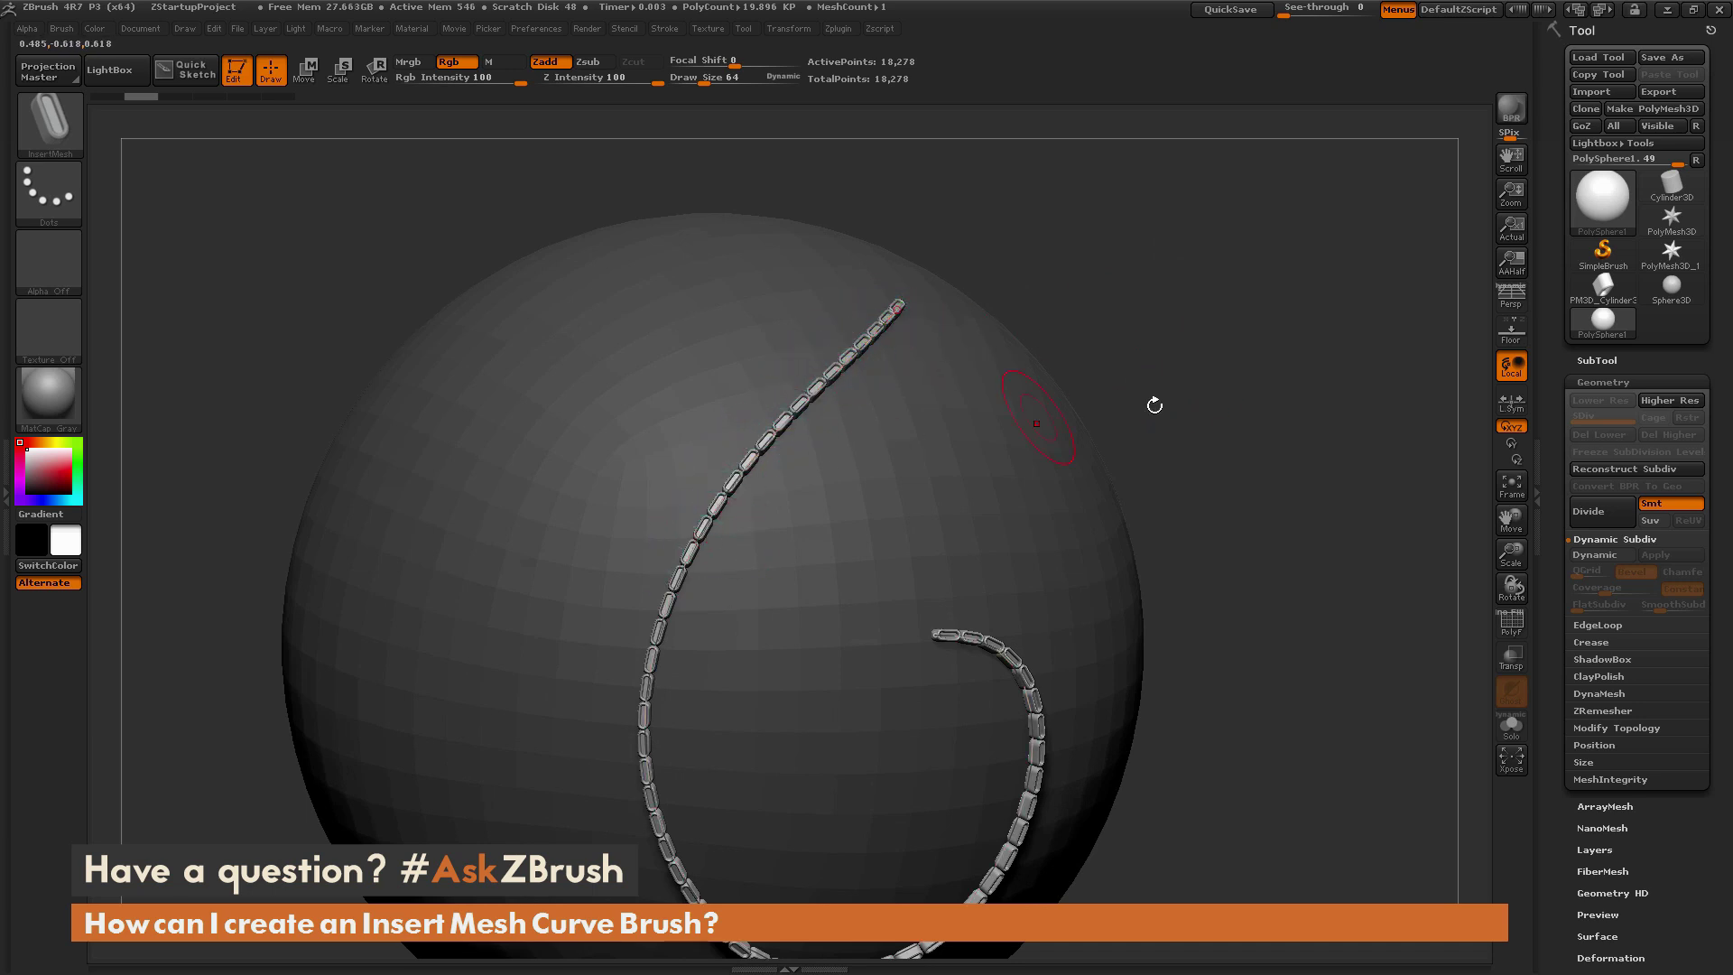
mouse_move(1153, 398)
left_mouse_down()
mouse_move(1258, 387)
mouse_move(1243, 358)
mouse_move(1258, 359)
left_mouse_up()
Step: Raise Draw Size to 135 and draw further, larger capsule chains around the sphere
key("s")
left_click_drag(1041, 450, 1051, 671)
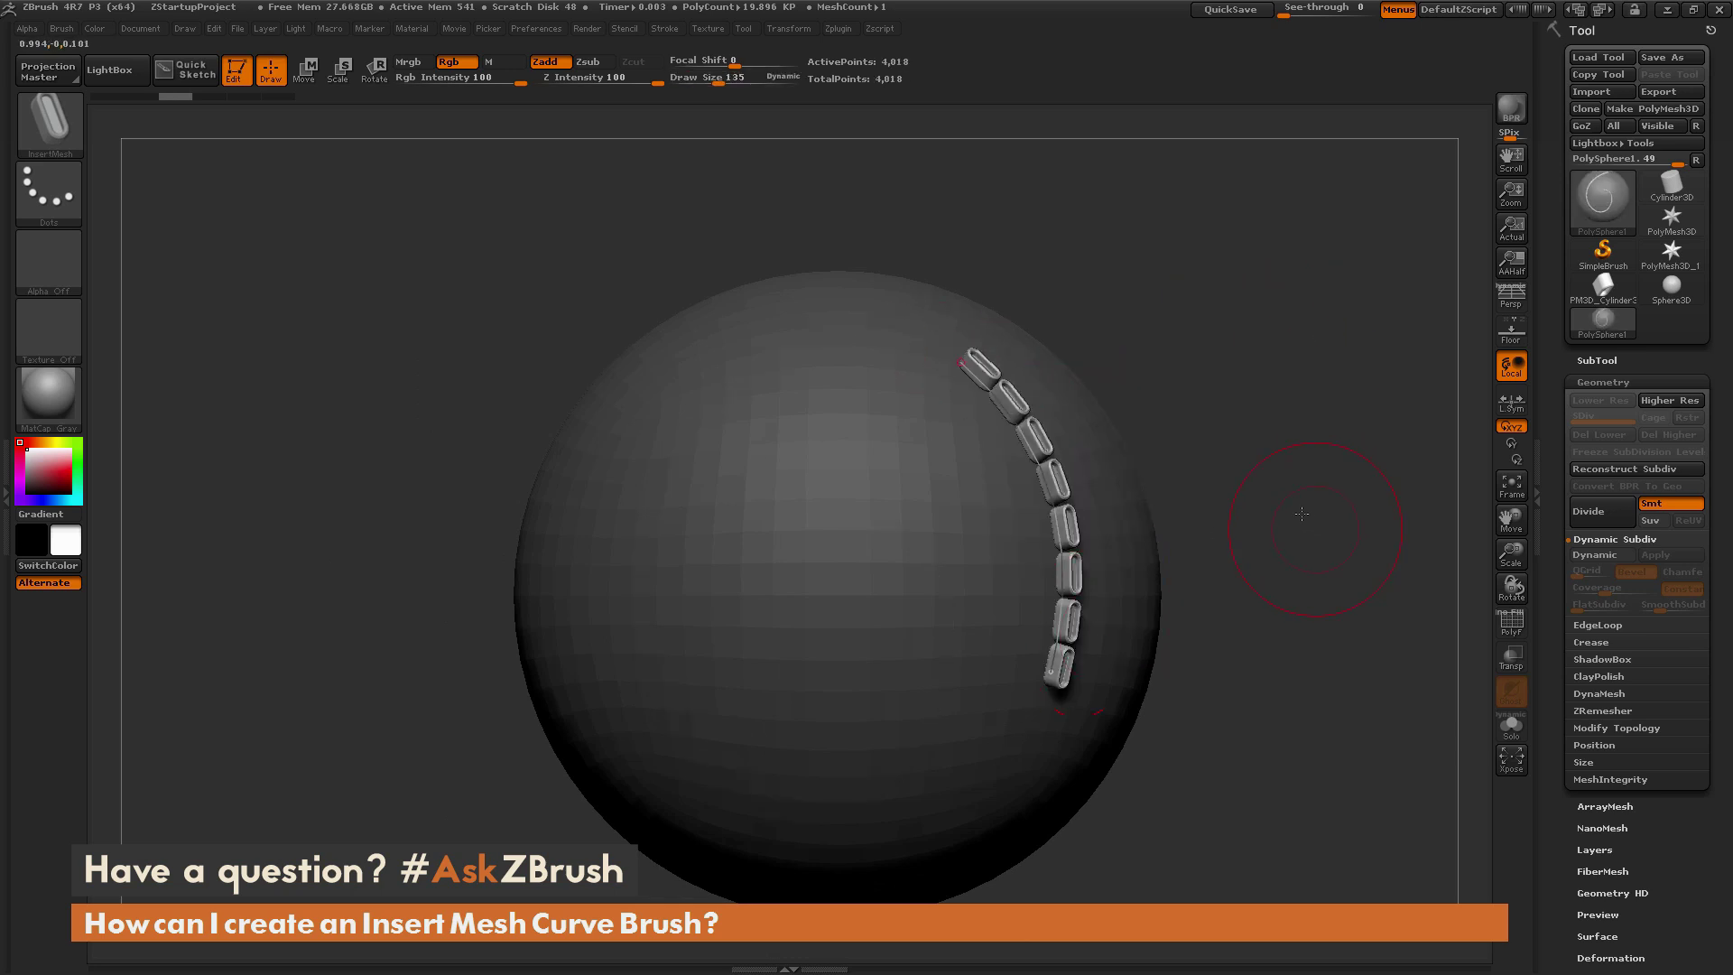
left_click_drag(1314, 511, 1282, 479, "alt")
left_click_drag(583, 665, 839, 494)
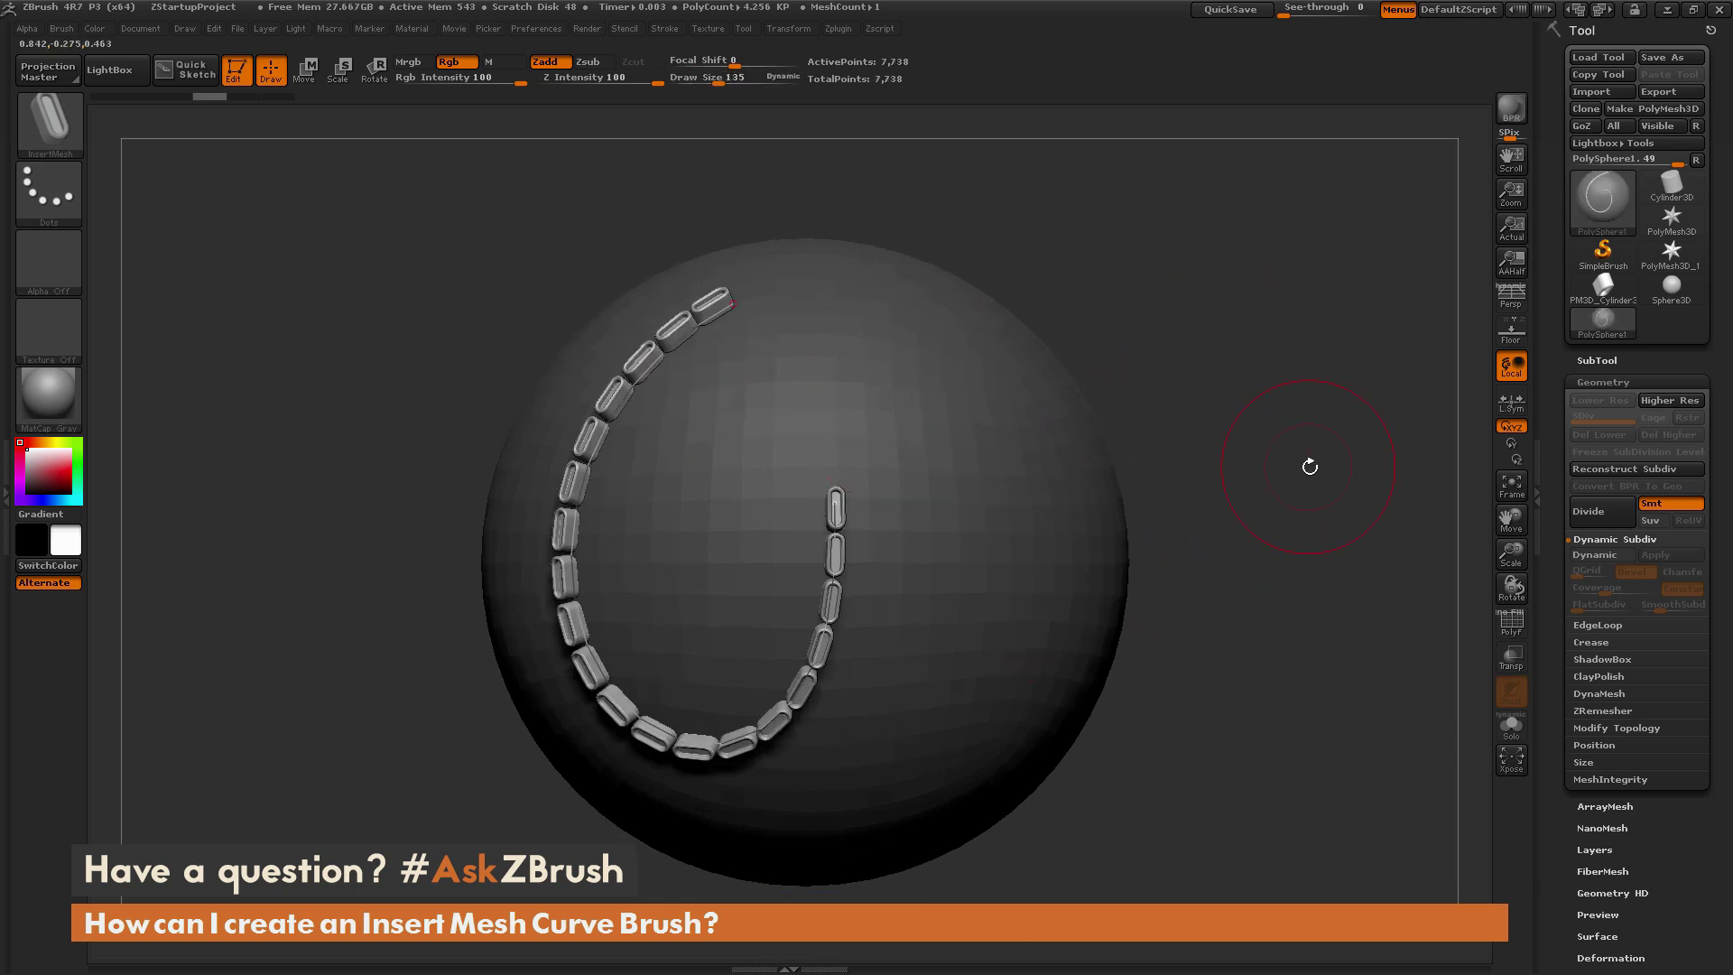
mouse_move(1312, 464)
left_mouse_down()
mouse_move(1295, 511)
mouse_move(1358, 487)
mouse_move(1218, 484)
left_mouse_up()
left_click_drag(1029, 518, 1027, 514)
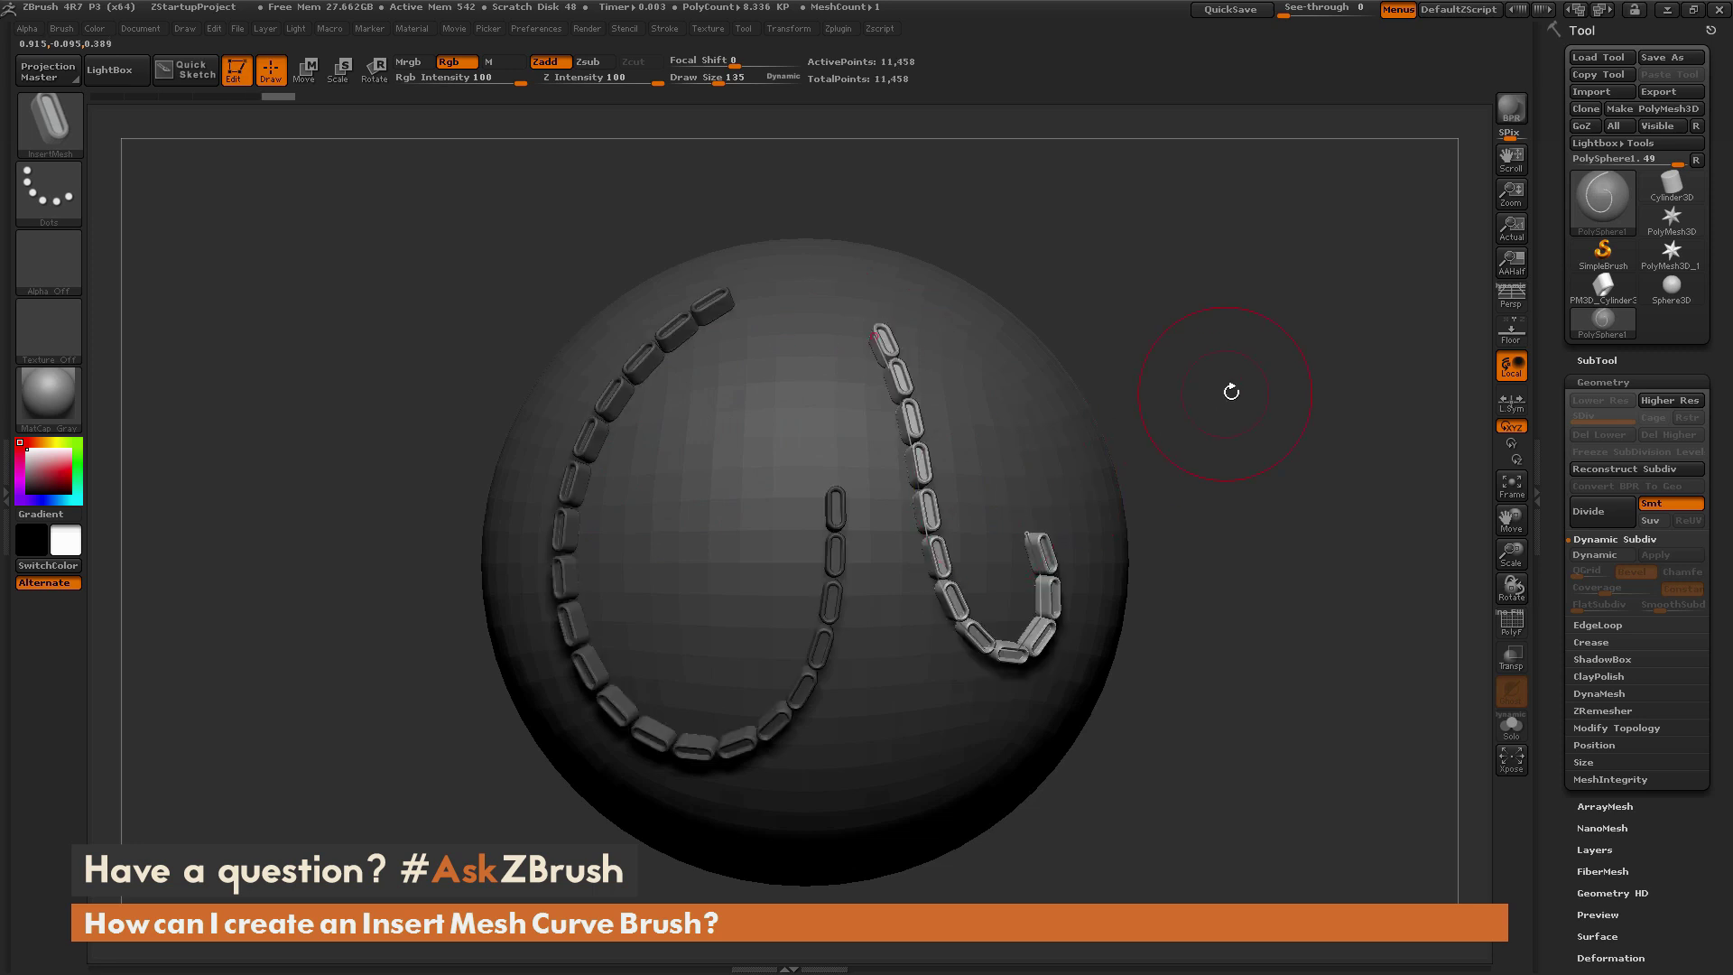
left_click_drag(1231, 391, 1123, 424)
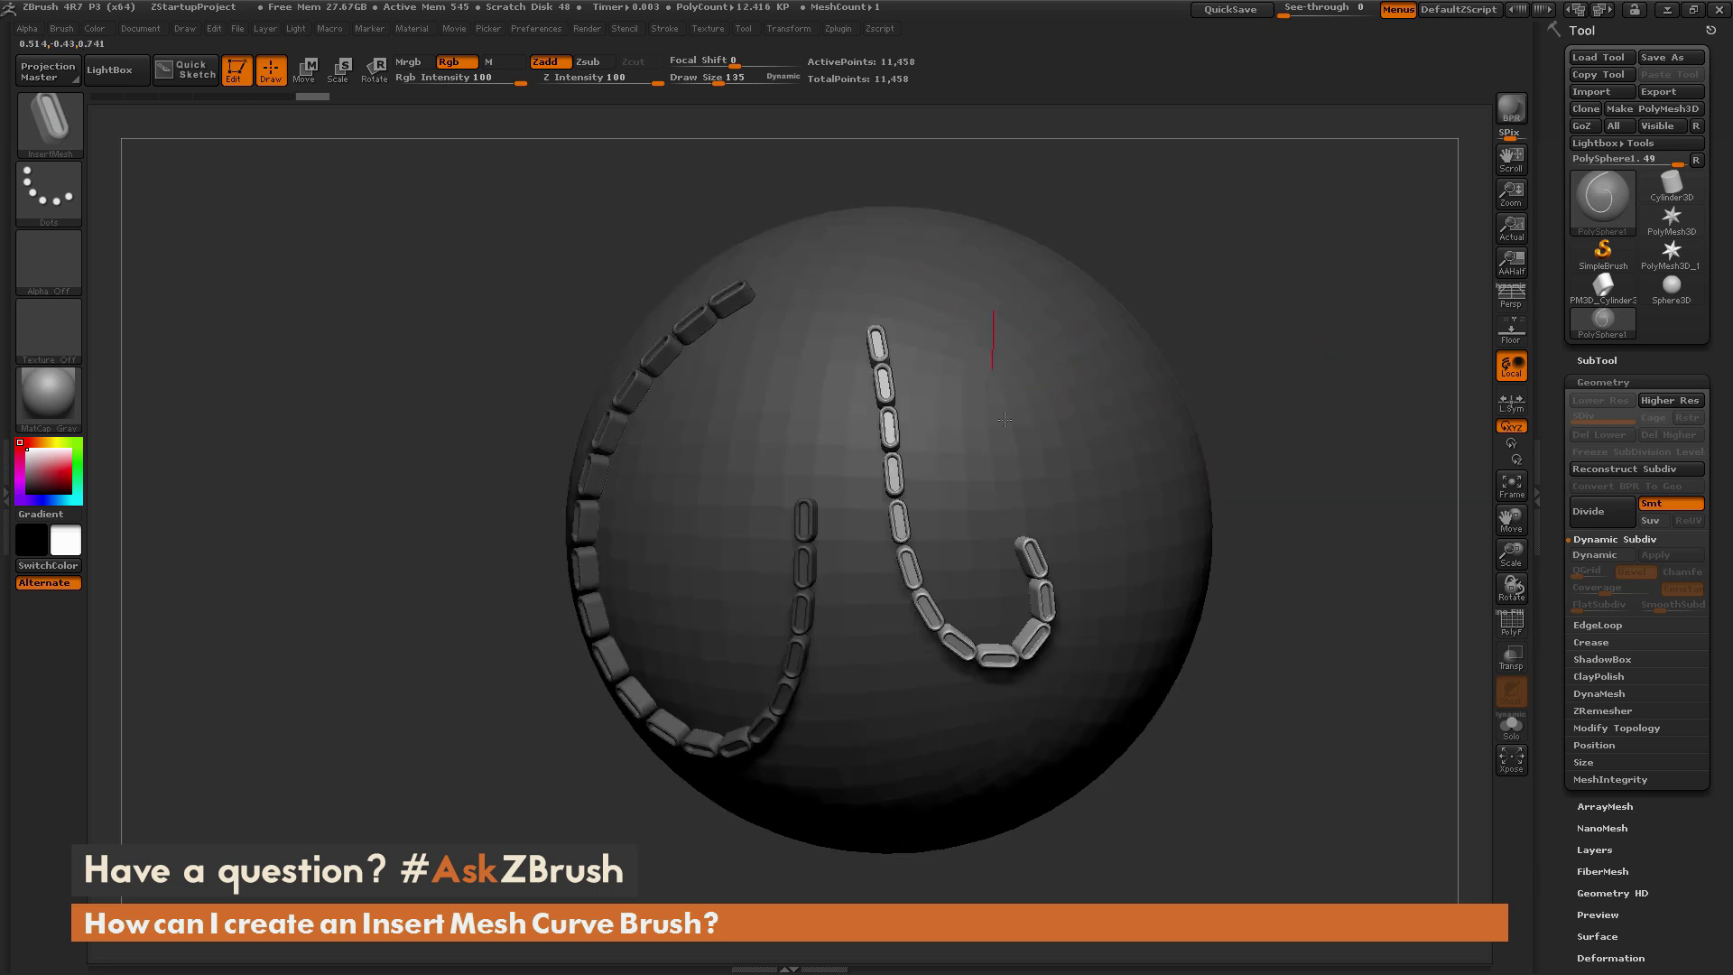
left_click_drag(1005, 420, 1115, 368)
mouse_move(1341, 392)
left_mouse_down()
mouse_move(1315, 408)
mouse_move(1340, 391)
left_mouse_up()
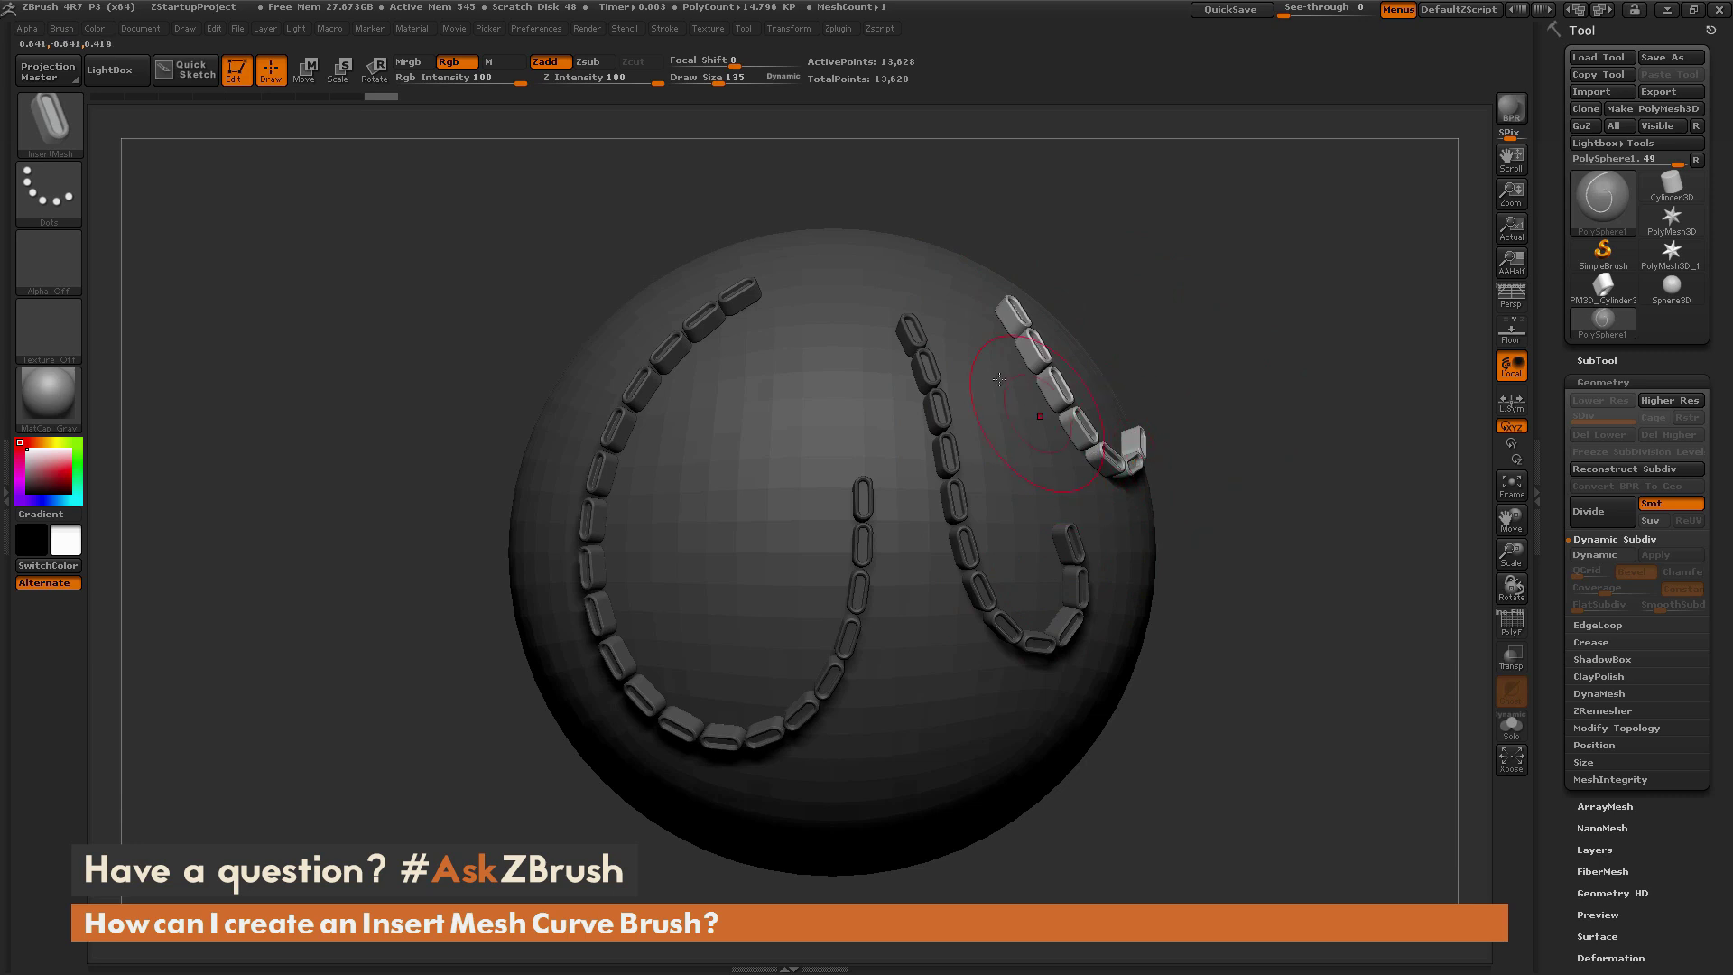
Step: Undo the capsule chains, leaving the sphere bare
key("ctrl+z")
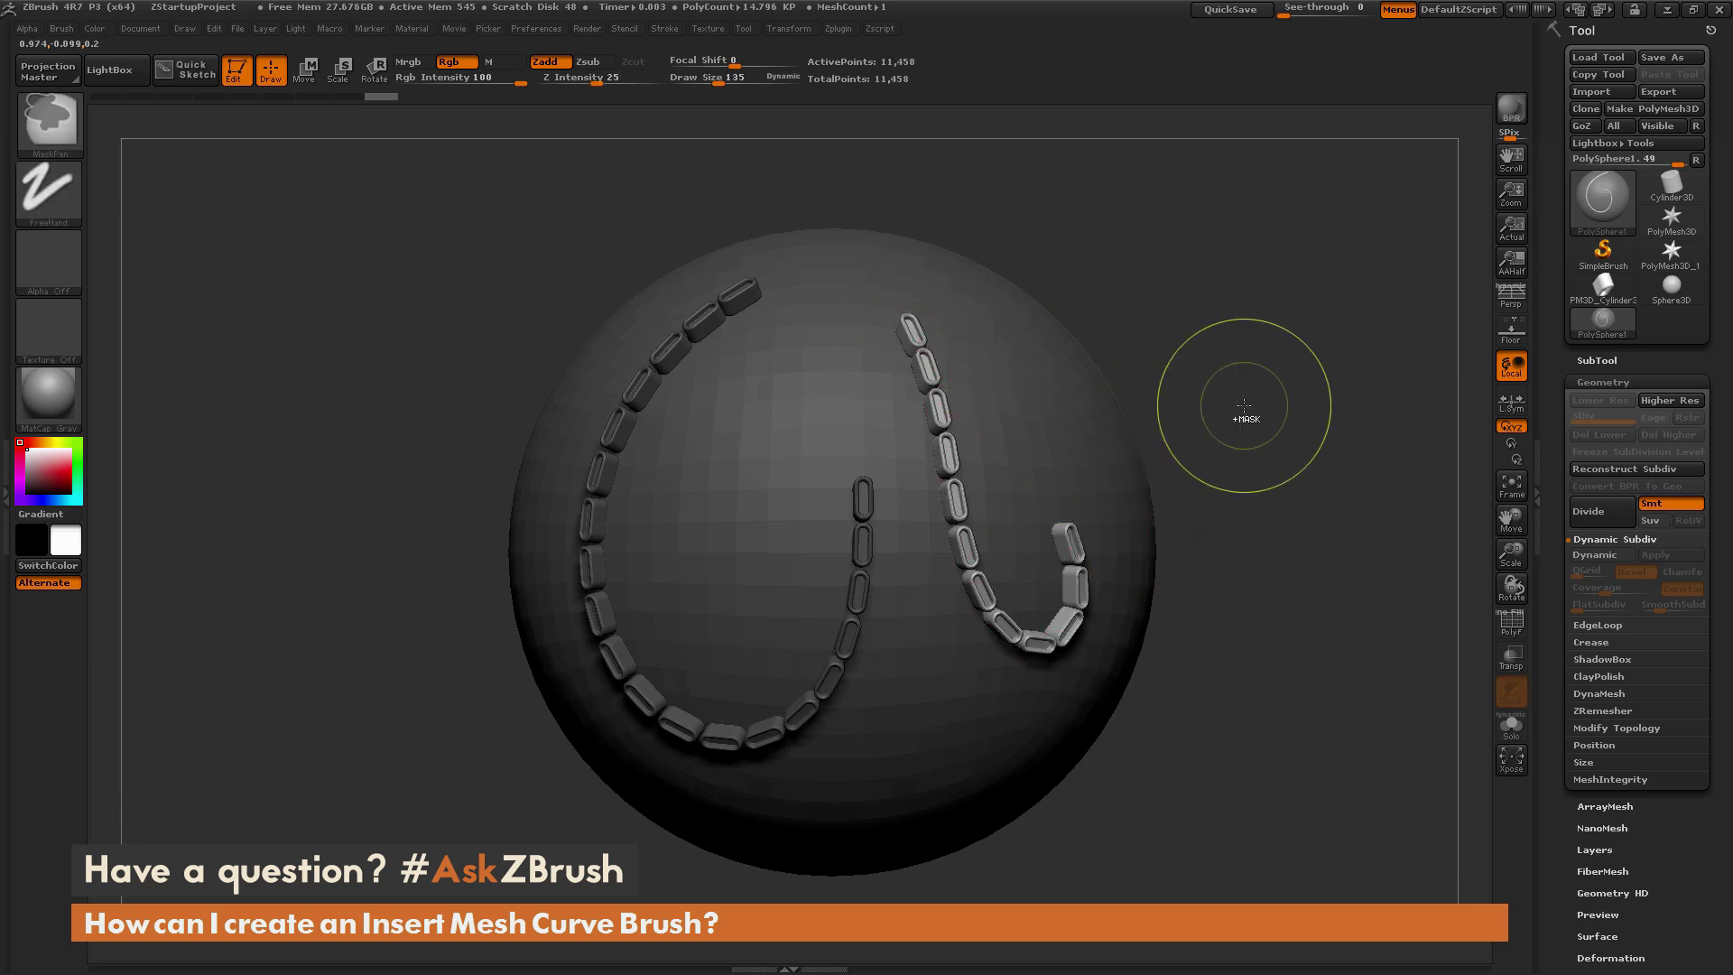
key("ctrl+z")
key("ctrl+z")
key("ctrl+z")
key("ctrl+z")
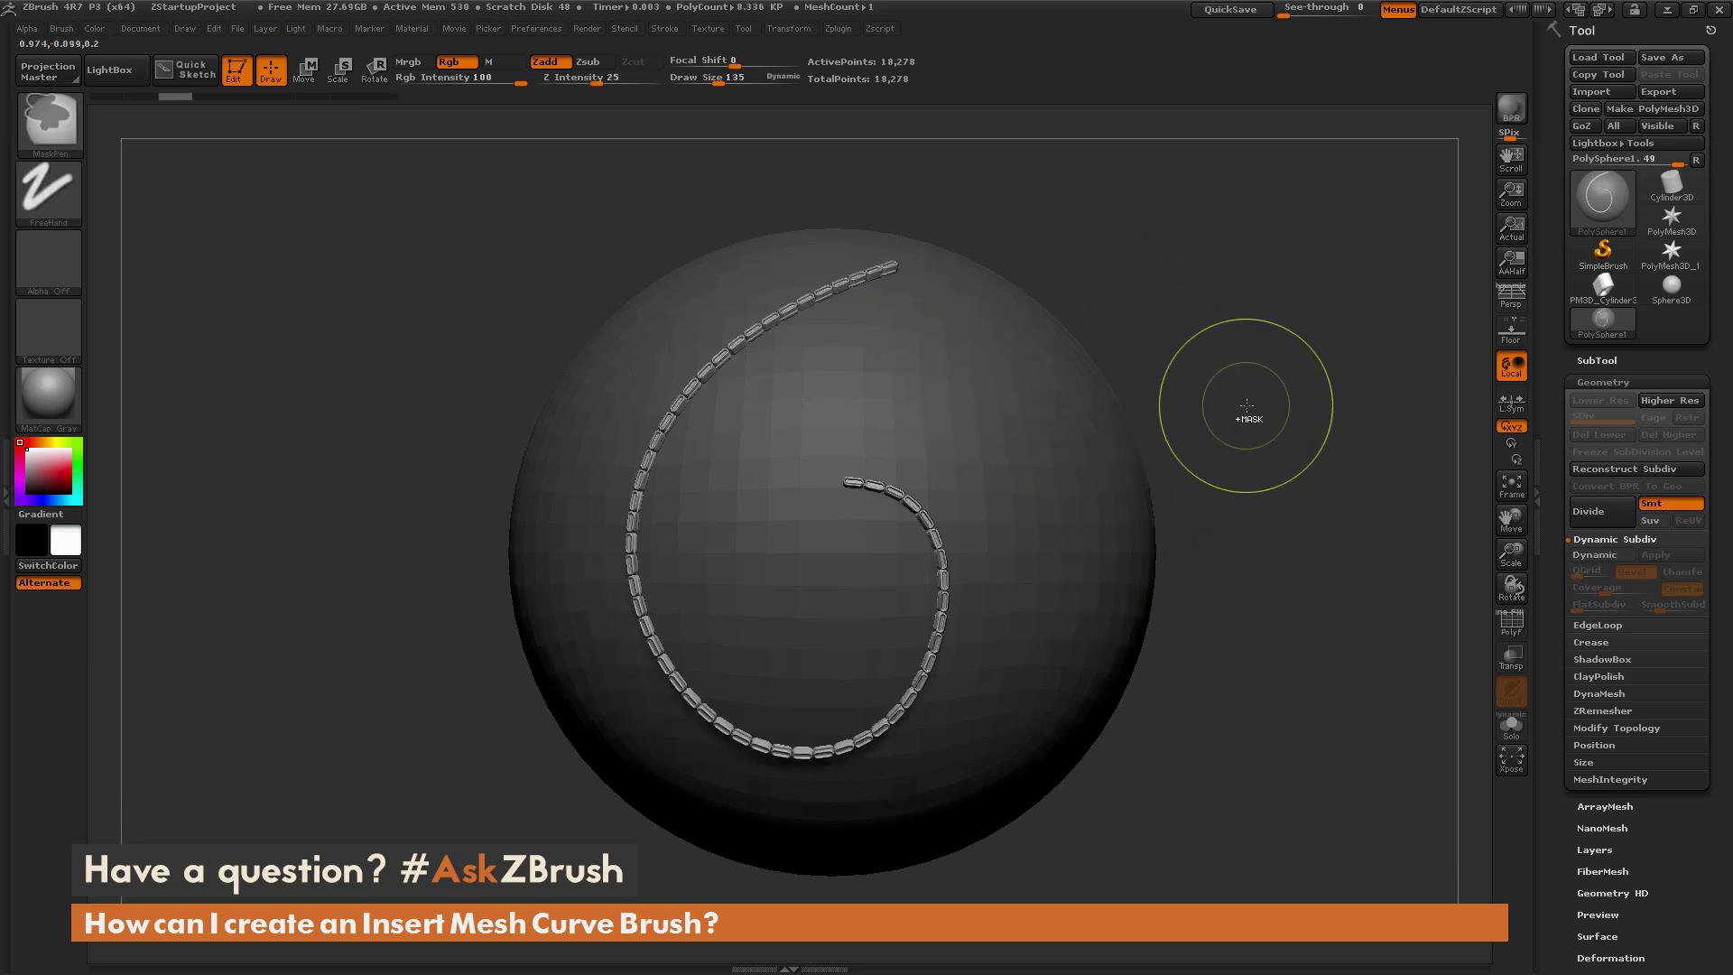
left_click_drag(1259, 424, 1237, 410, "alt")
key("space")
Step: Select PM3D_Cylinder3D_2, show its PolyF wireframe, and drop to the lowest subdivision level
left_click(1600, 290)
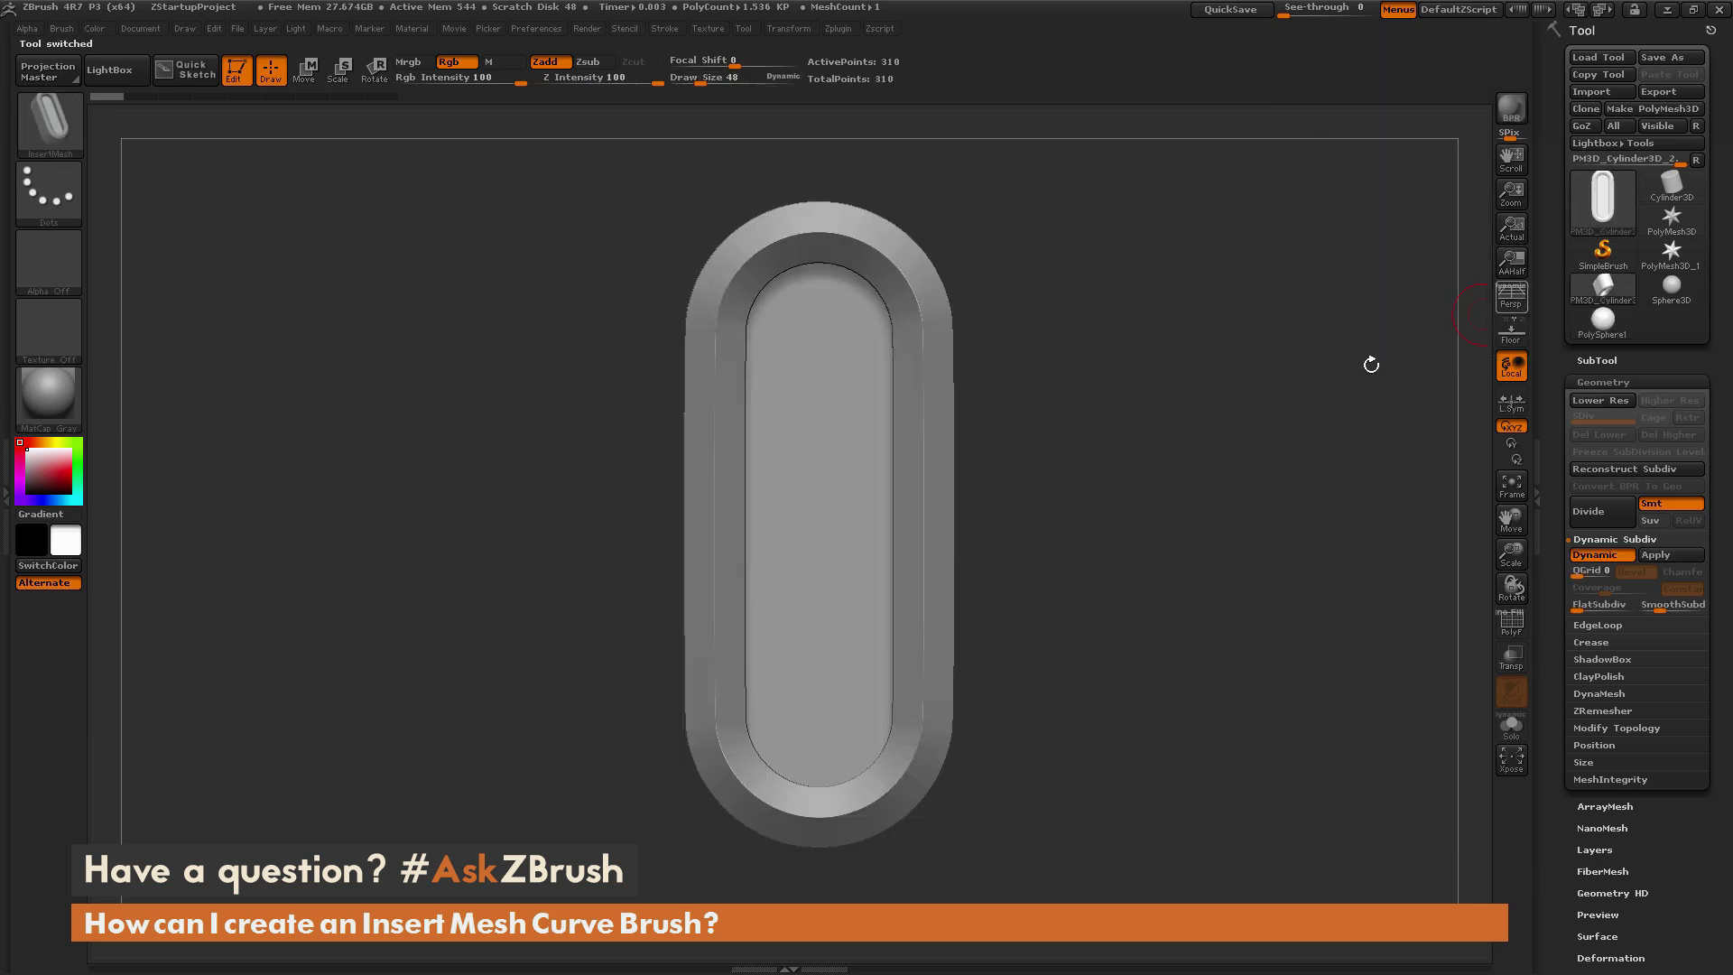
key("shift+f")
left_click_drag(1299, 582, 1264, 553, "alt")
key("shift+d")
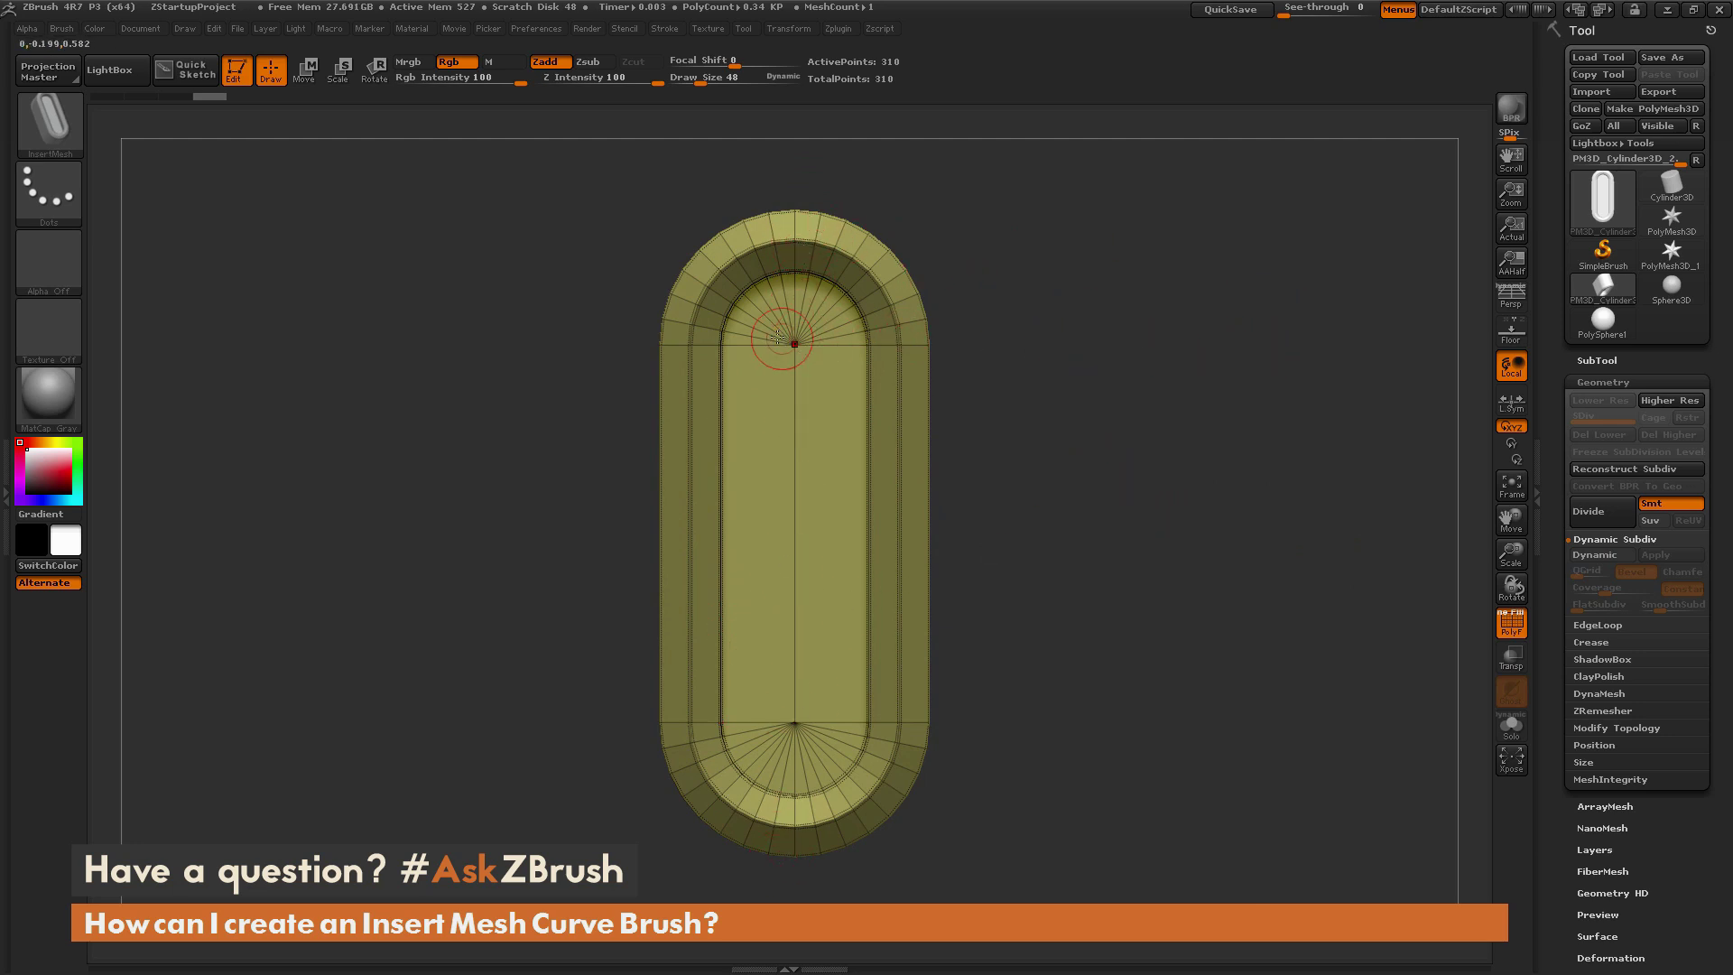
left_click_drag(1010, 375, 1086, 468)
Step: With ZModeler's Insert Multiple EdgeLoops, add loops around the capsule's middle to bound a central band
key("b")
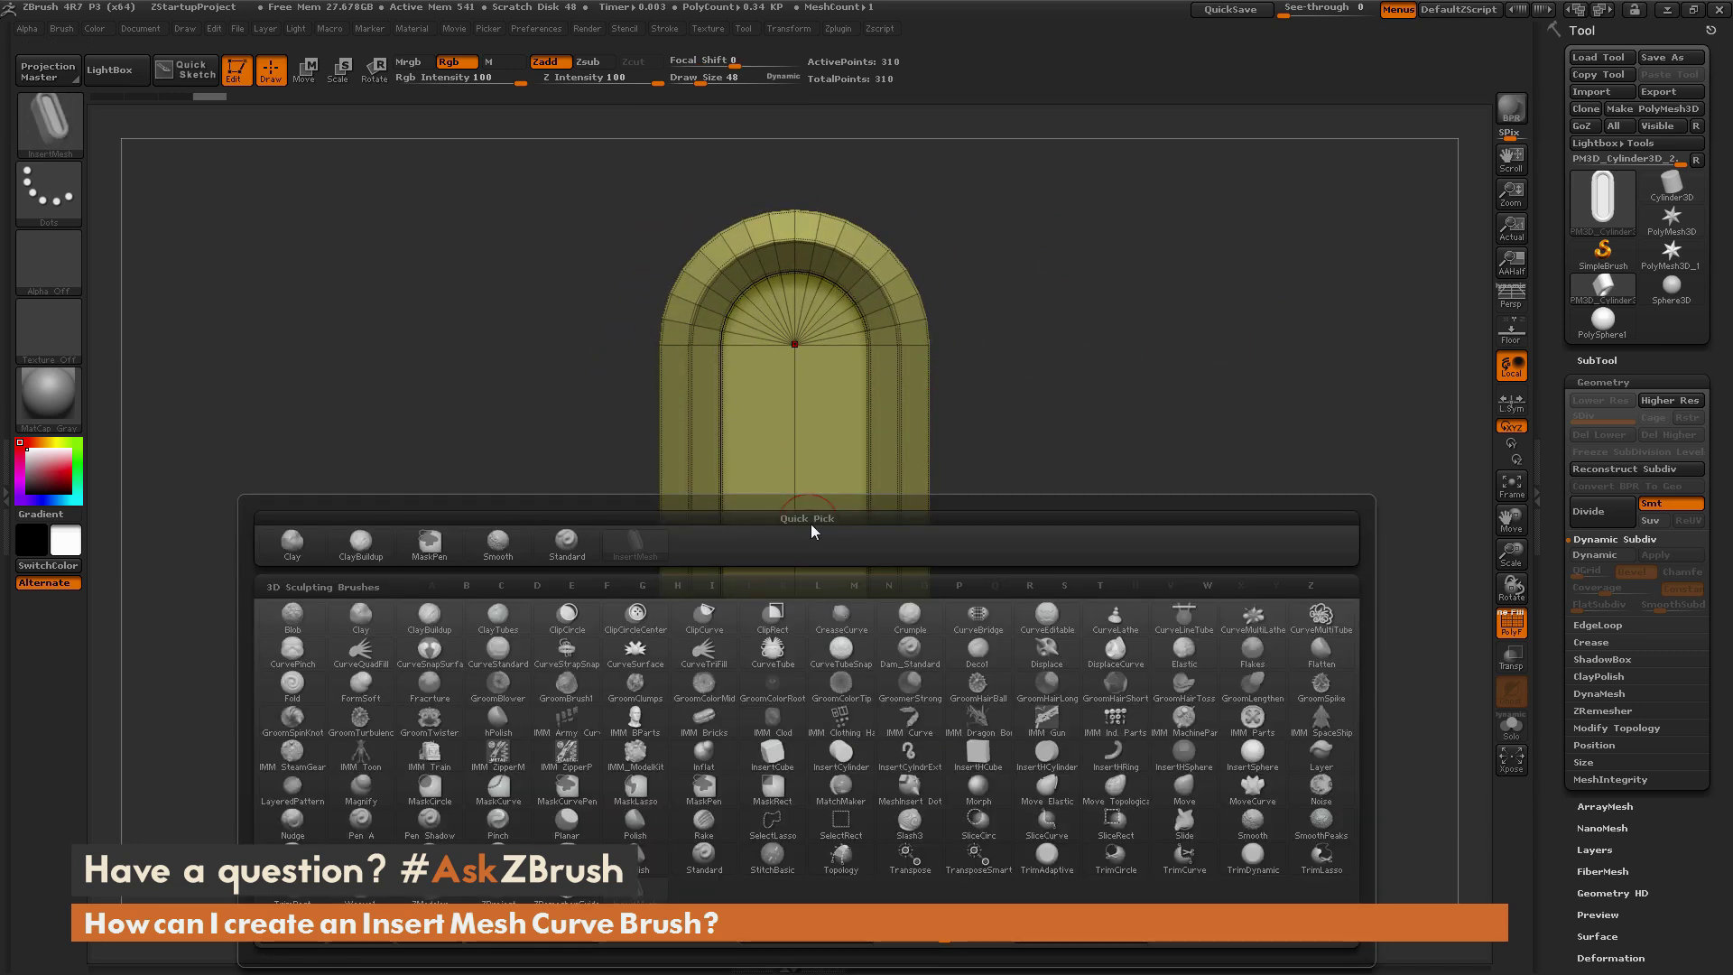
key("m")
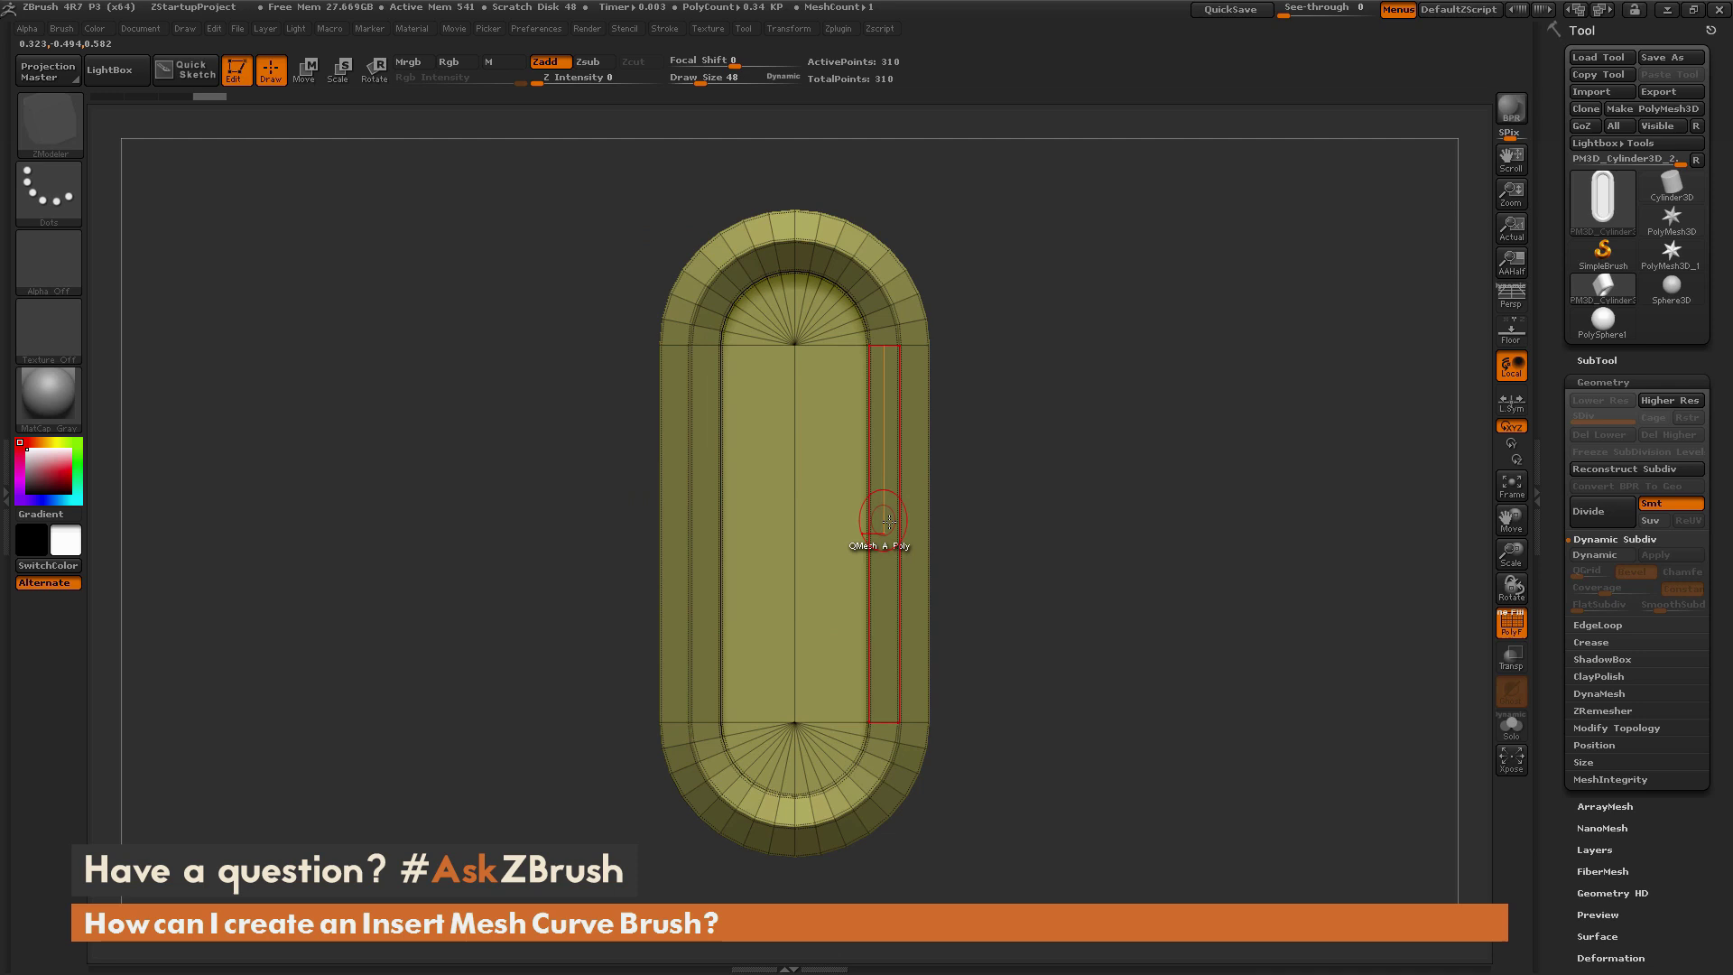
key("space")
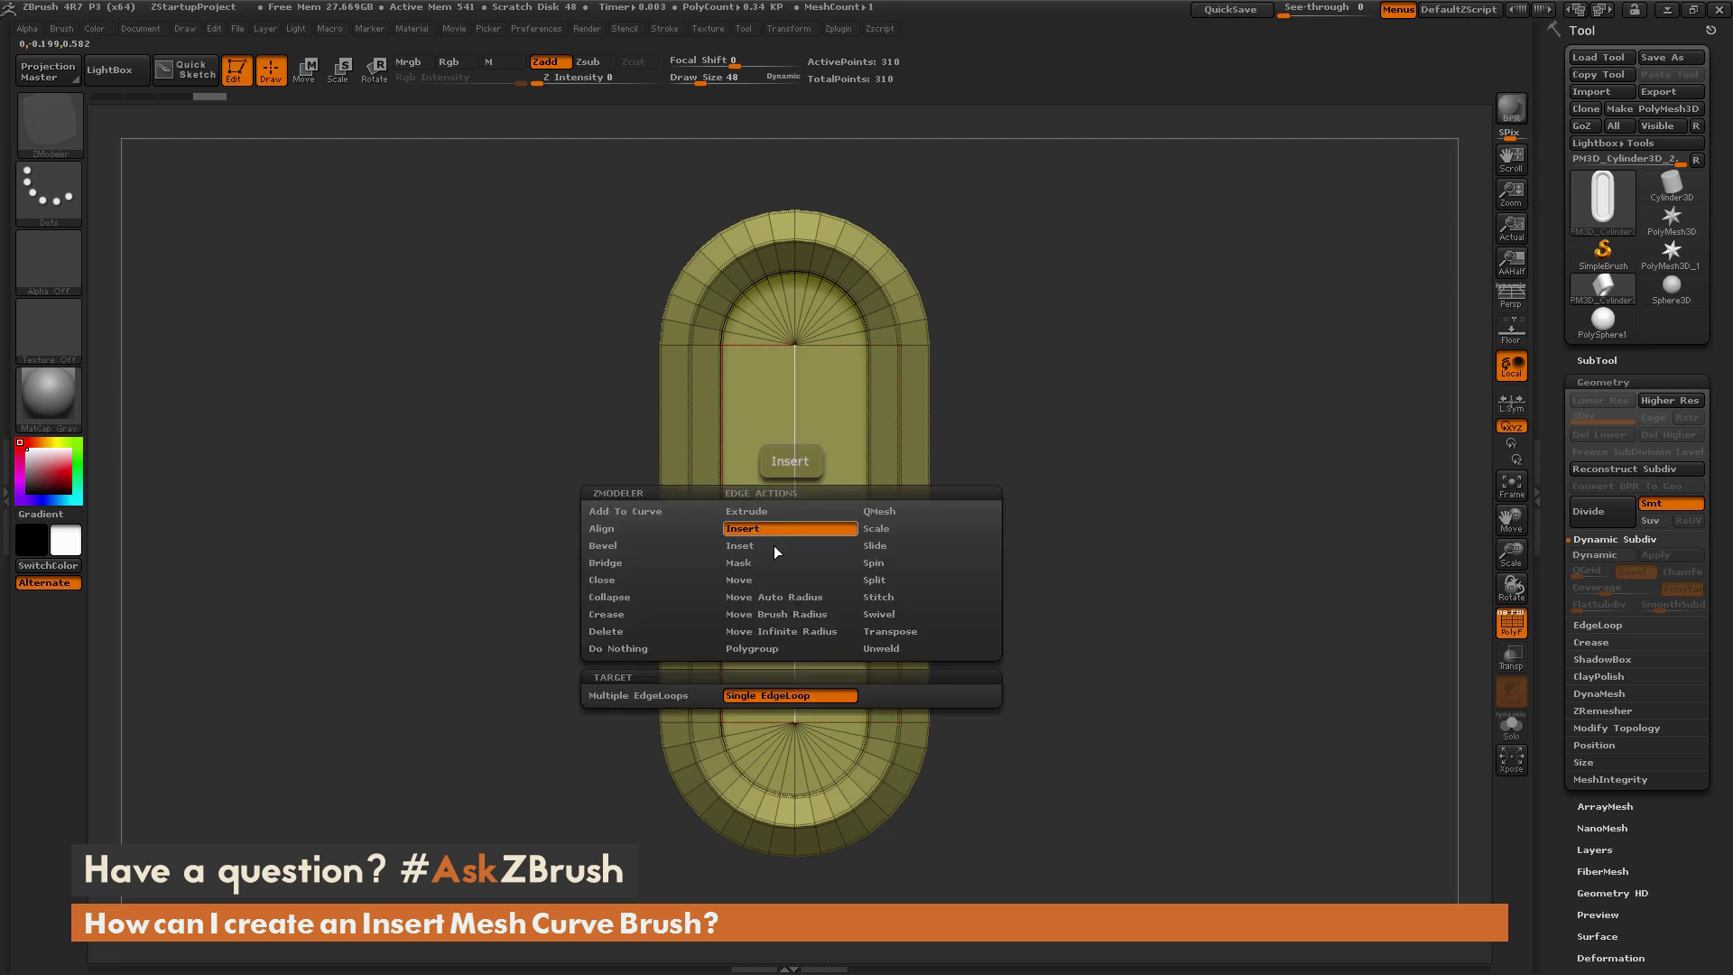
left_click(677, 694)
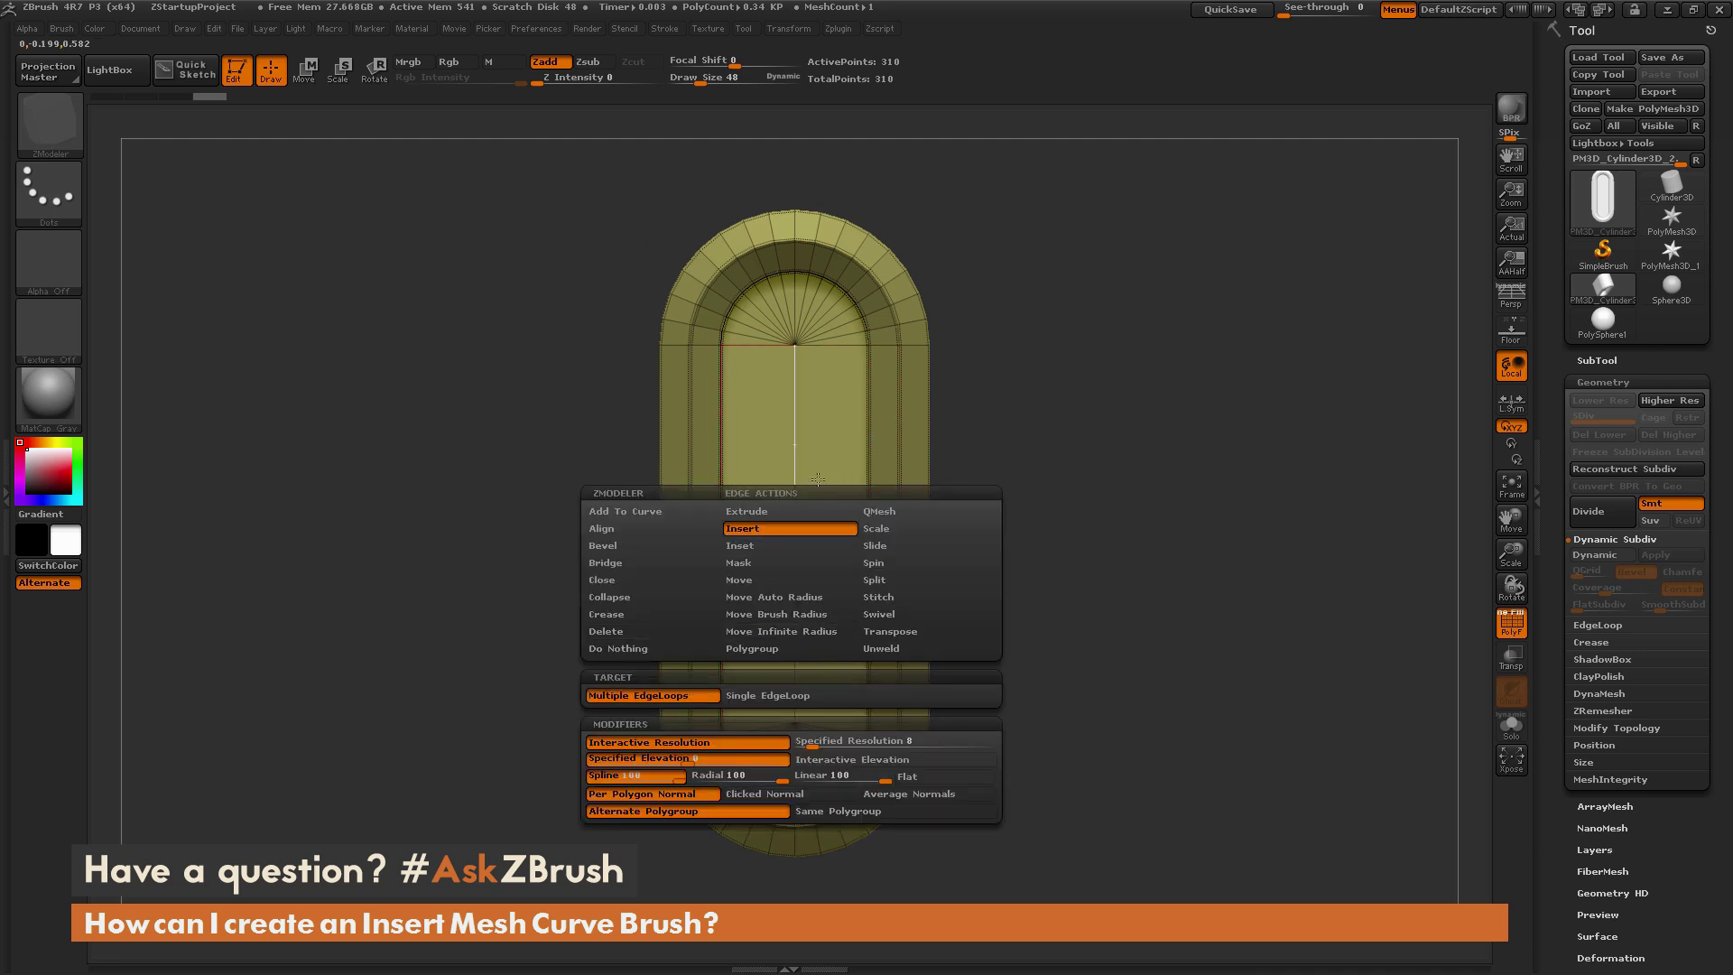
left_click(794, 517)
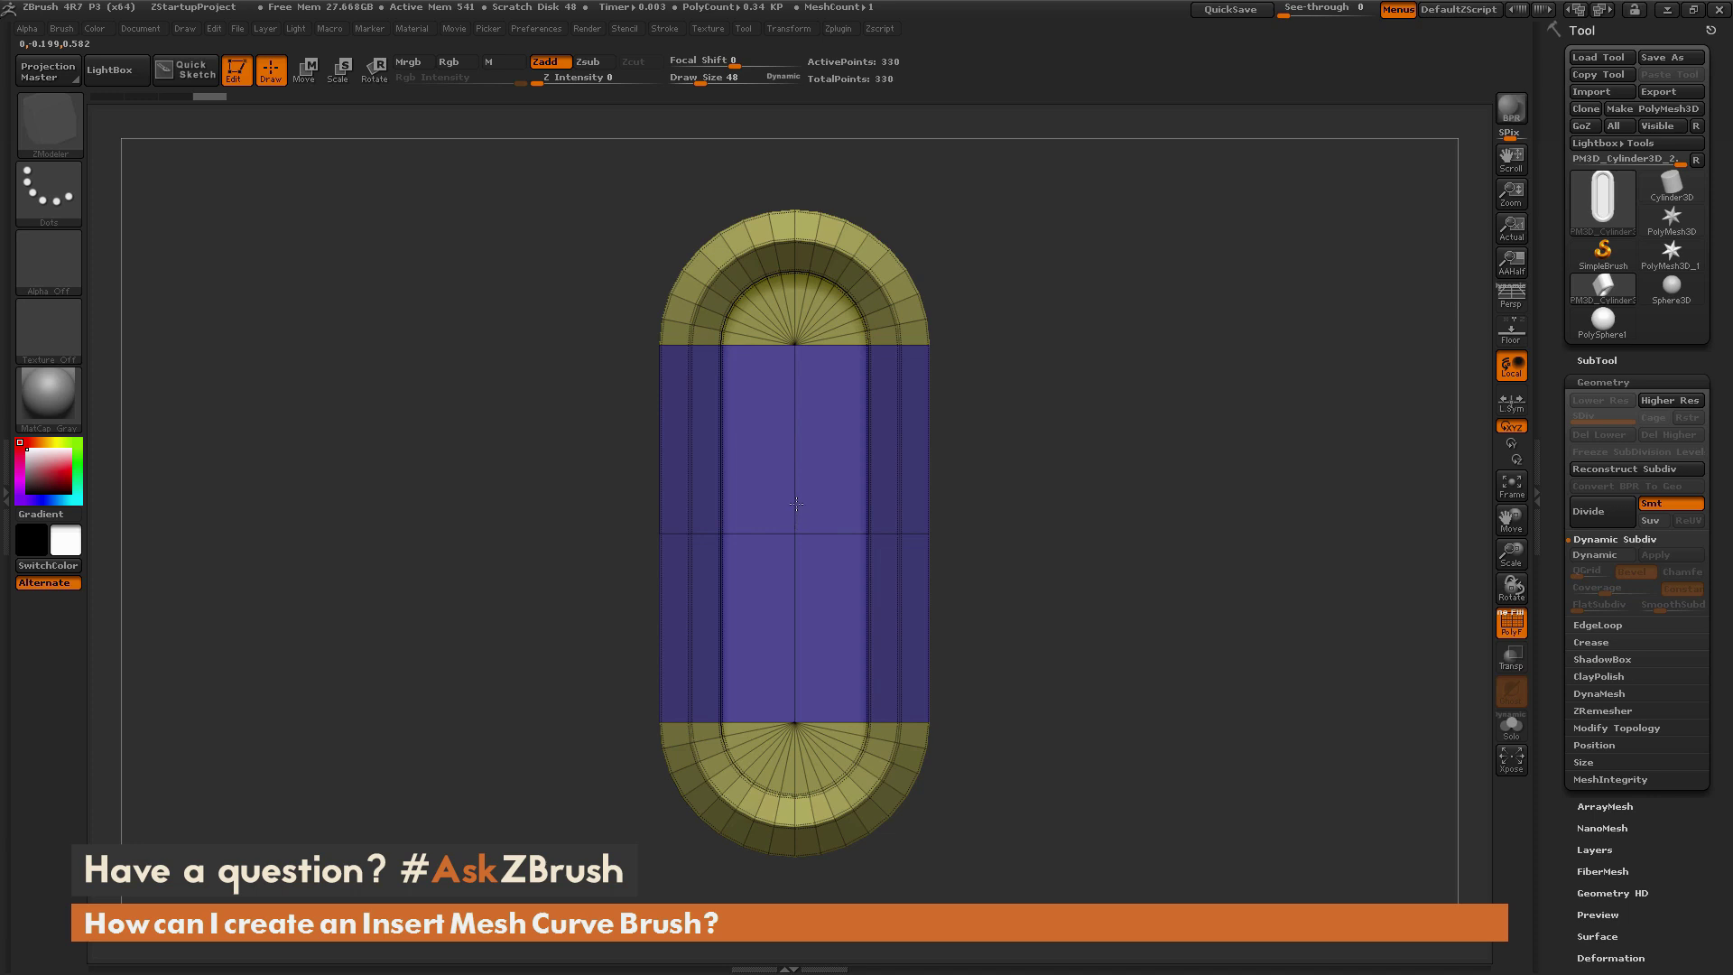
left_click_drag(795, 503, 799, 494)
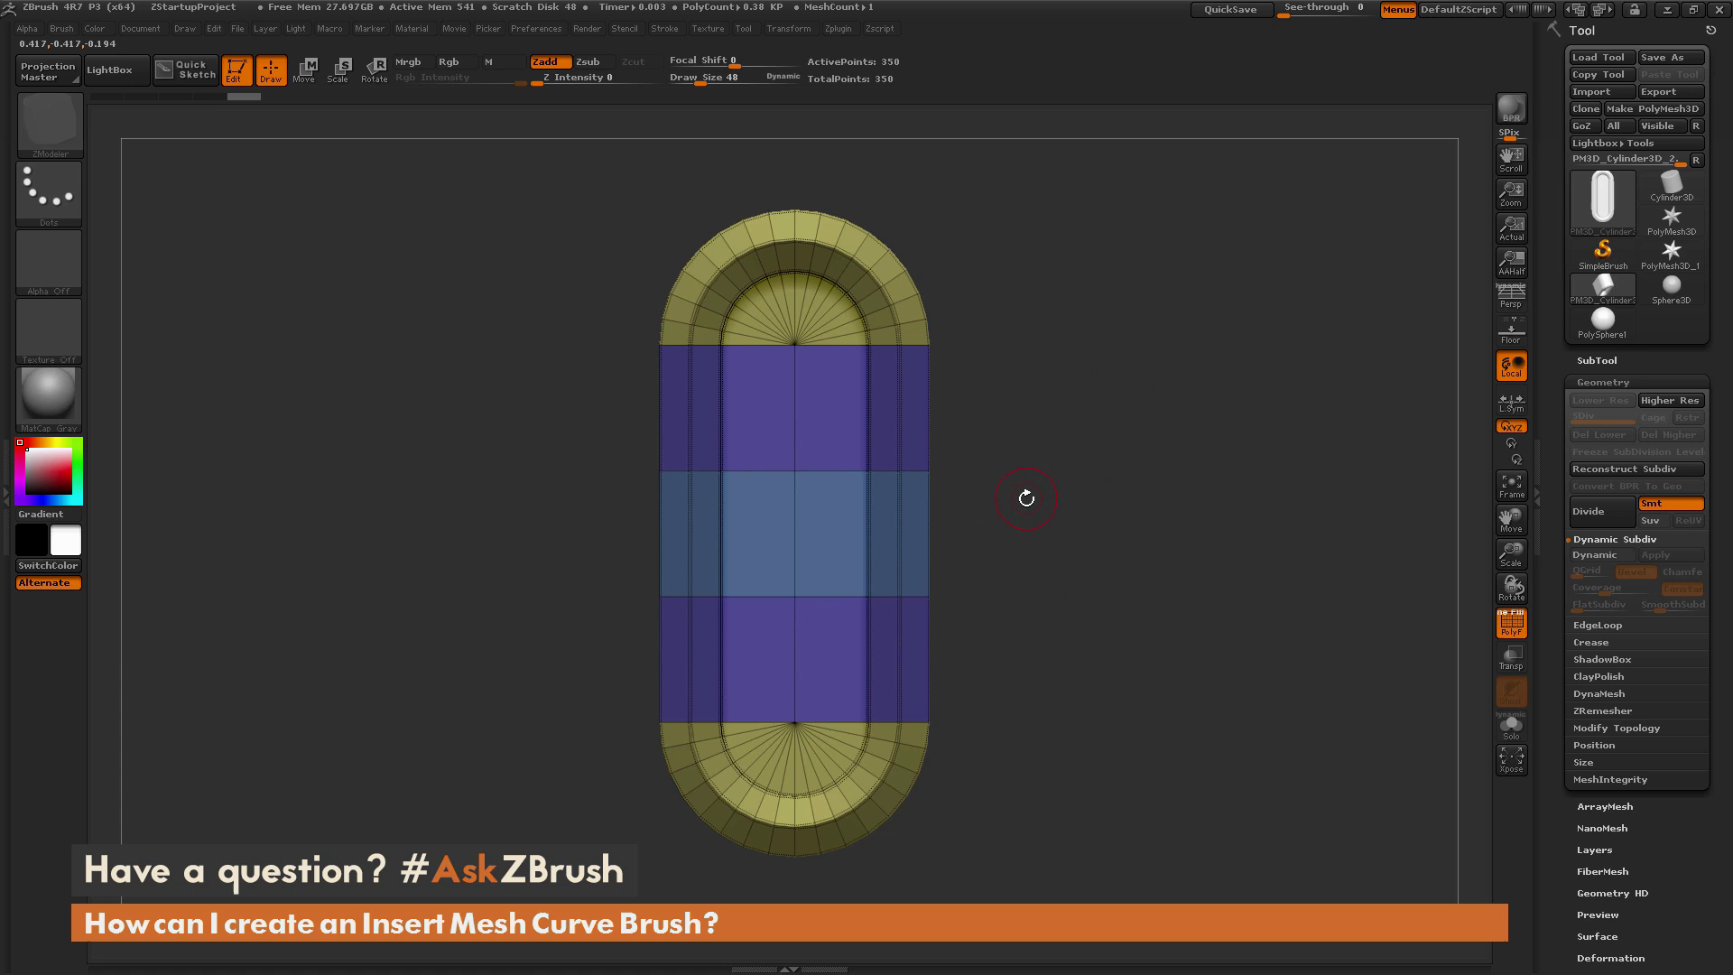
Step: Merge the capsule into one polygroup, then hide and regroup sections into top, middle and bottom groups
key("ctrl")
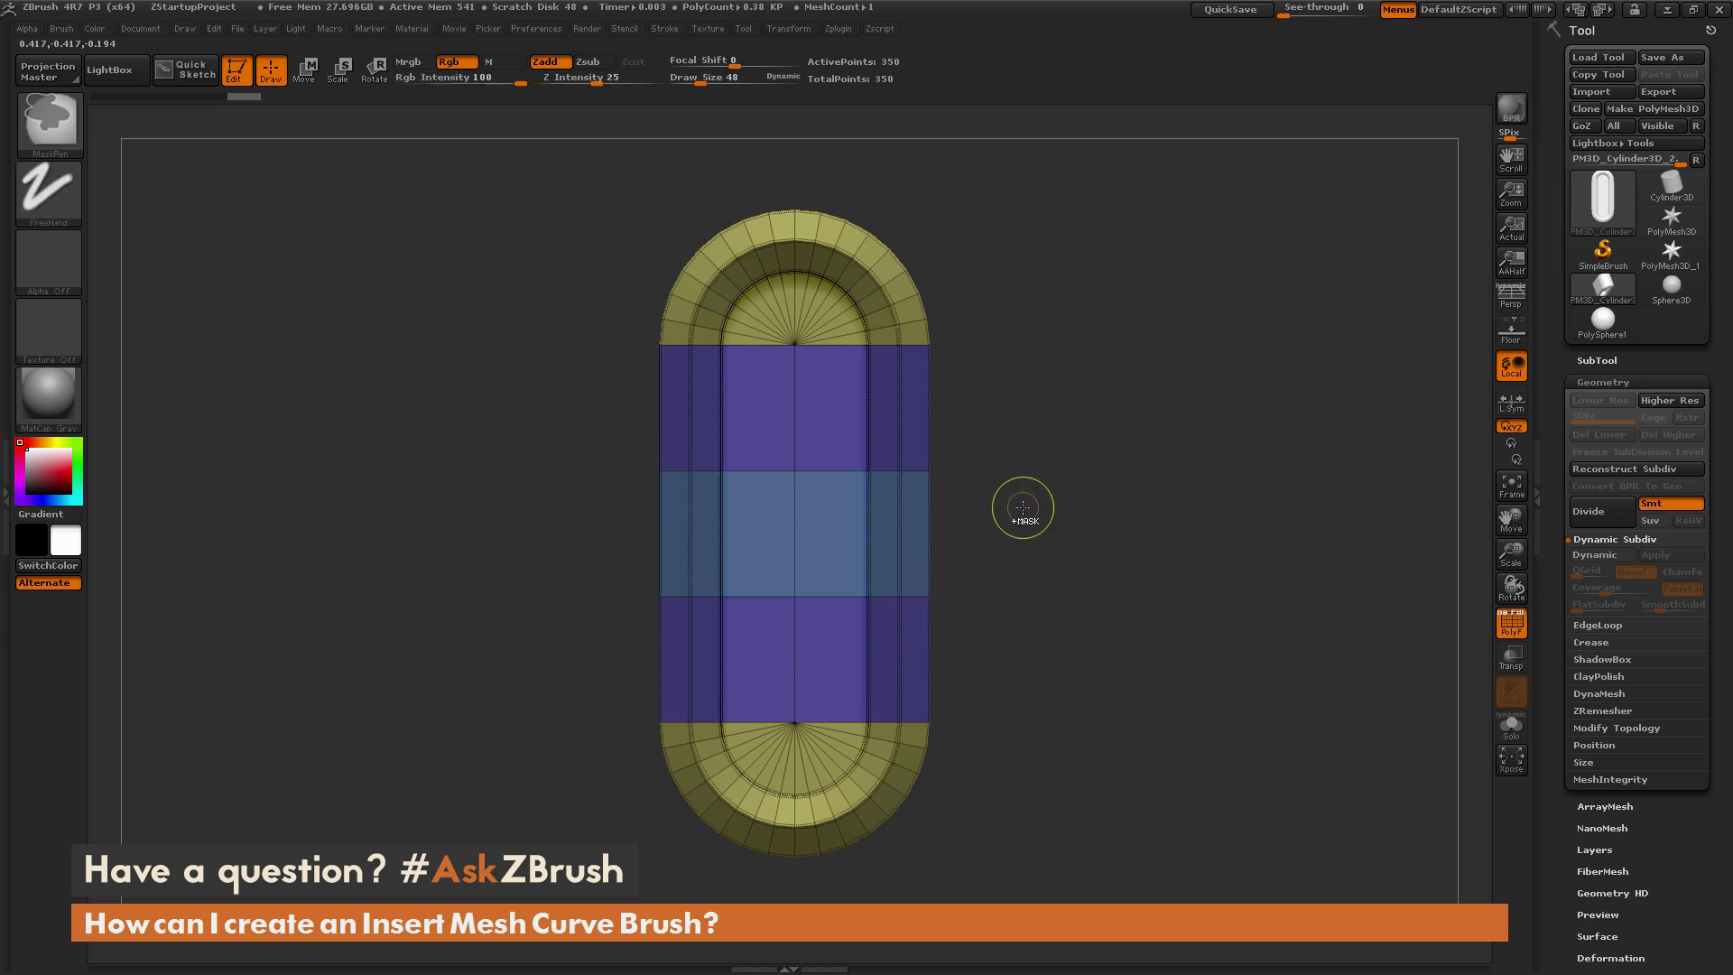
key("ctrl+w")
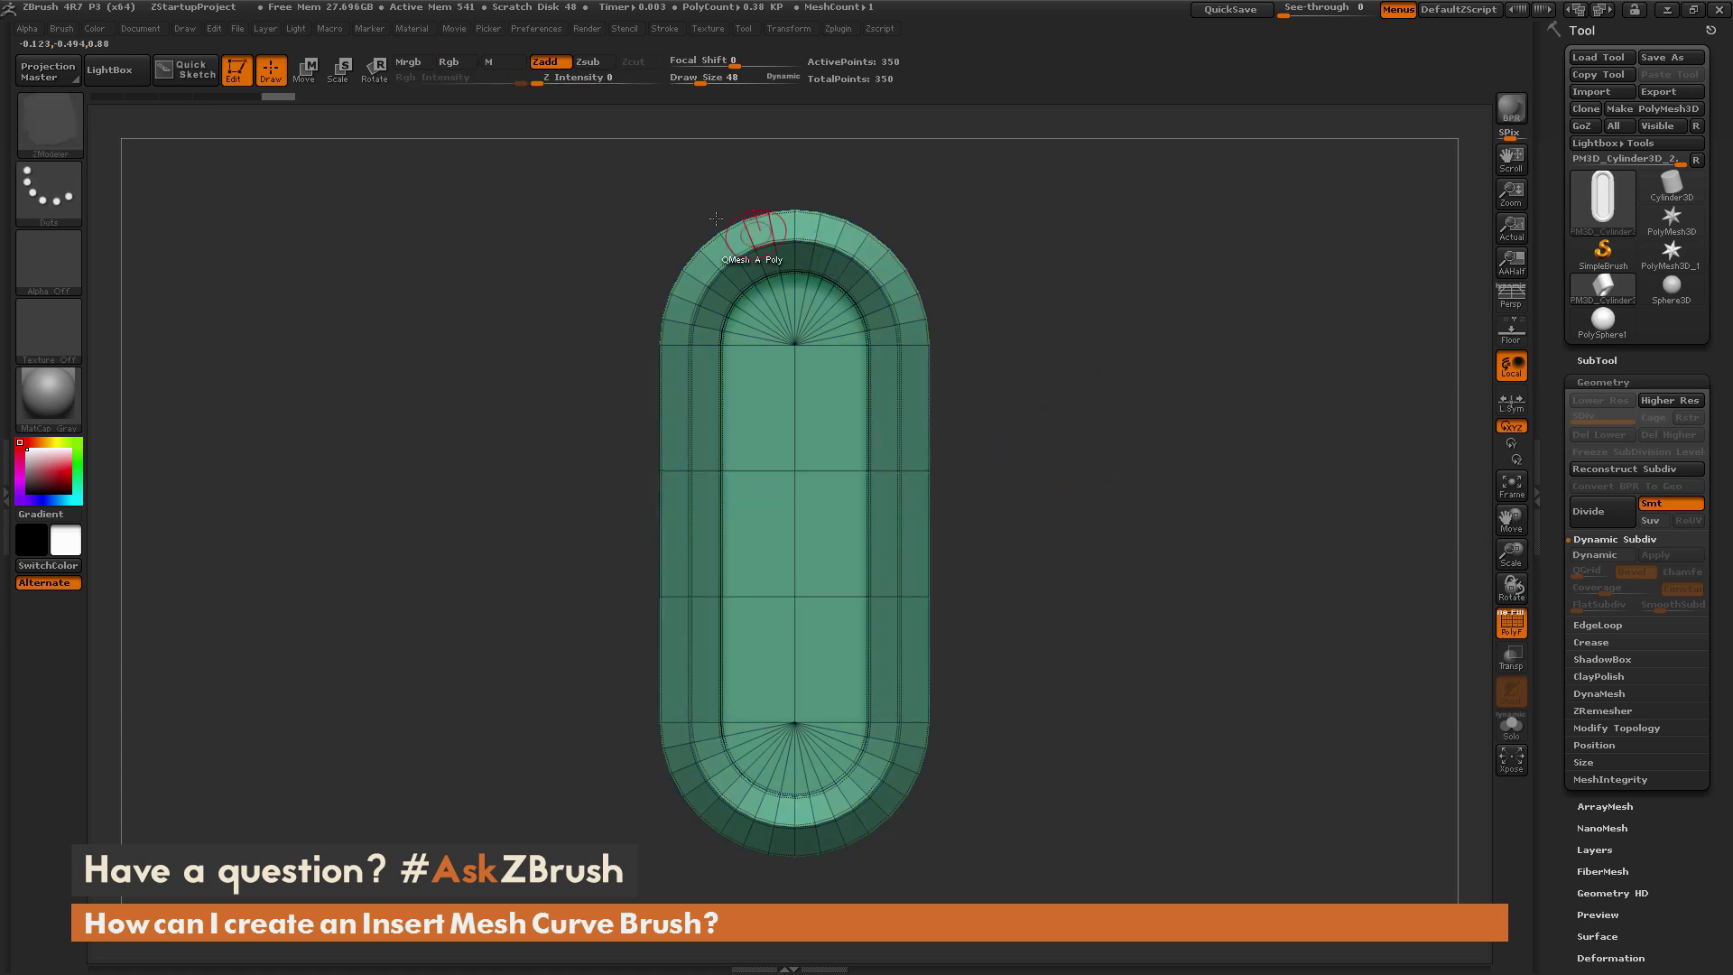
mouse_move(564, 166)
left_mouse_down("ctrl+shift")
mouse_move(665, 349)
mouse_move(1085, 421)
mouse_move(1072, 442)
left_mouse_up("ctrl+shift")
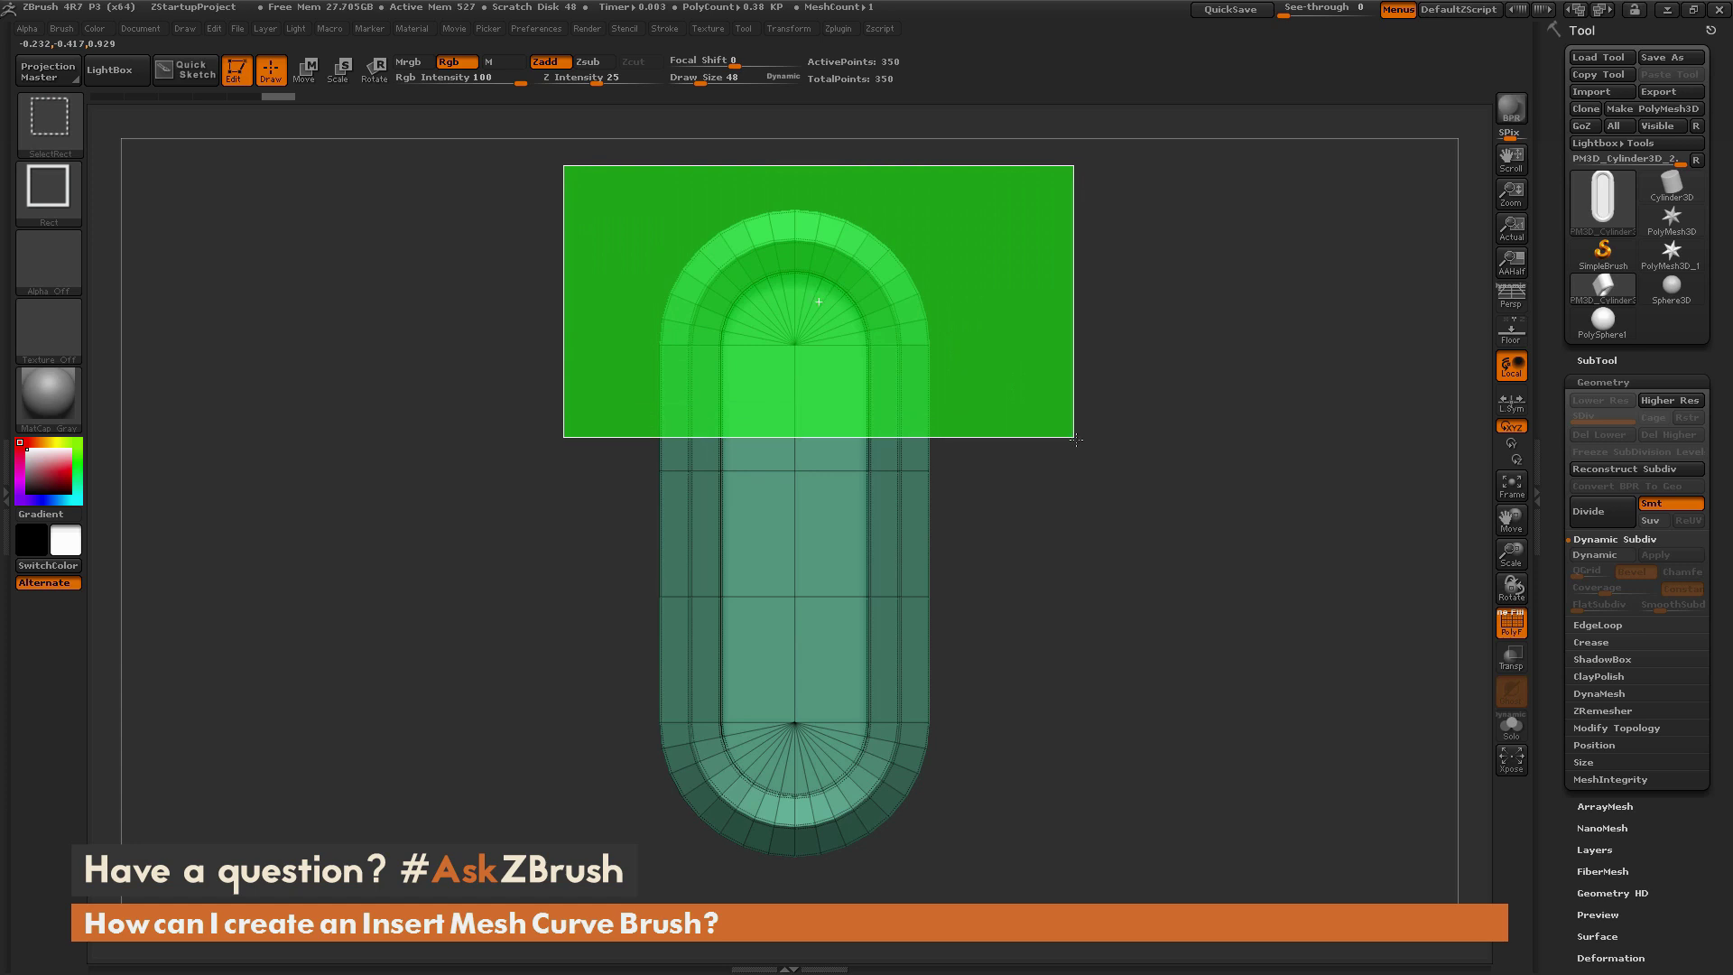
left_click_drag(1075, 440, 1074, 448, "ctrl+shift")
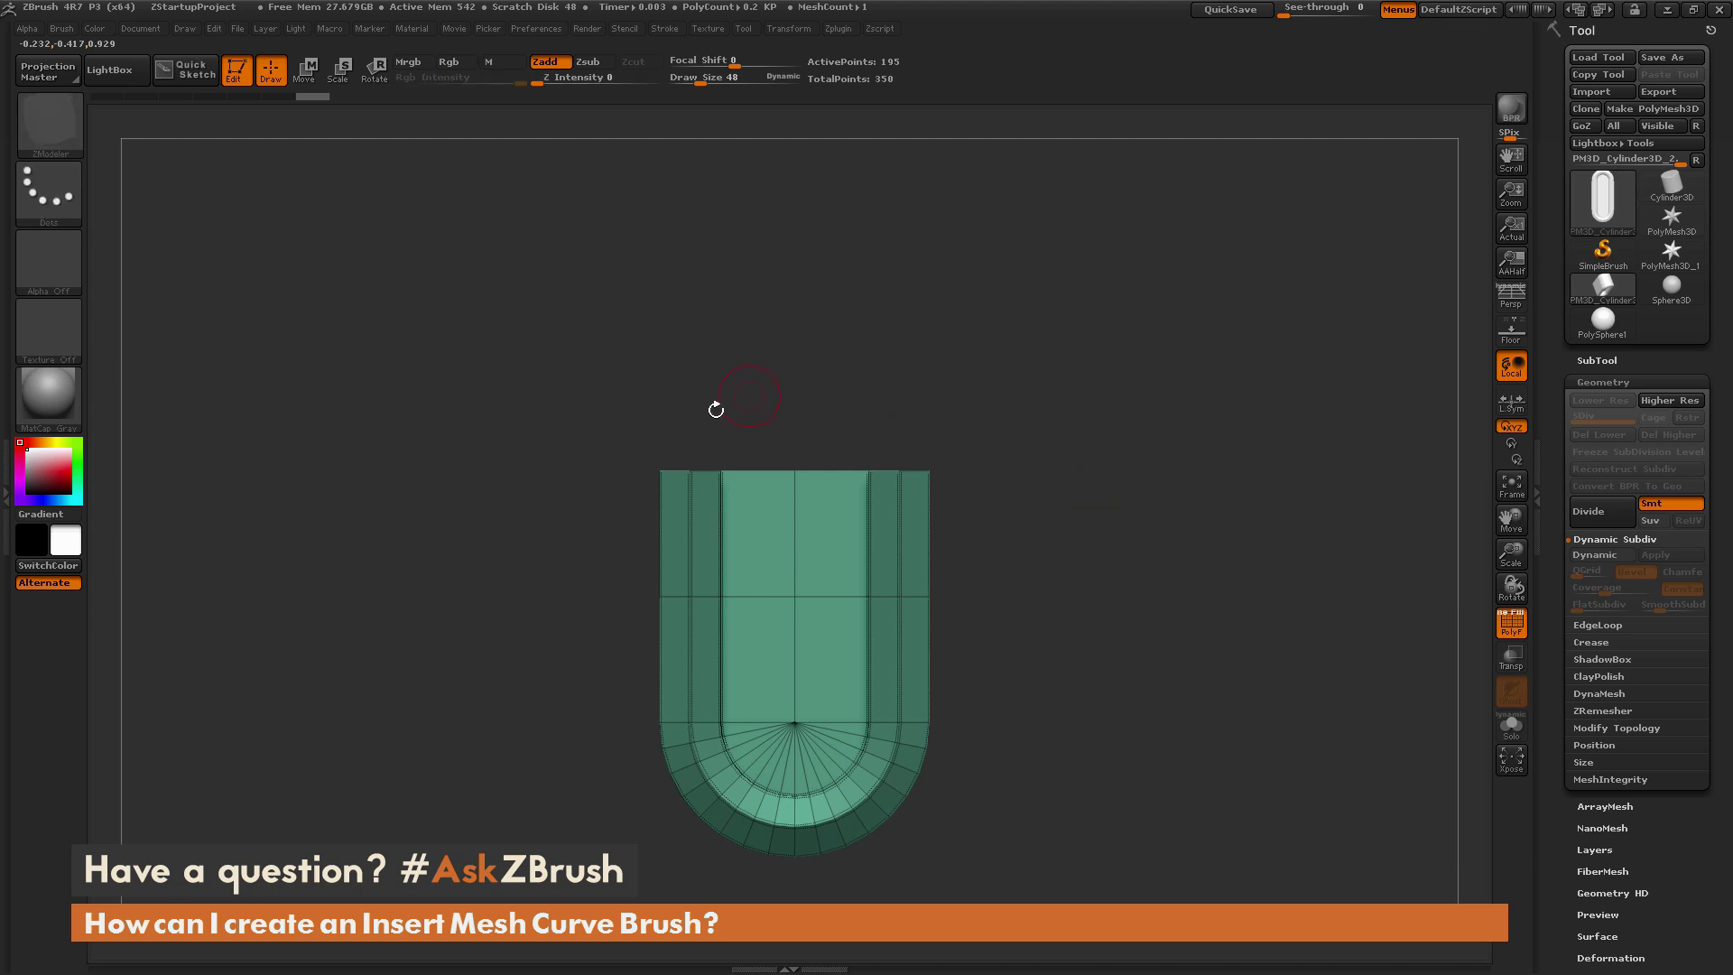
key("ctrl")
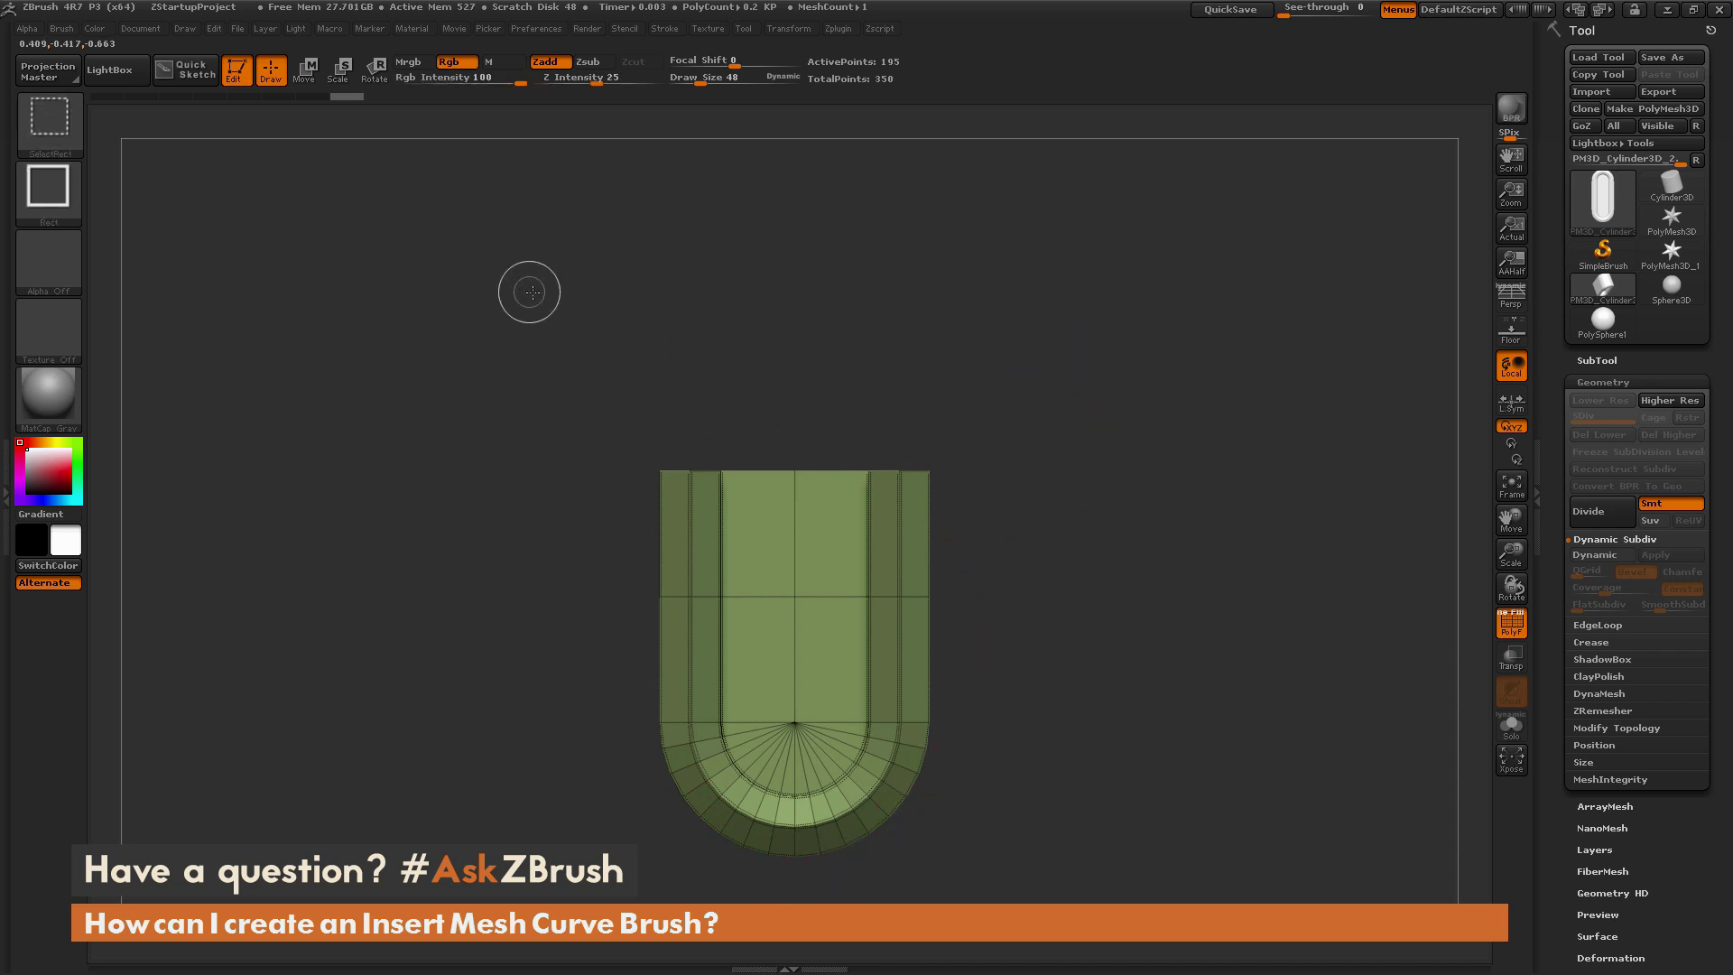
mouse_move(530, 291)
left_mouse_down("ctrl+shift")
mouse_move(929, 484)
mouse_move(1039, 494)
mouse_move(1068, 543)
left_mouse_up("ctrl+shift")
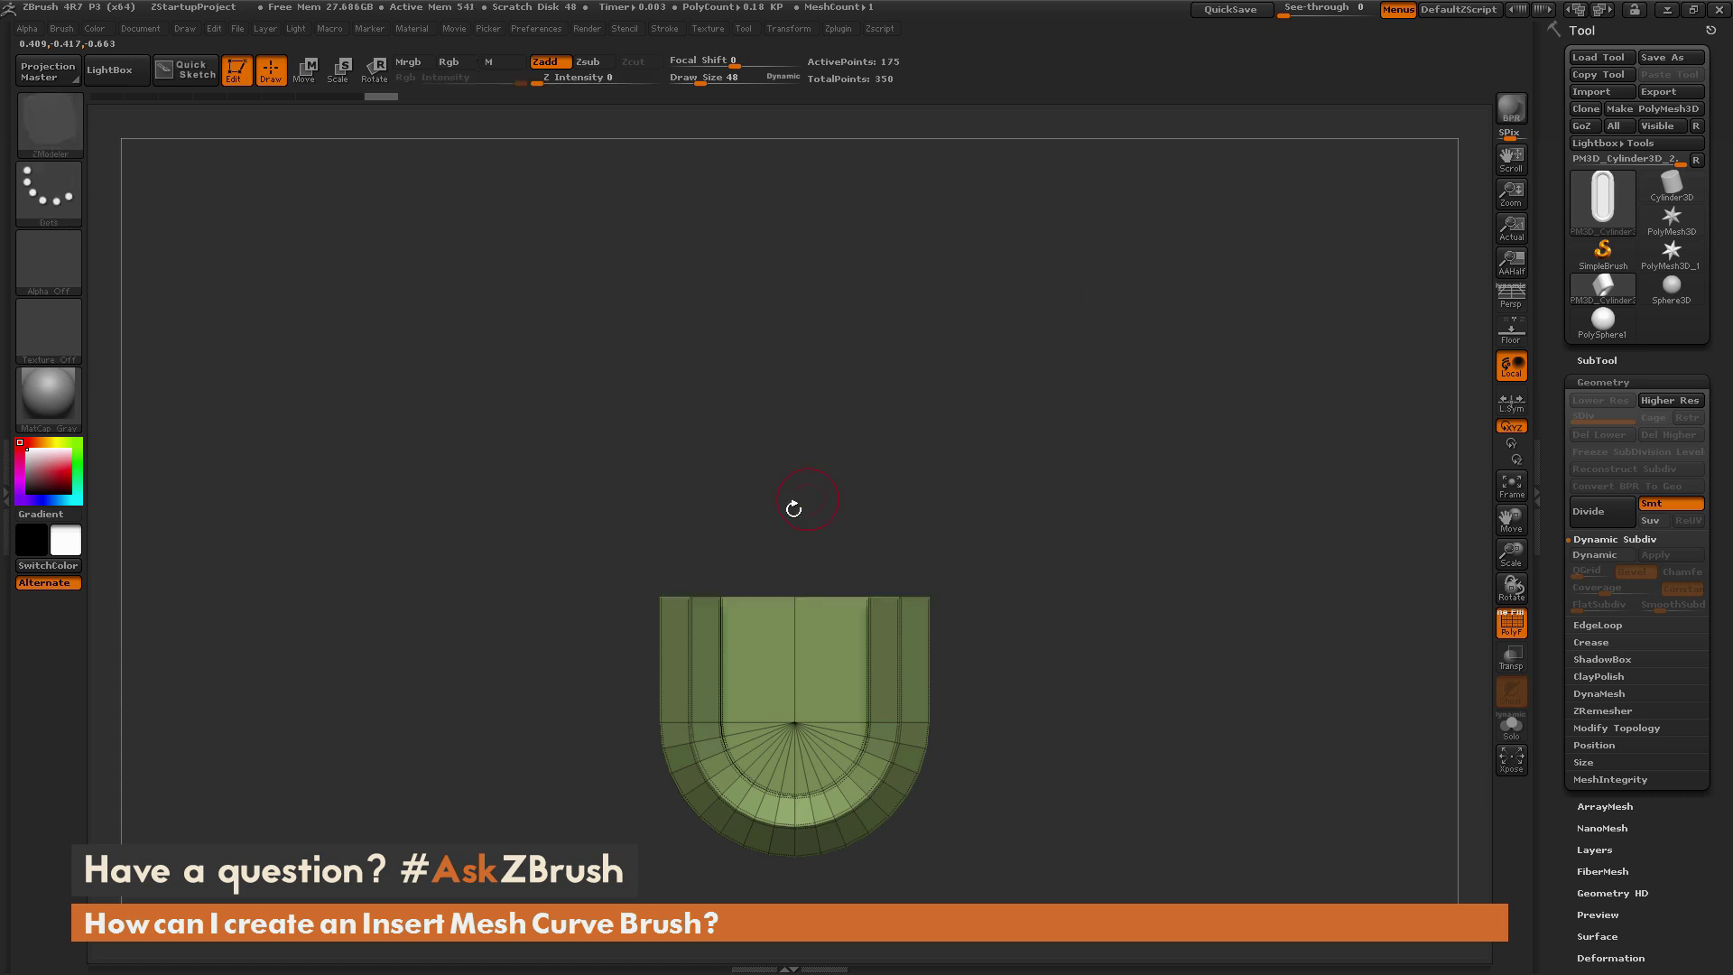
key("ctrl+w")
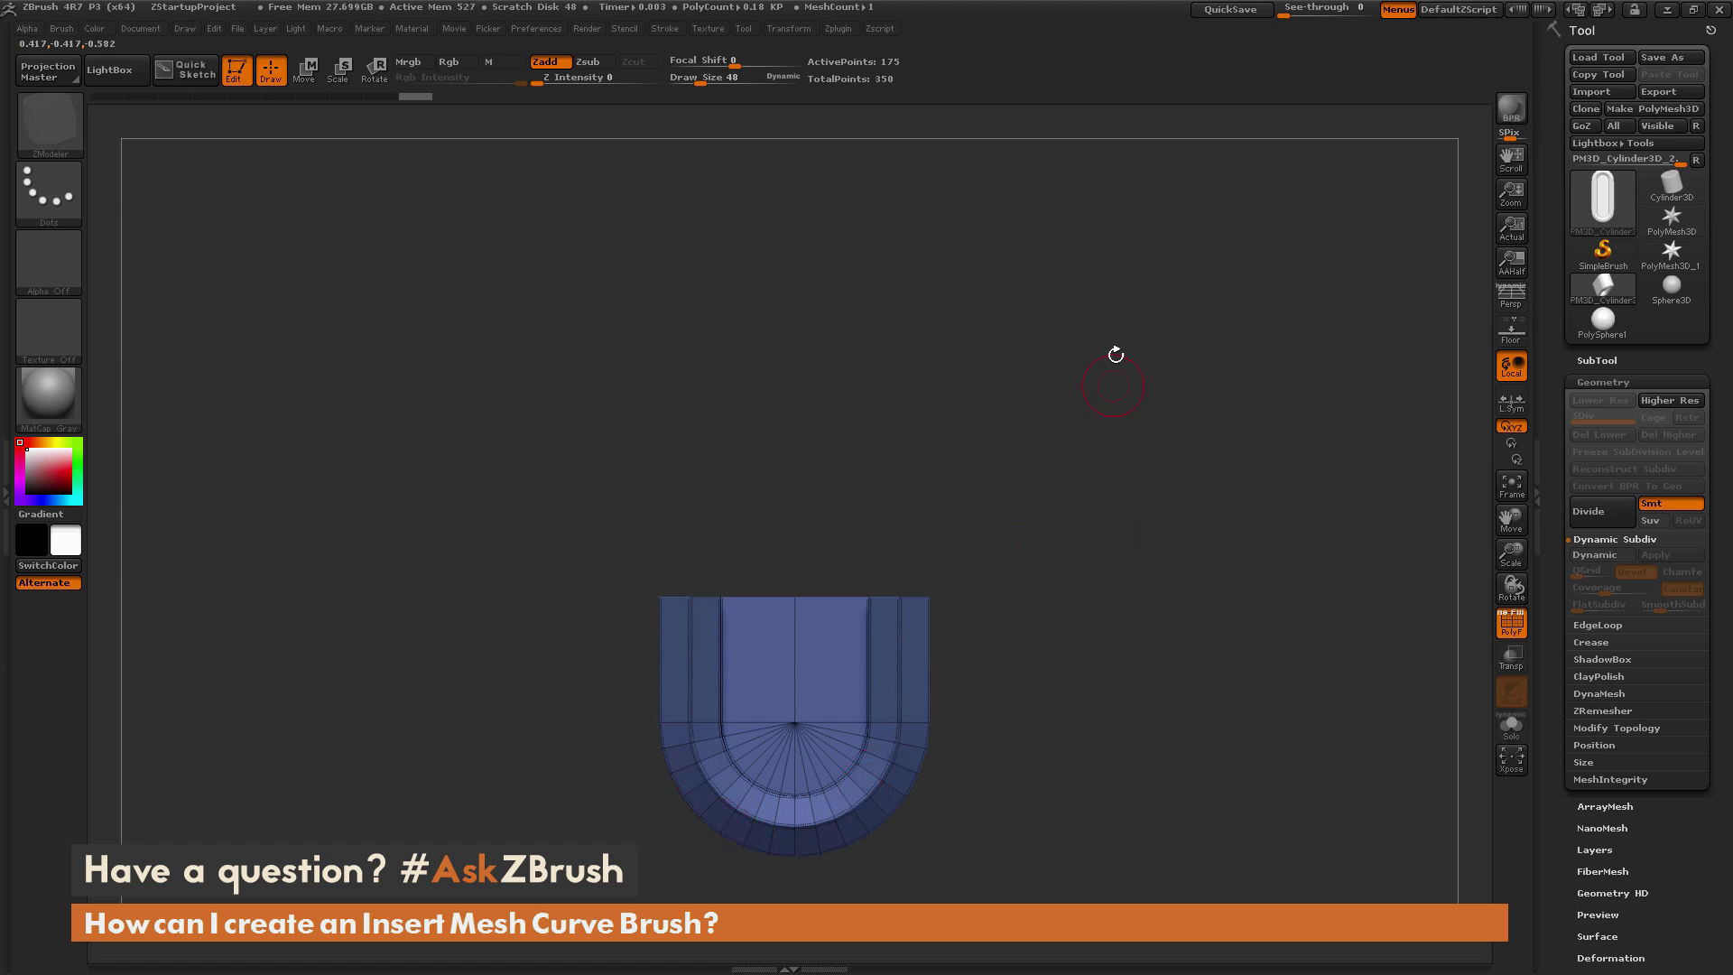
key("ctrl+shift")
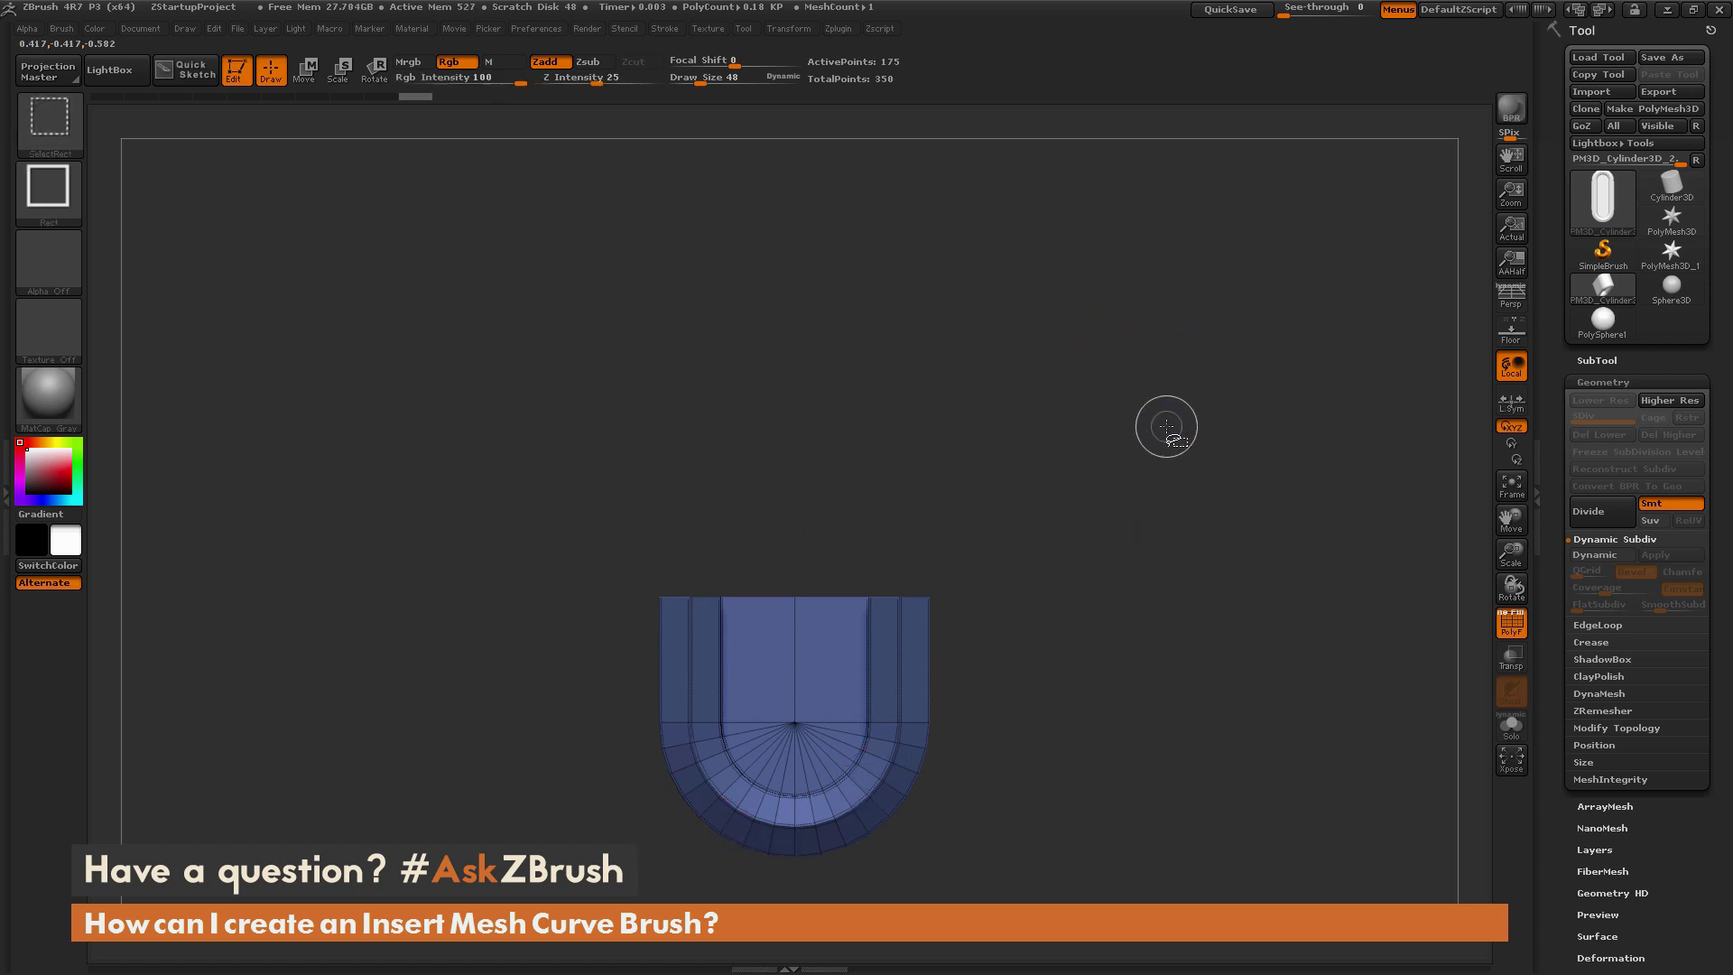
left_click(1173, 434, "ctrl+shift")
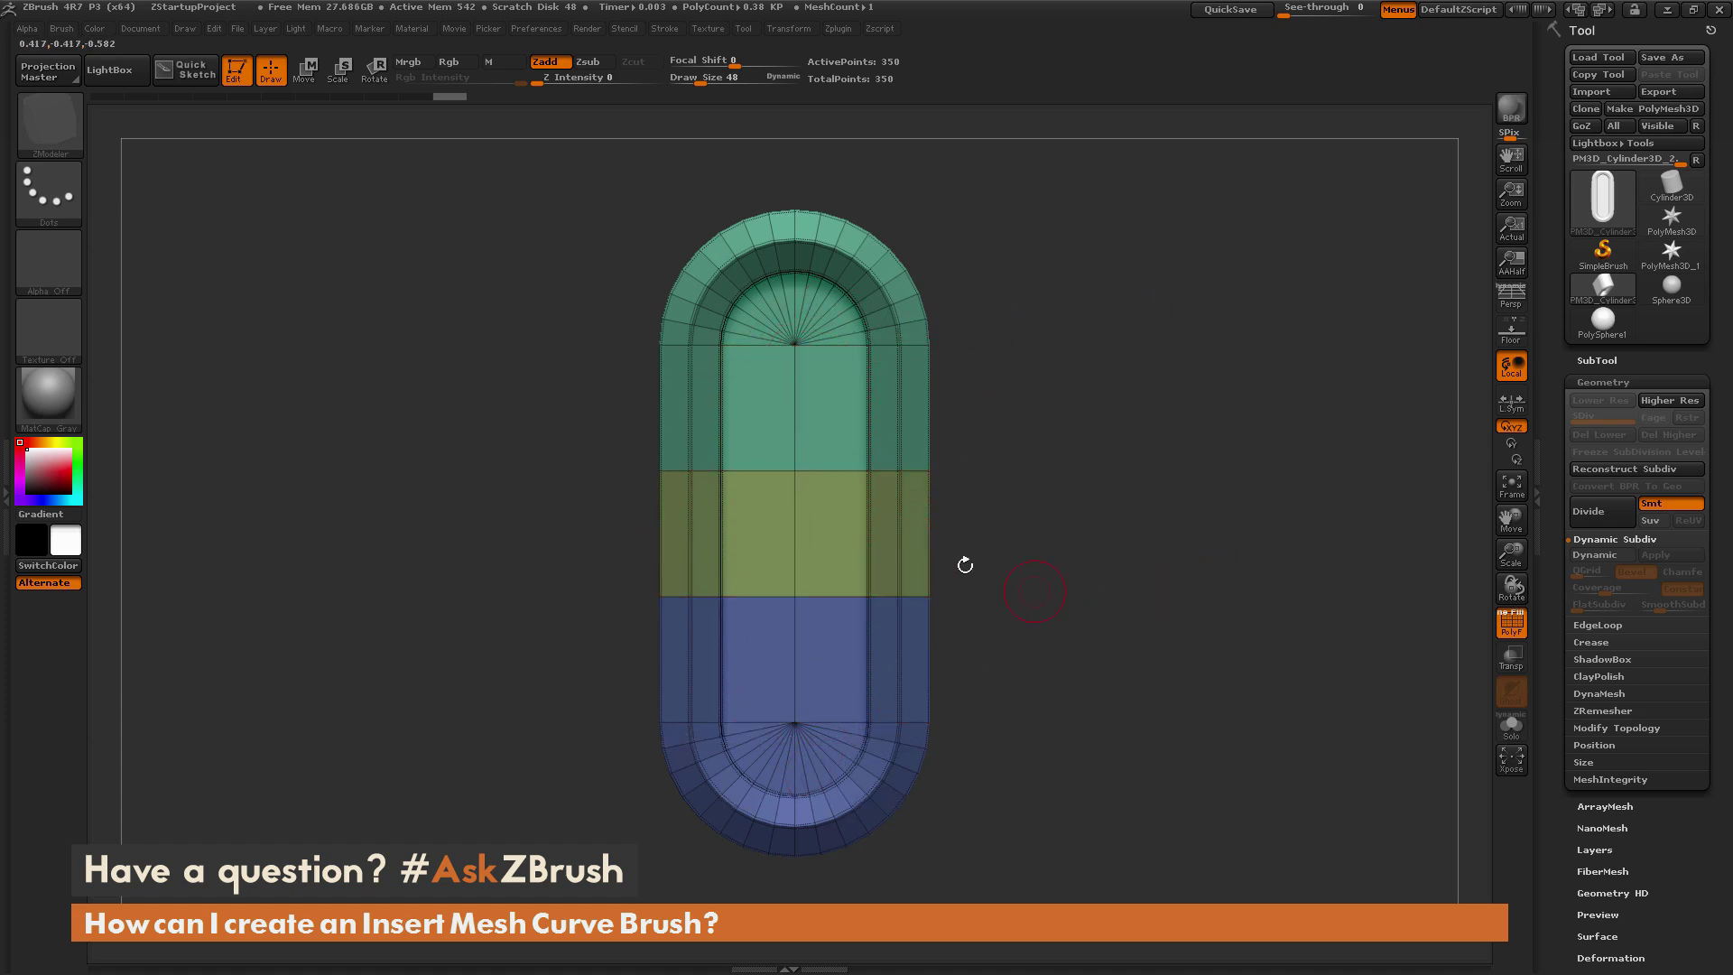
Step: Create a new InsertMesh brush from the three-polygroup capsule
left_click(58, 27)
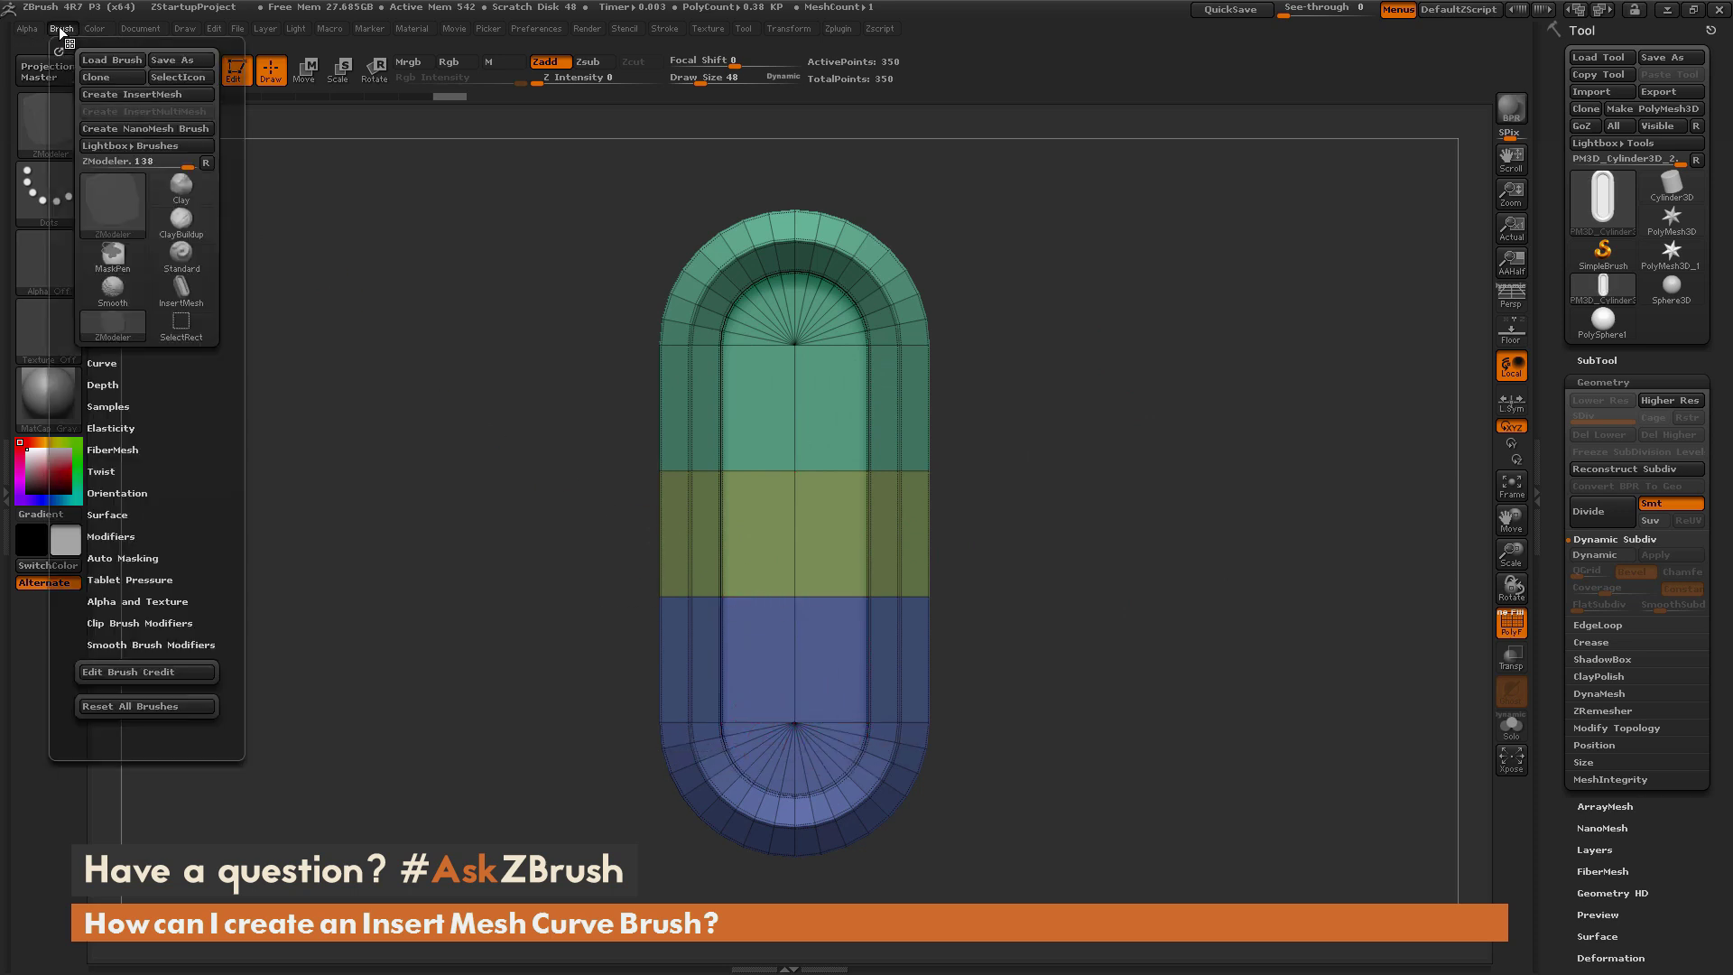
left_click(159, 94)
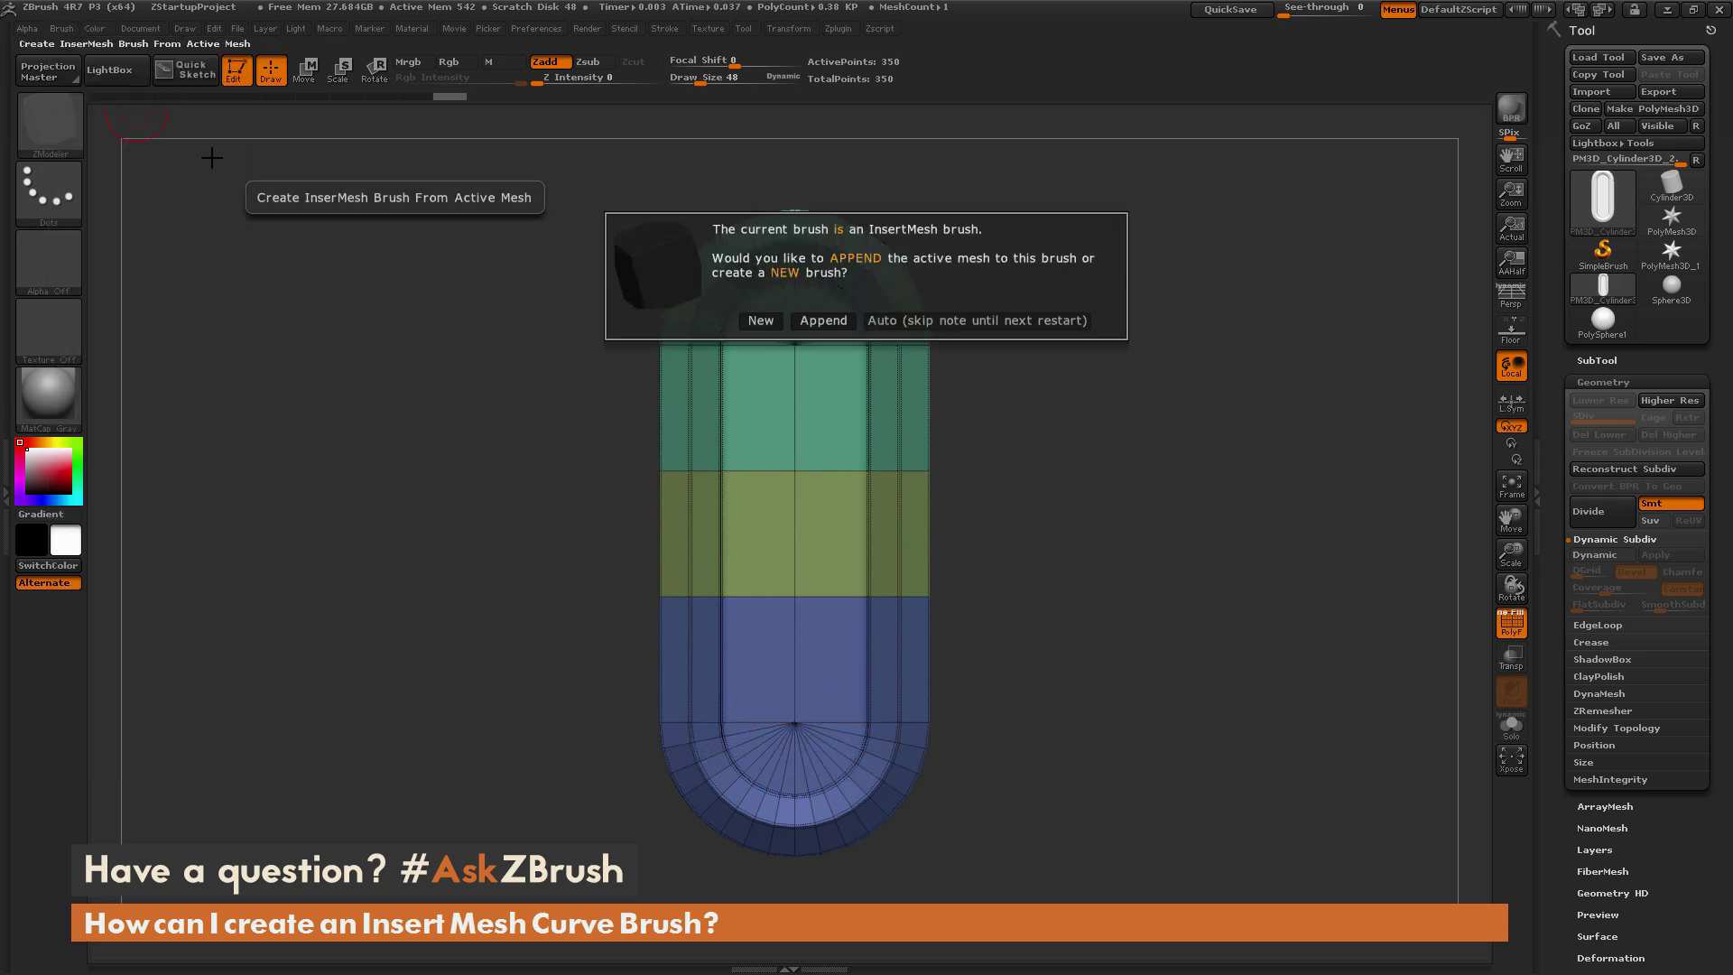
left_click(760, 320)
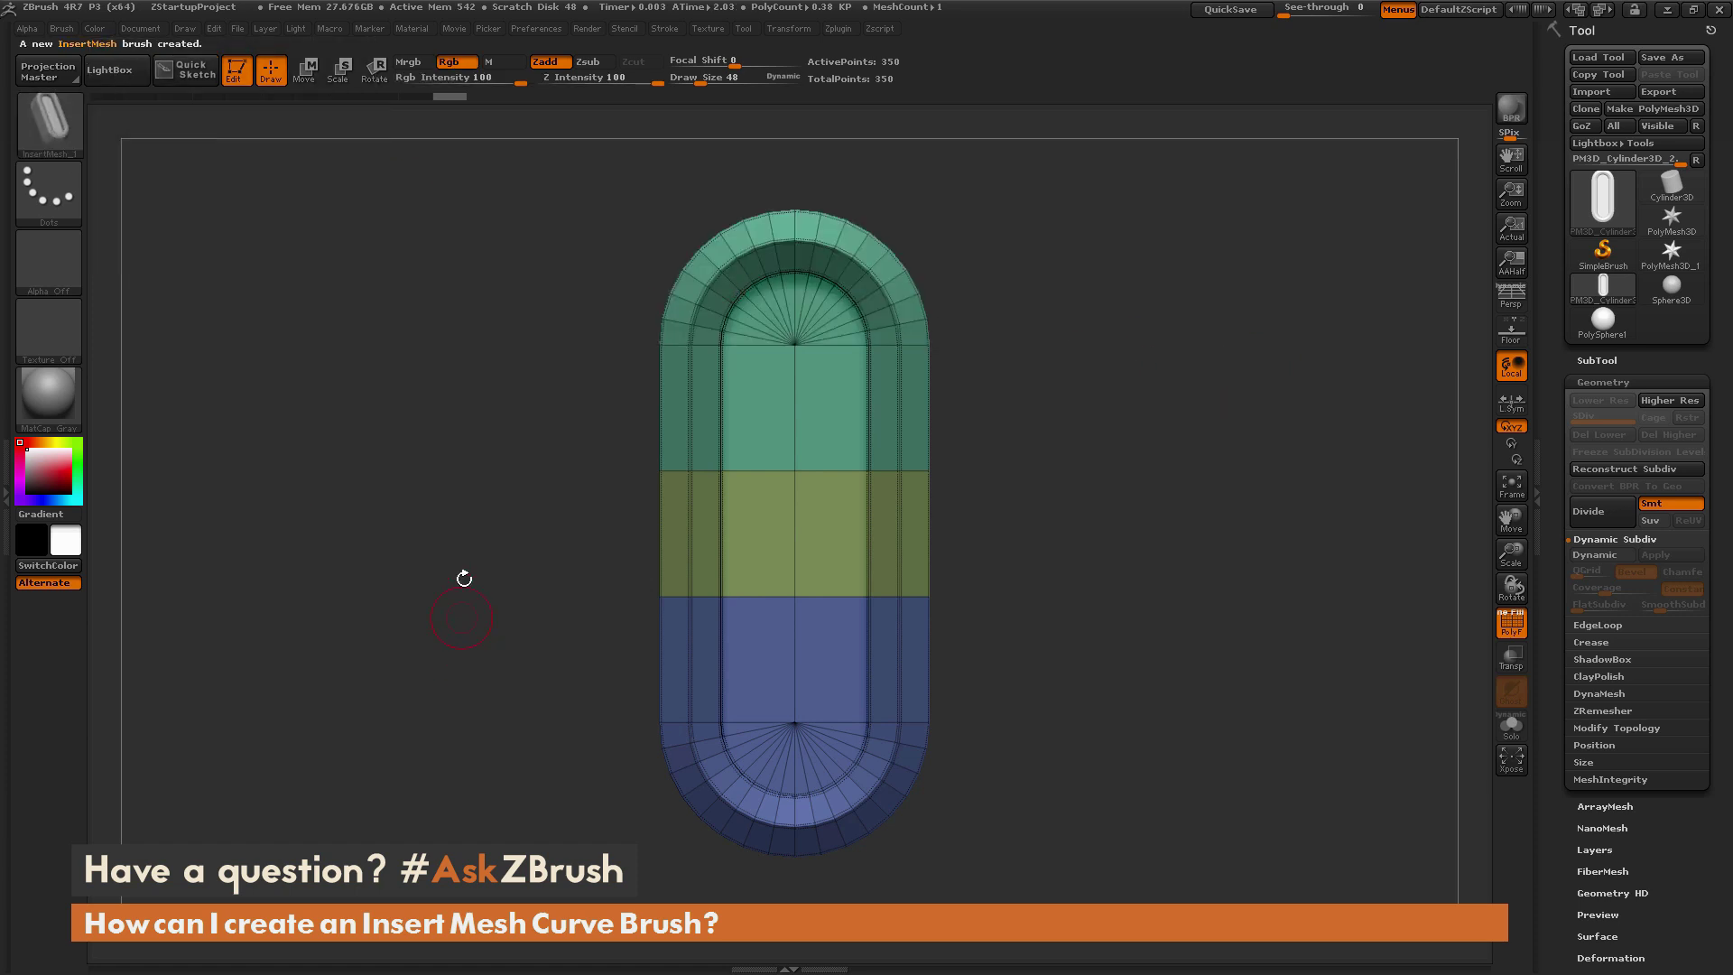
Step: Switch to PolySphere1, test-place the new brush on it, and undo the placement
left_click(1609, 327)
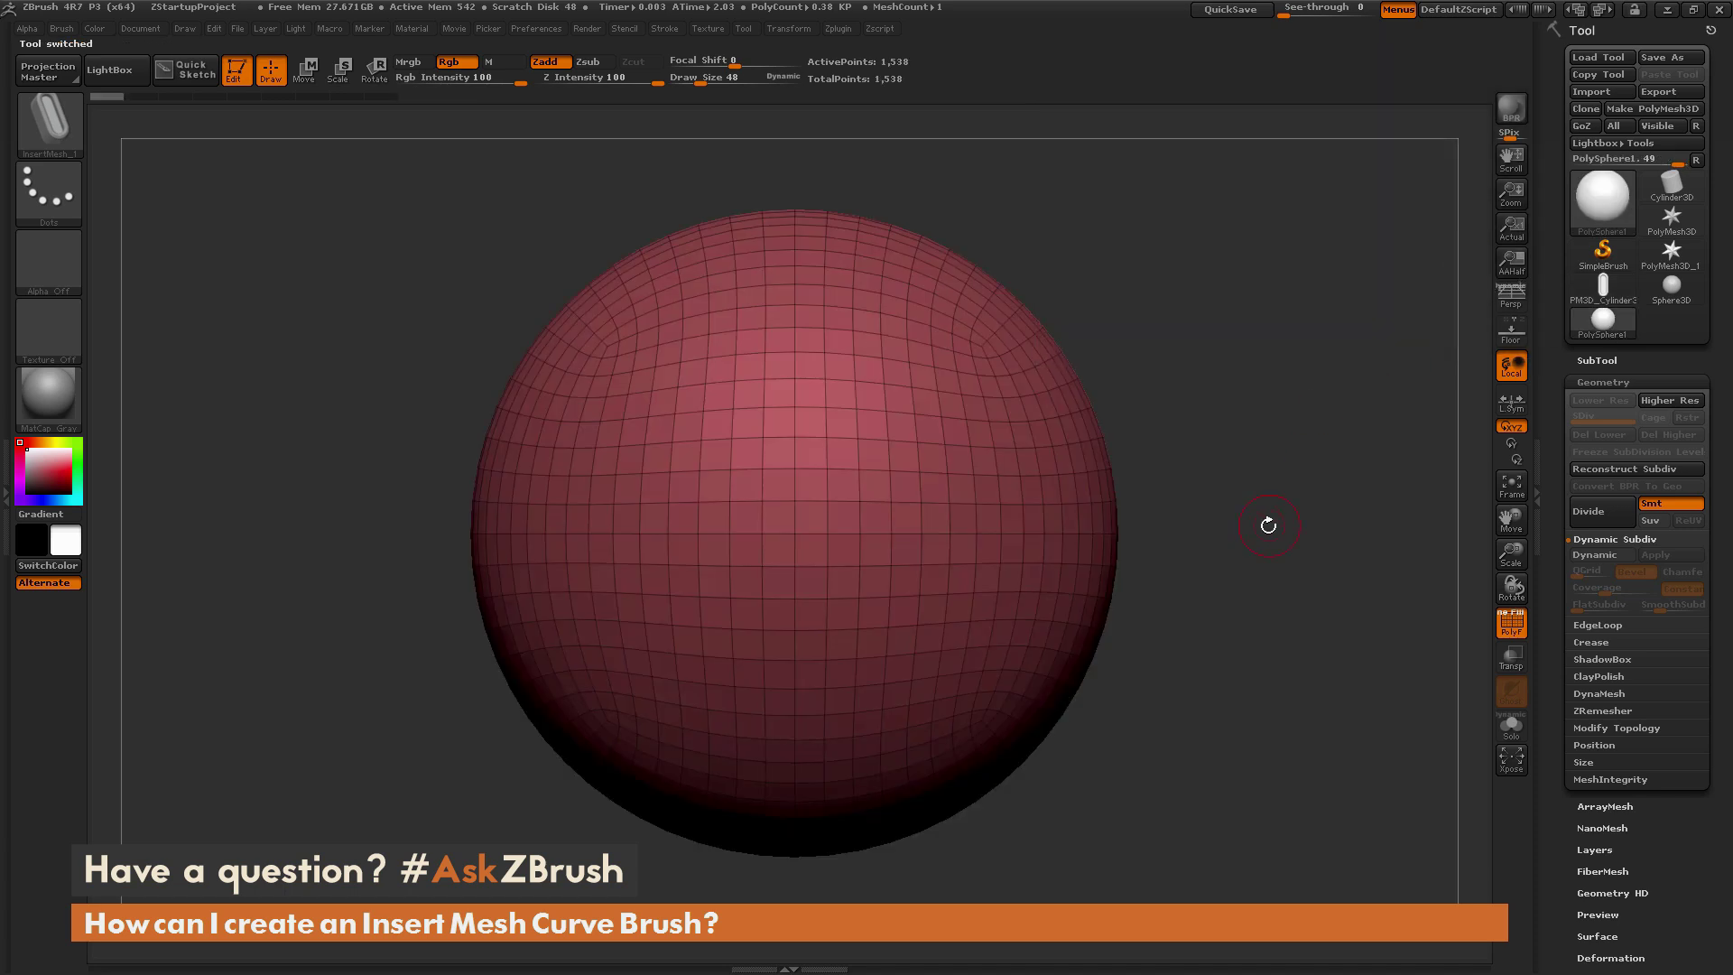
left_click_drag(1240, 348, 1114, 408, "alt")
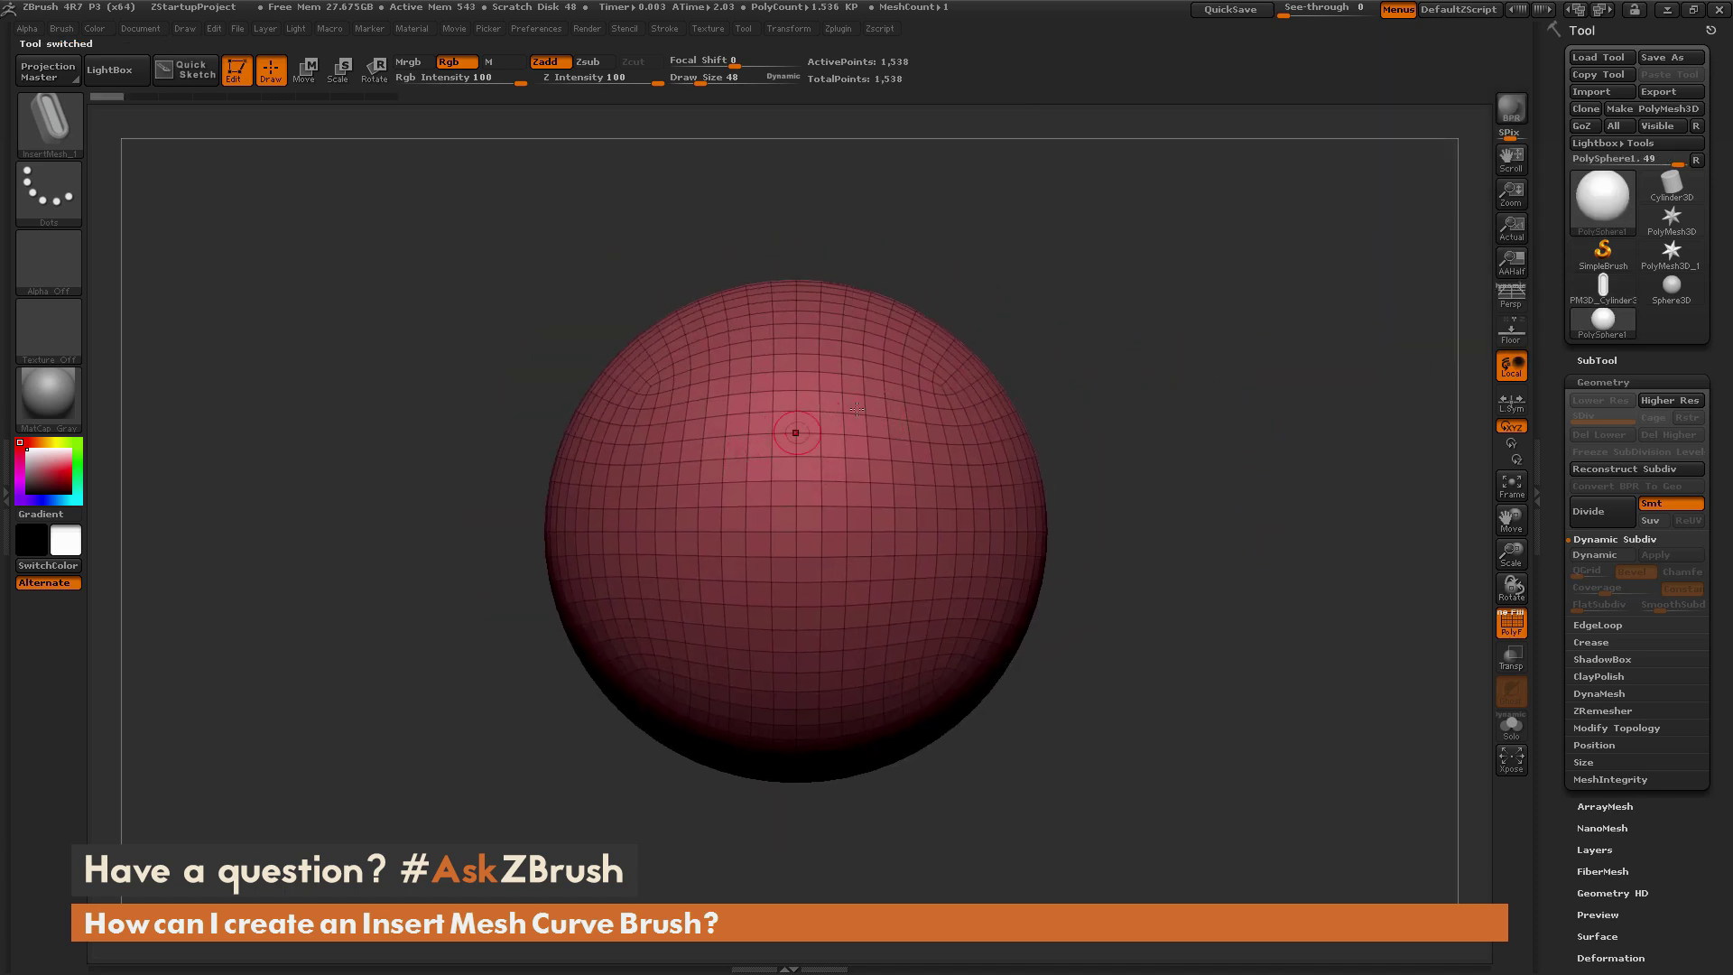
left_click_drag(887, 444, 938, 474)
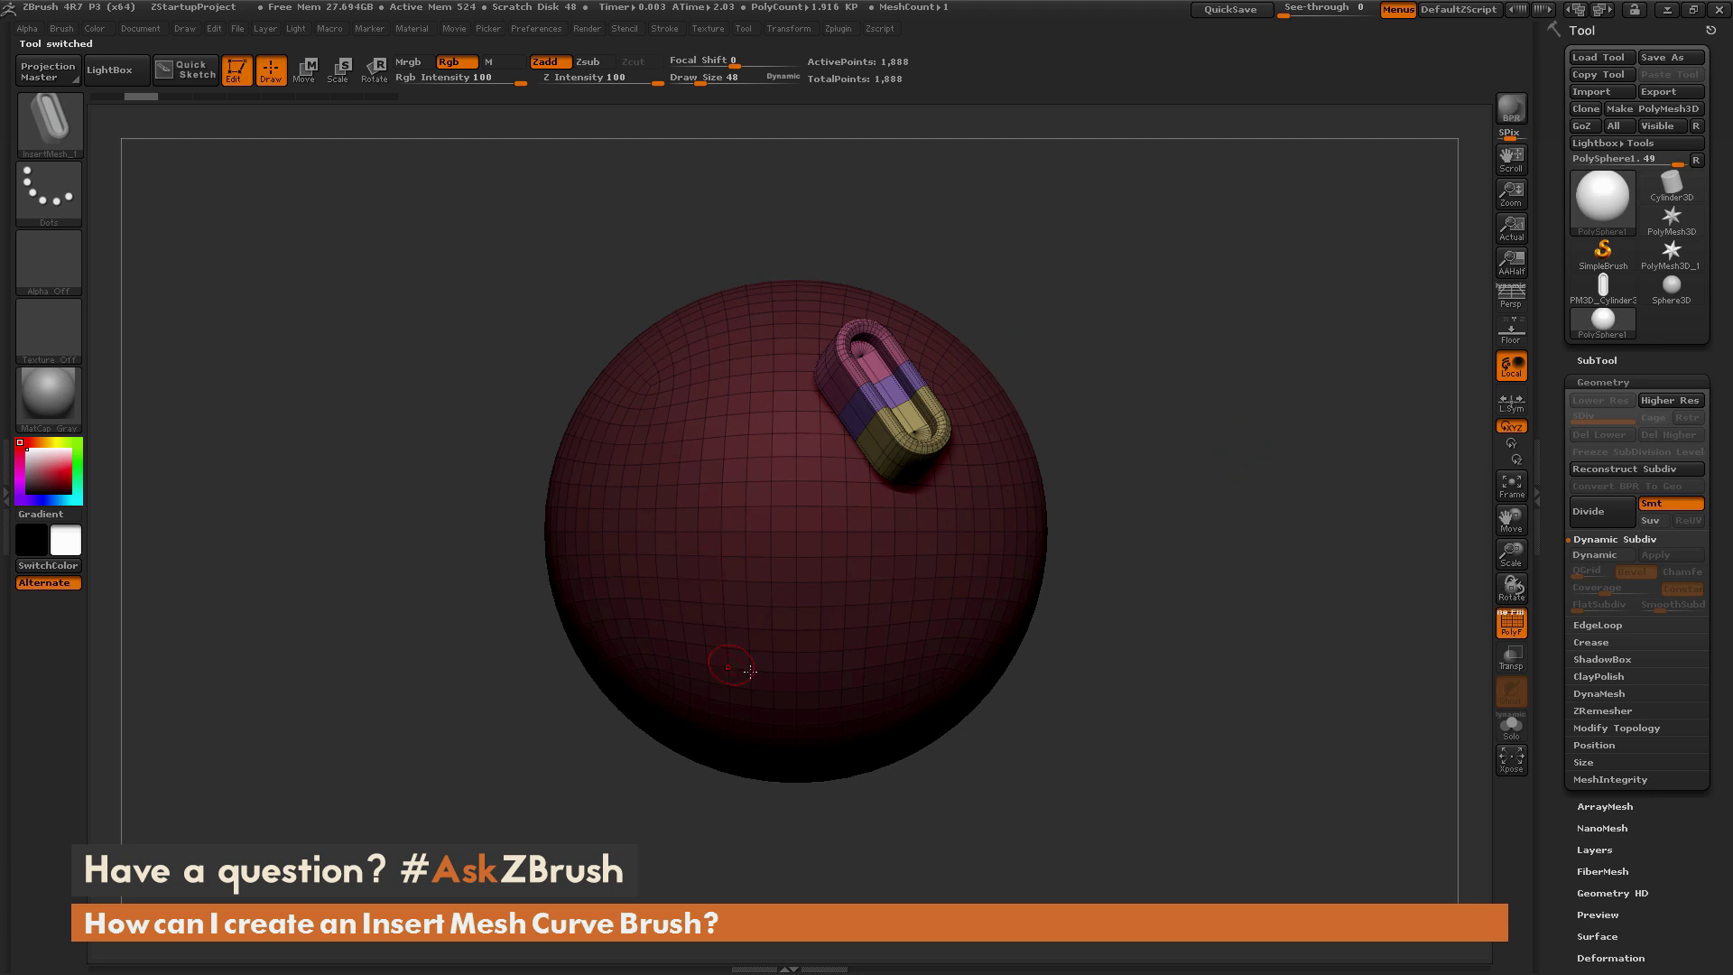
key("ctrl+z")
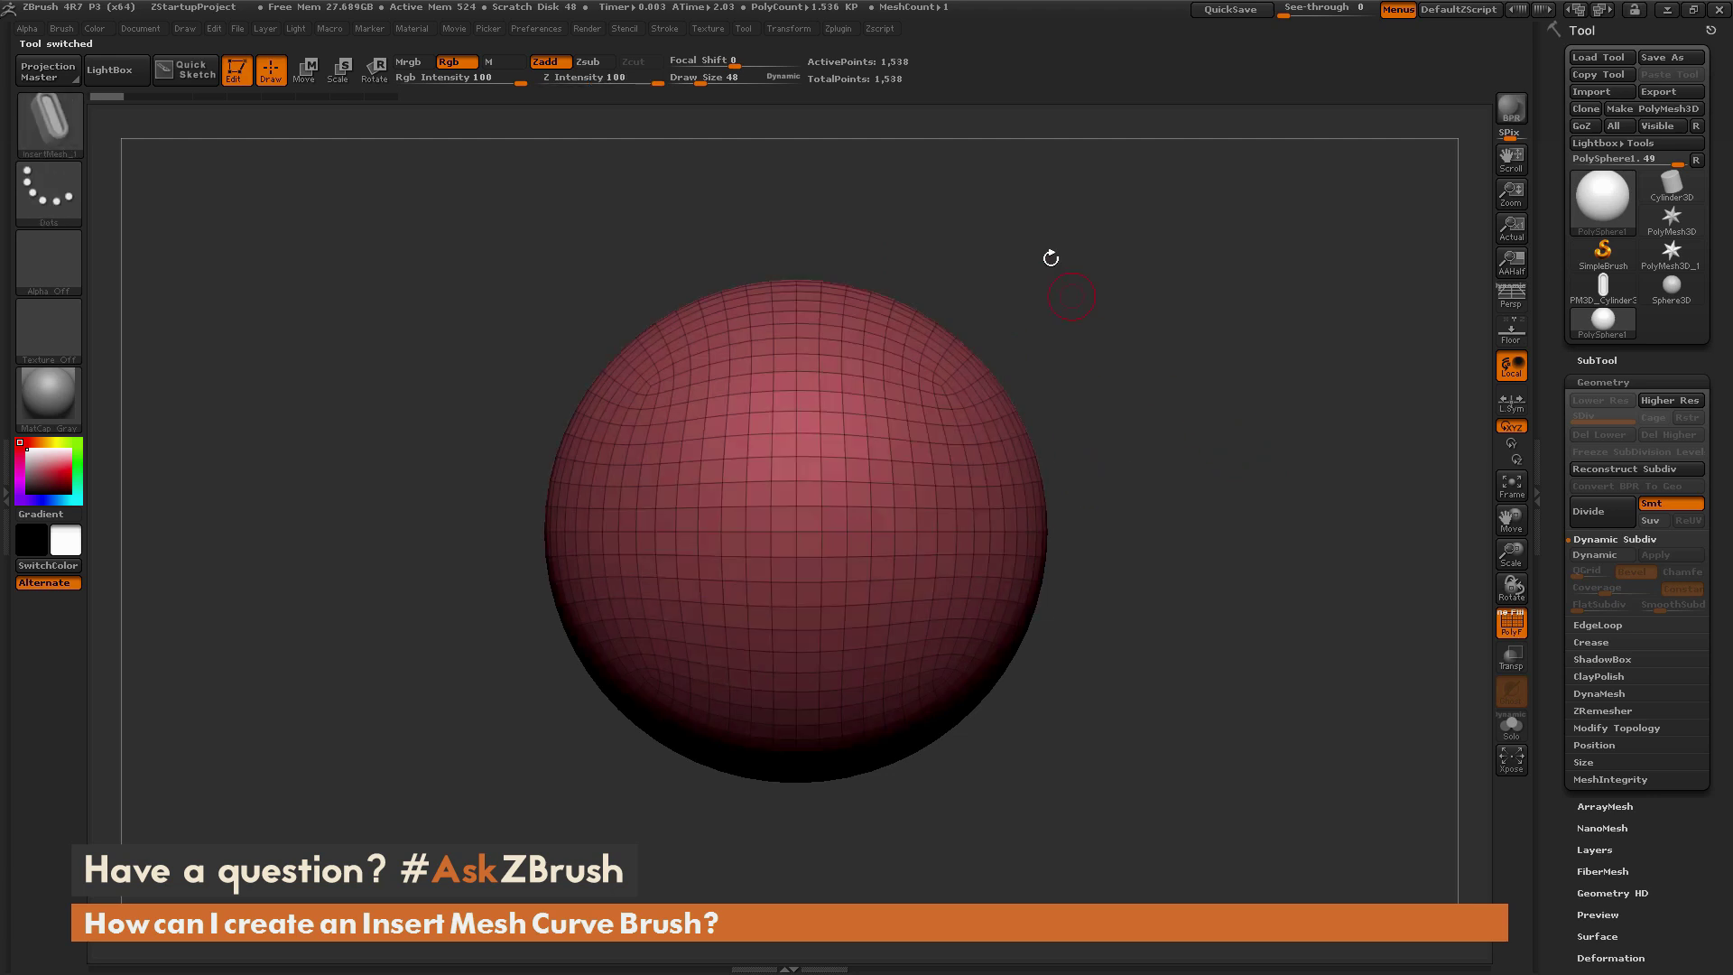
left_click(666, 30)
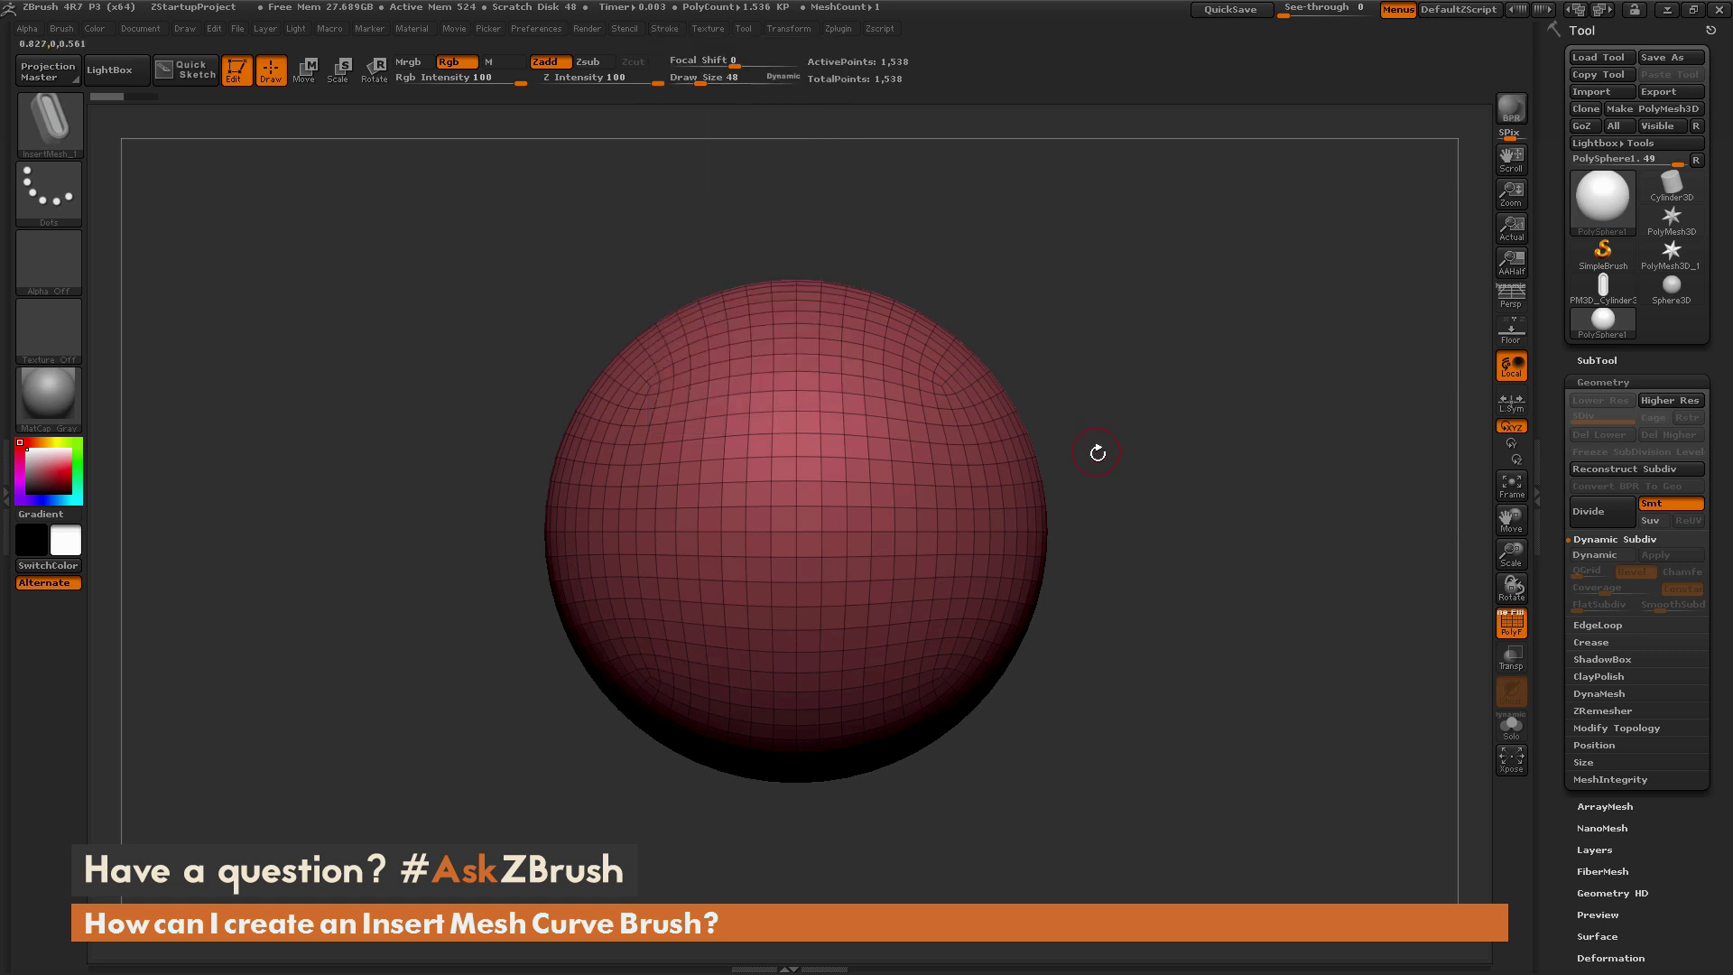
Step: Hide the wireframe, draw a spiral curve of three-band capsules on the sphere, and inspect it
left_click(1512, 623)
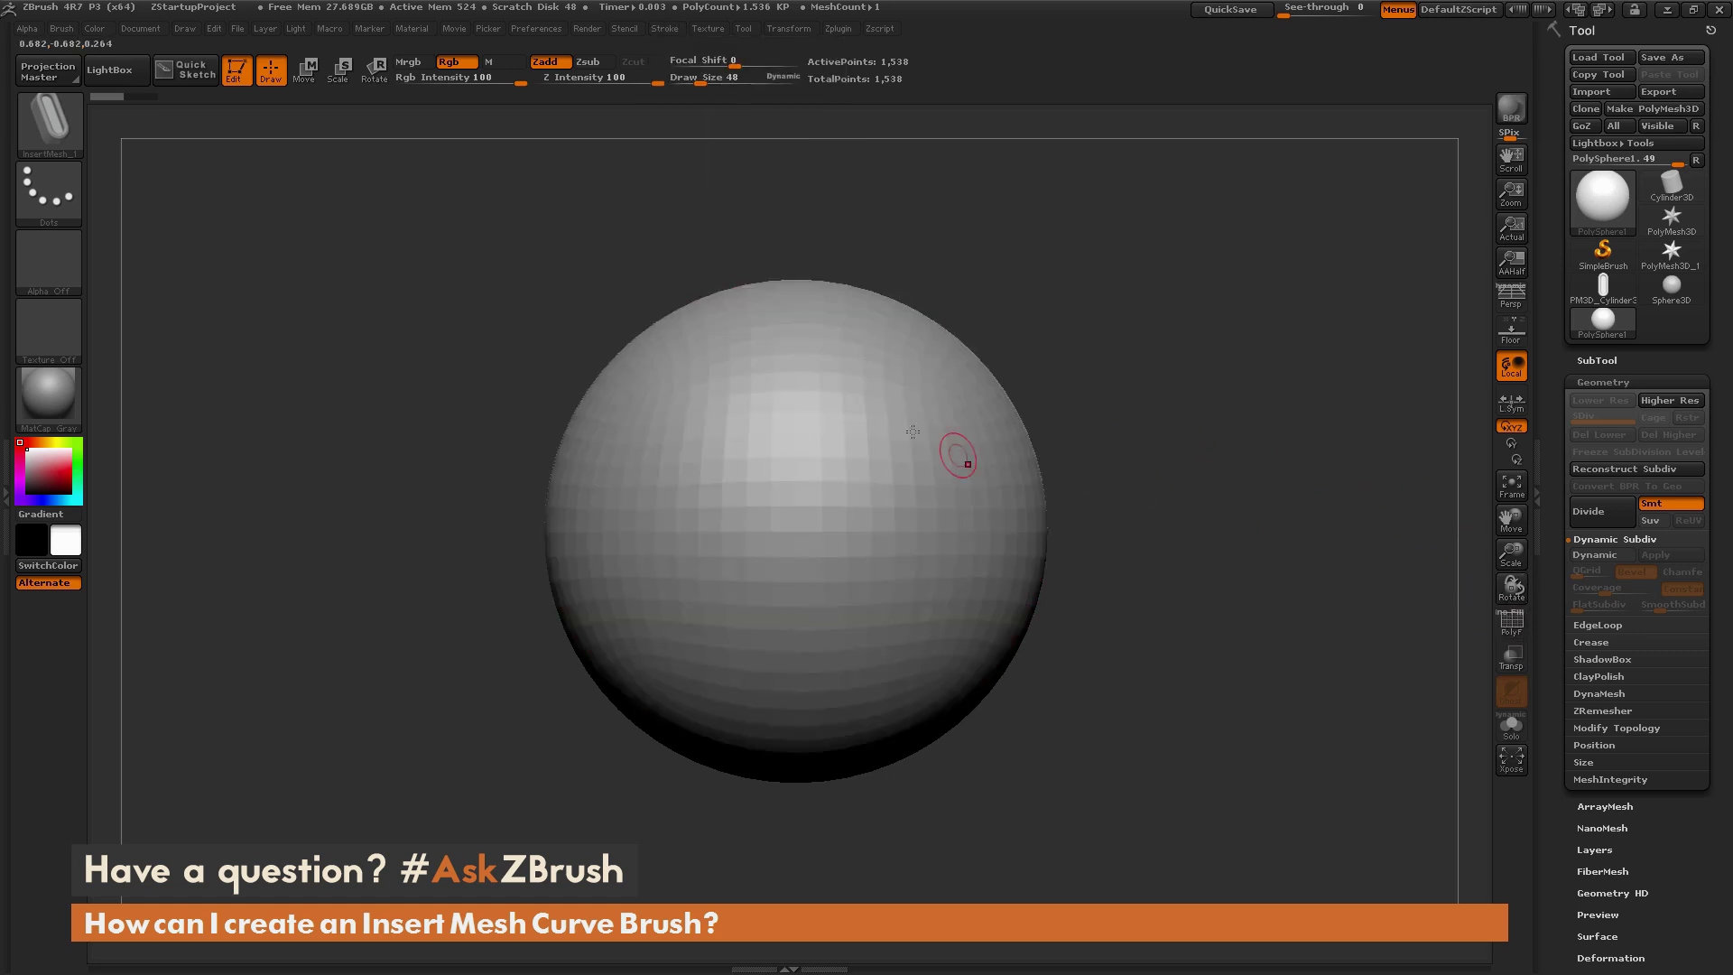
left_click_drag(928, 619, 889, 398)
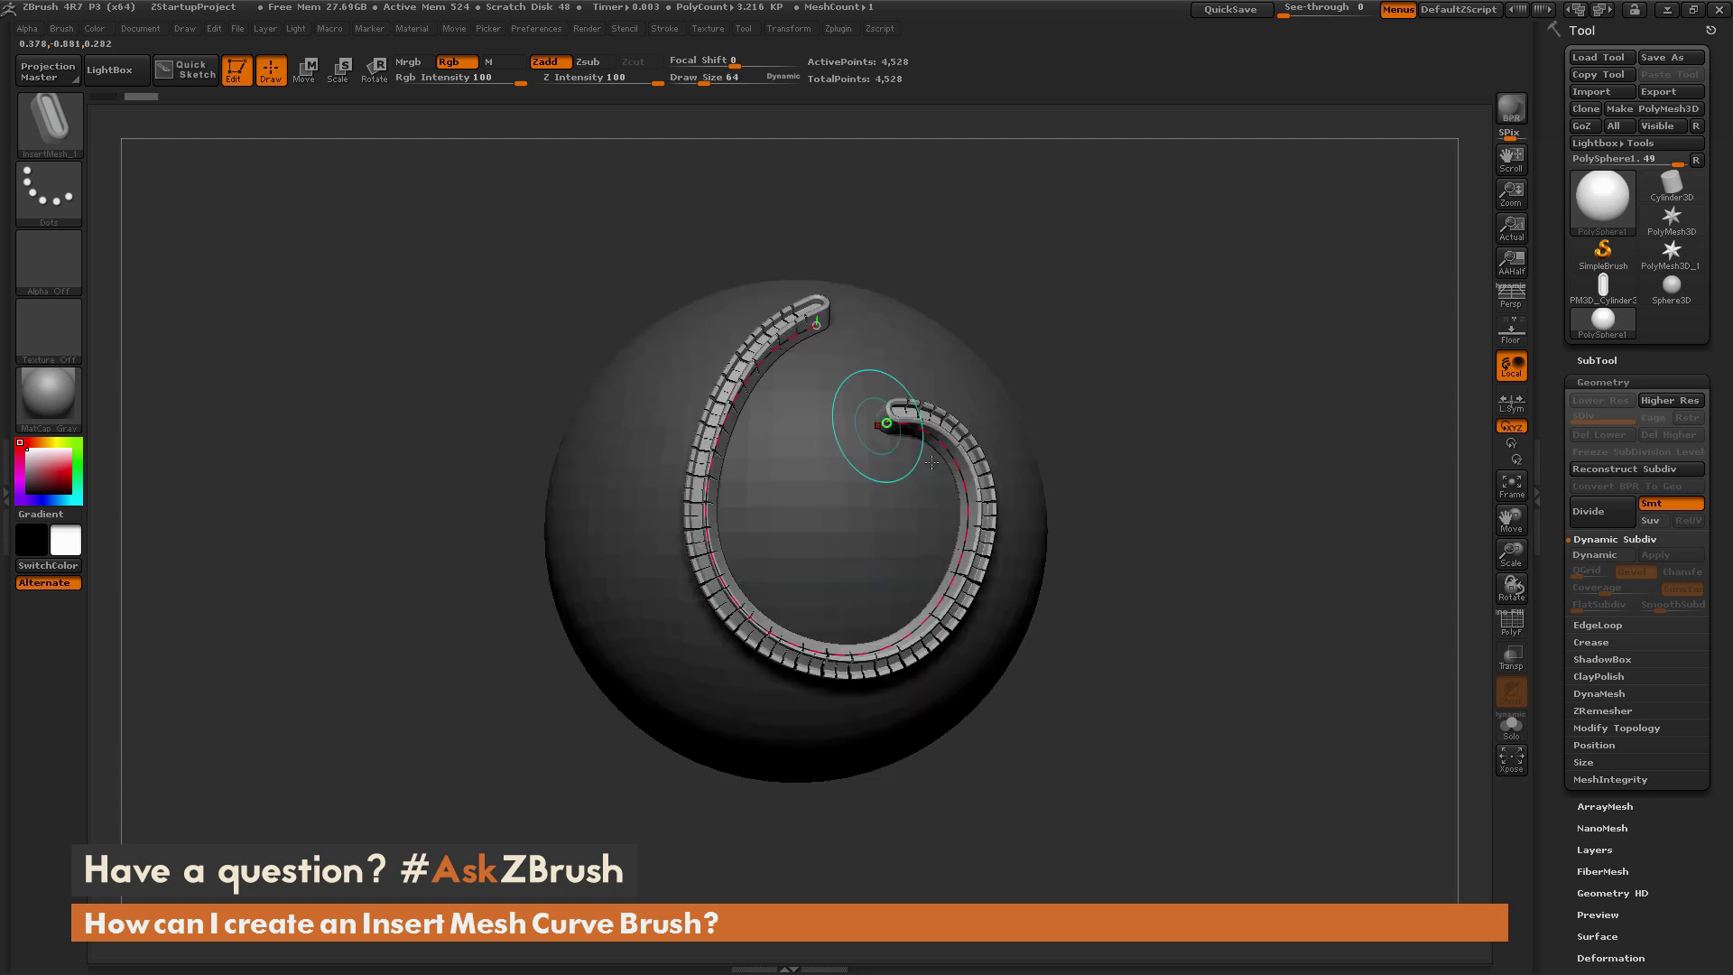
left_click_drag(1179, 299, 1233, 382)
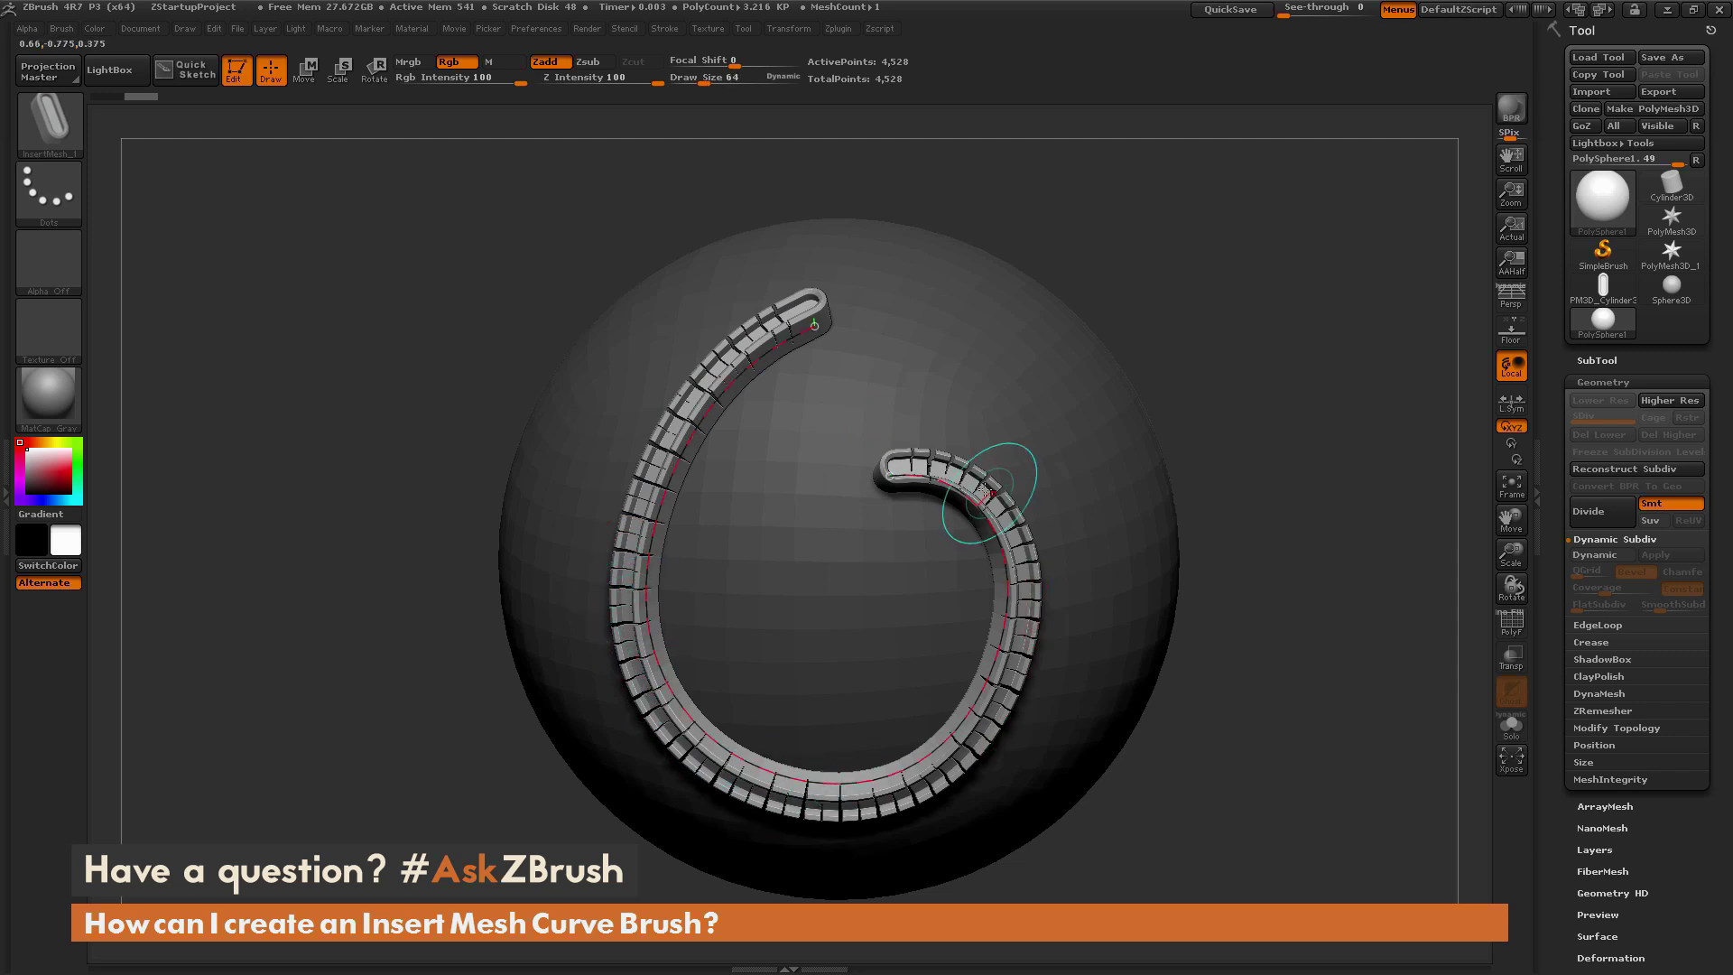
mouse_move(1327, 395)
left_mouse_down()
mouse_move(1241, 410)
mouse_move(1230, 361)
mouse_move(1147, 370)
mouse_move(1210, 371)
left_mouse_up()
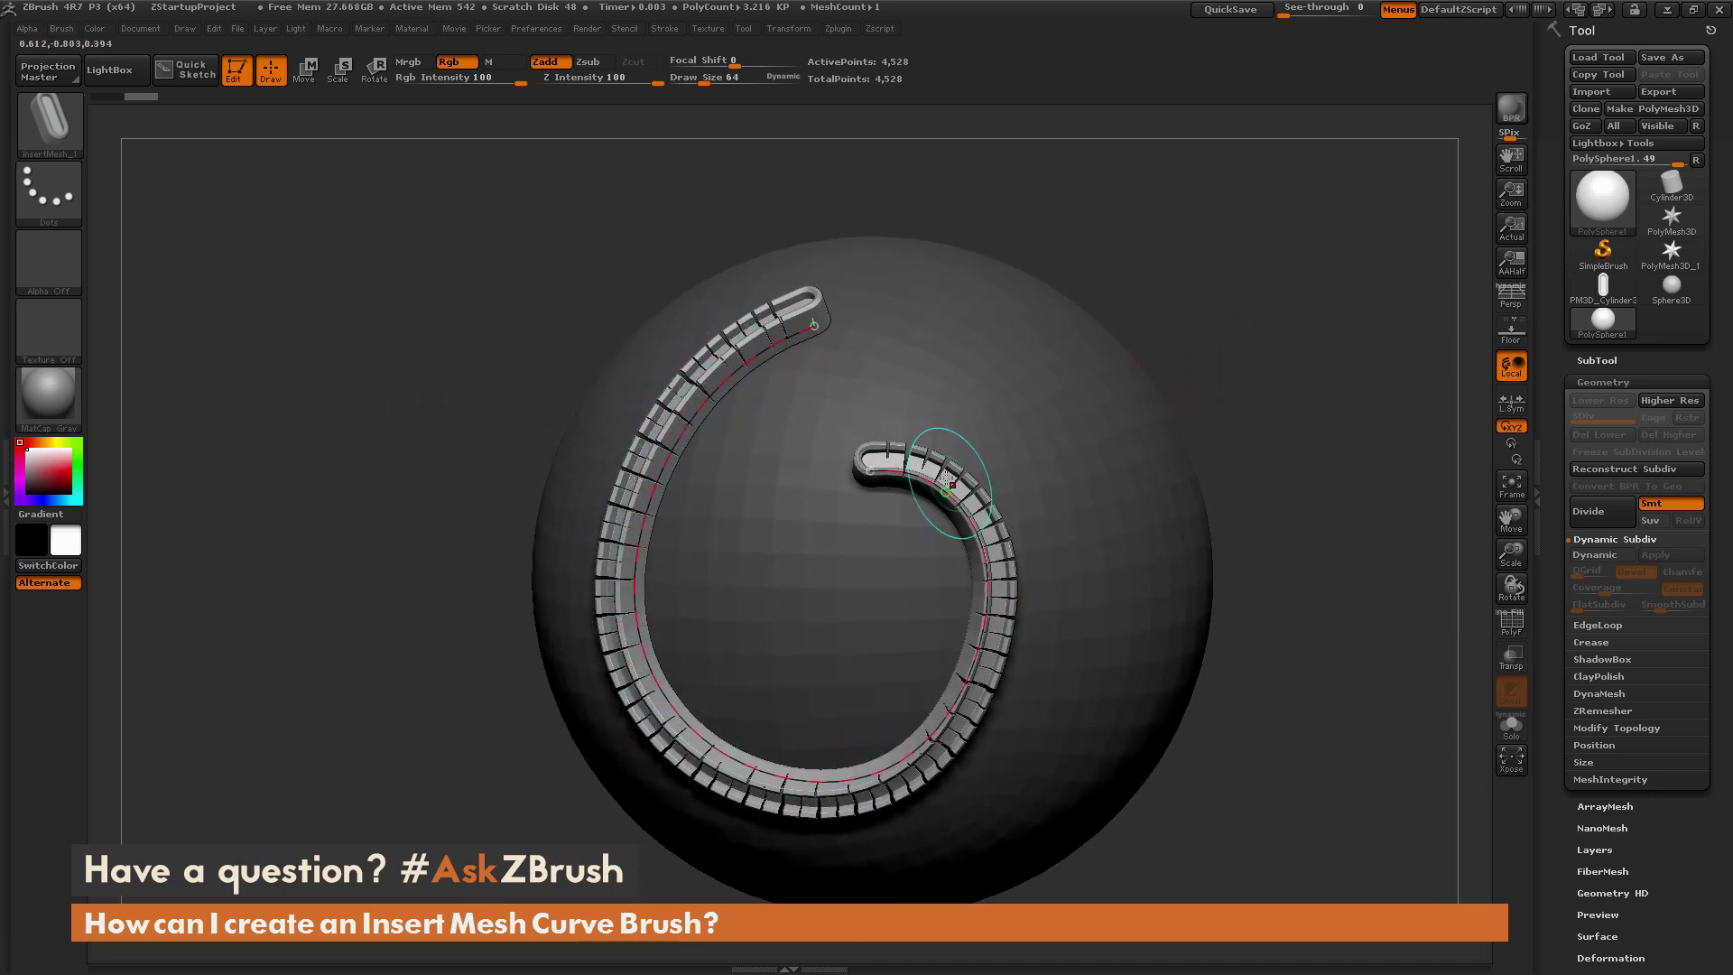
left_click_drag(1227, 387, 1174, 323)
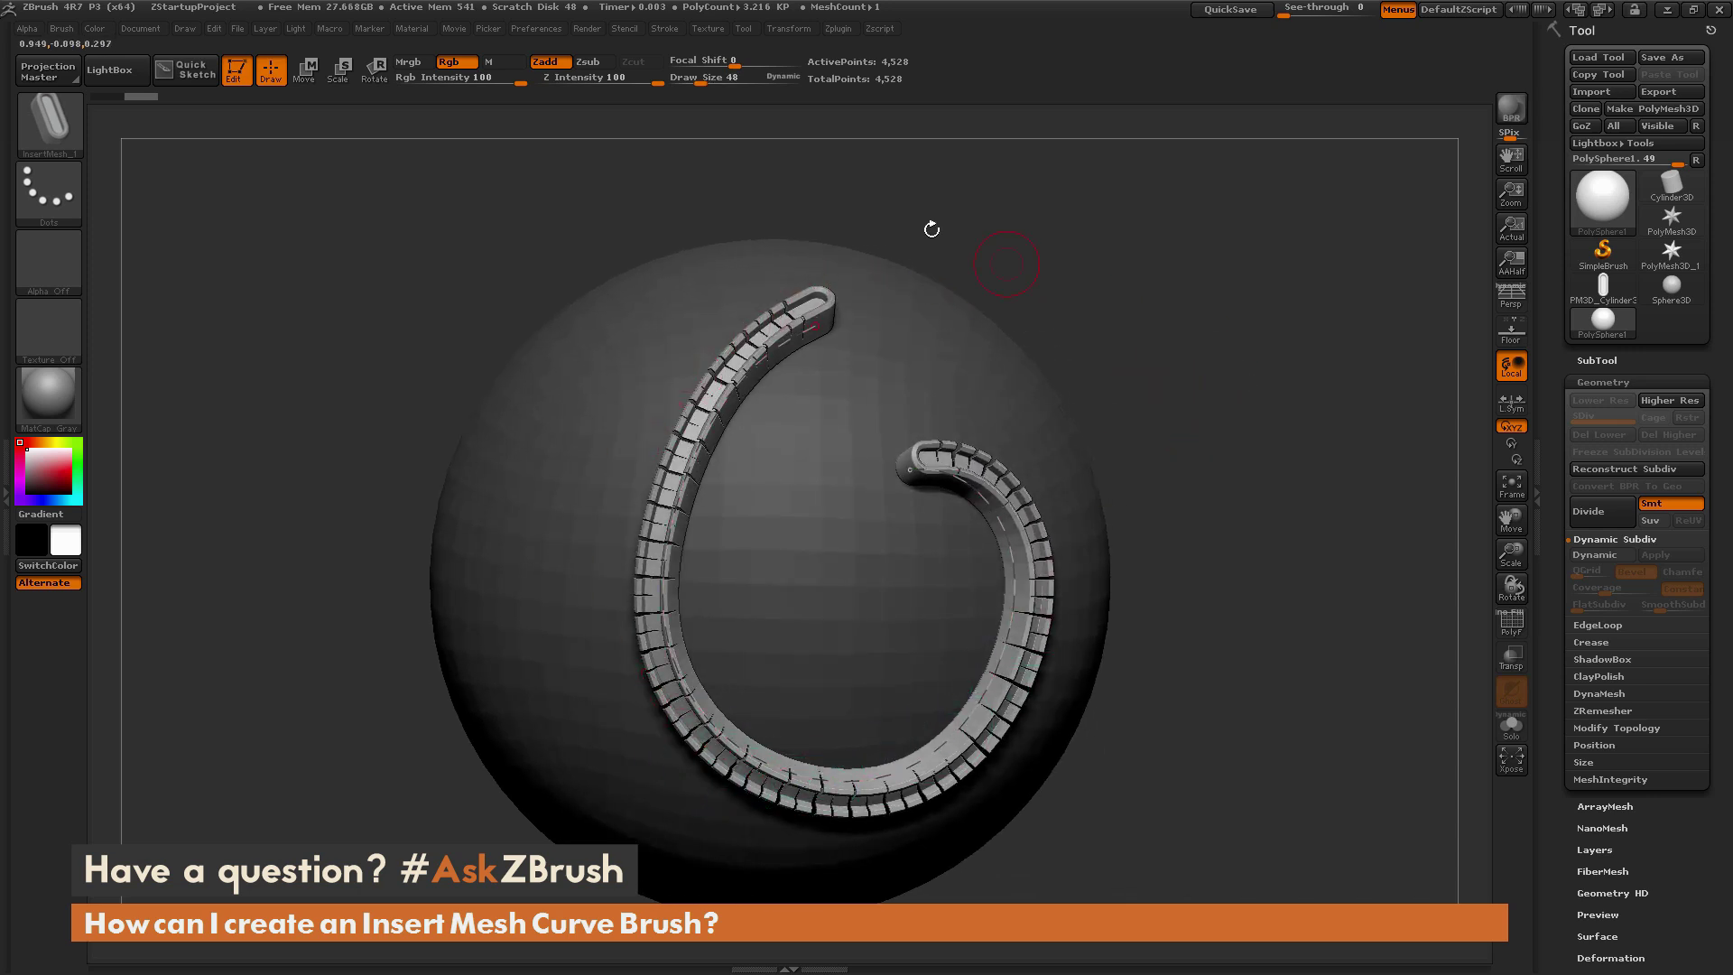
Step: Enable Brush > Modifiers > Weld Points and redraw the curve as one continuous strip
left_click(58, 27)
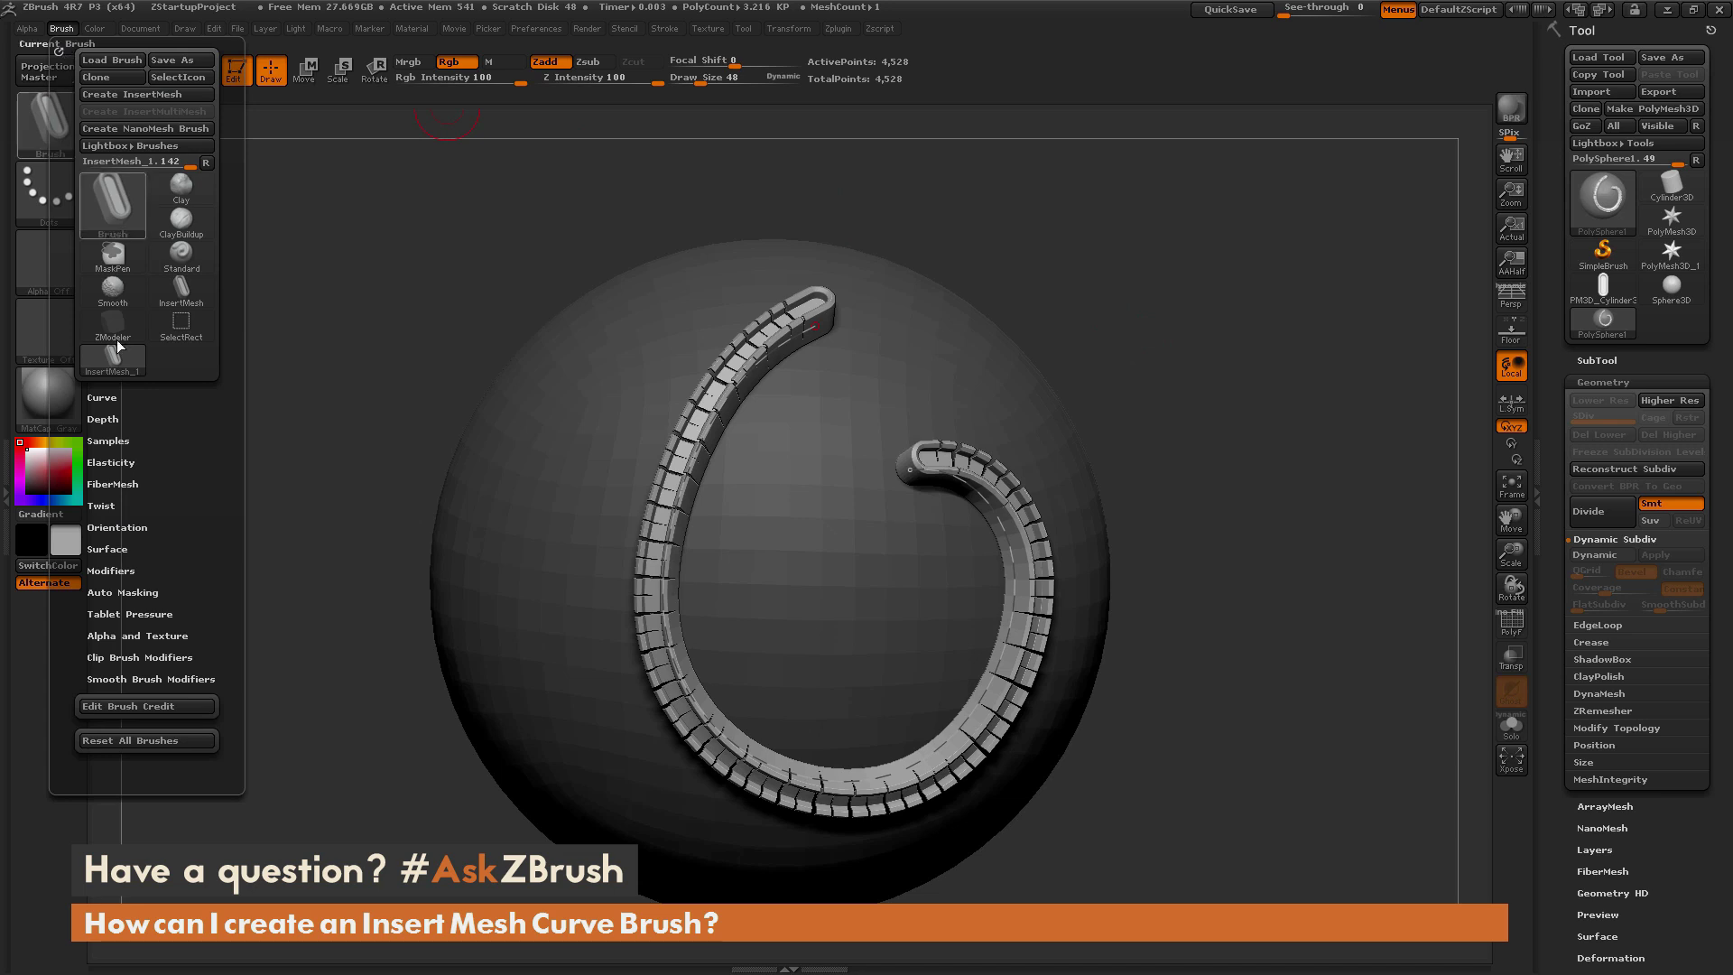
left_click(136, 571)
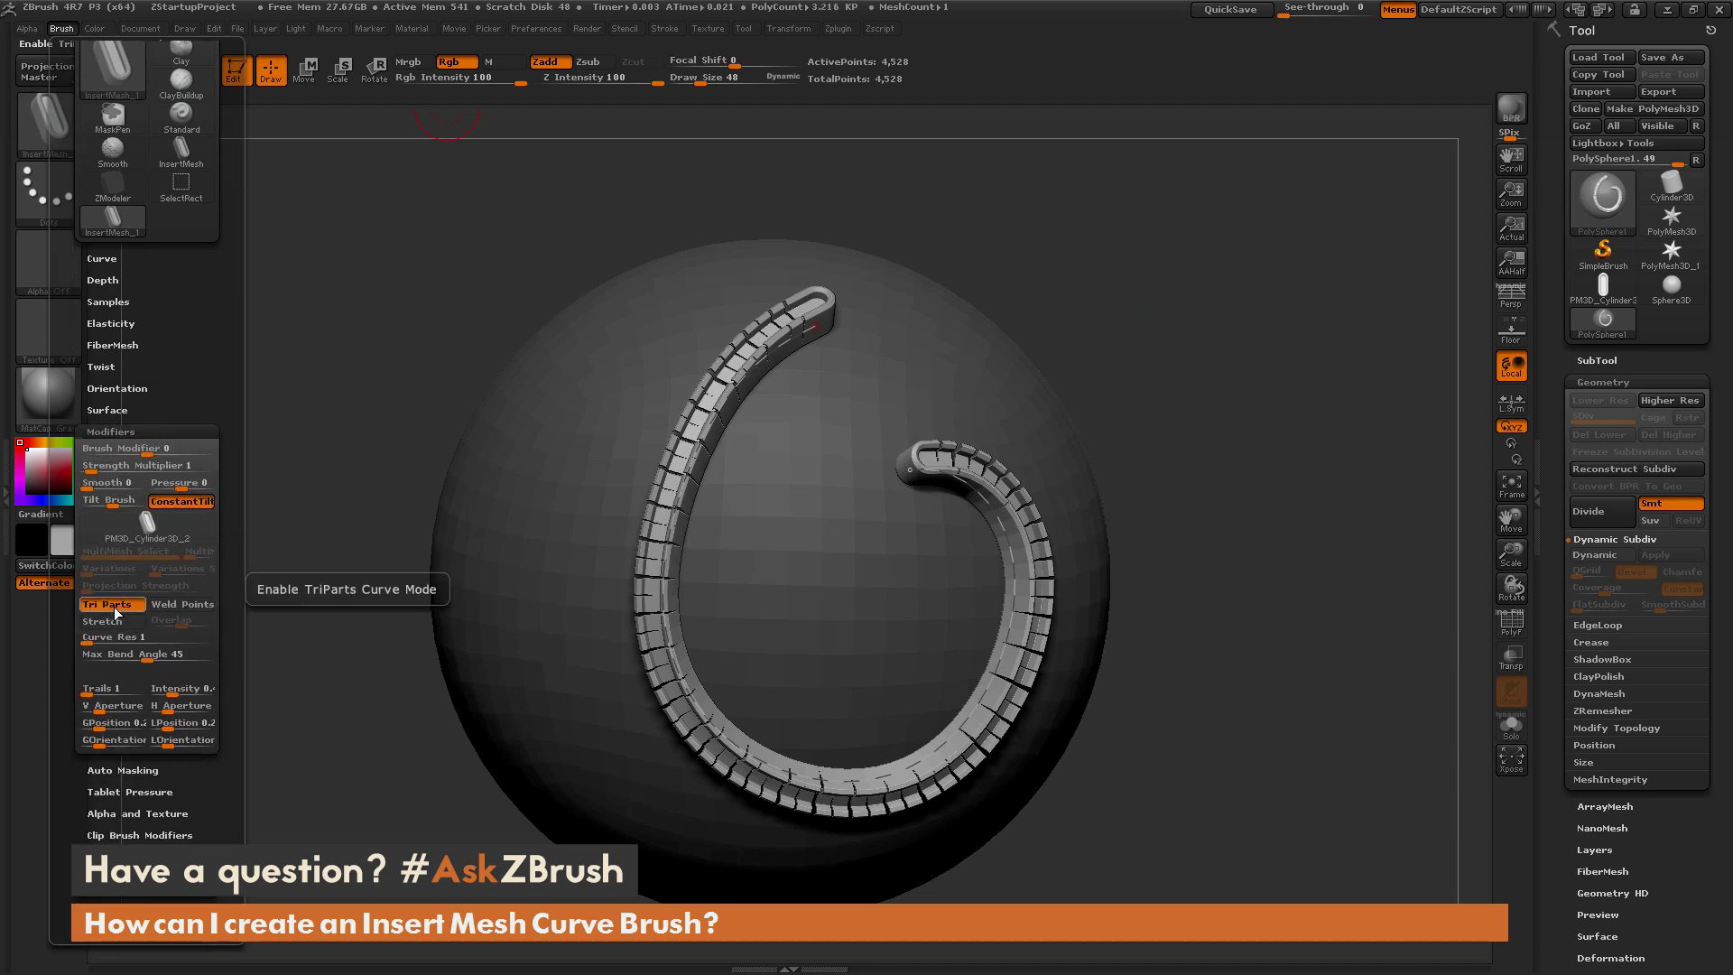
left_click(173, 611)
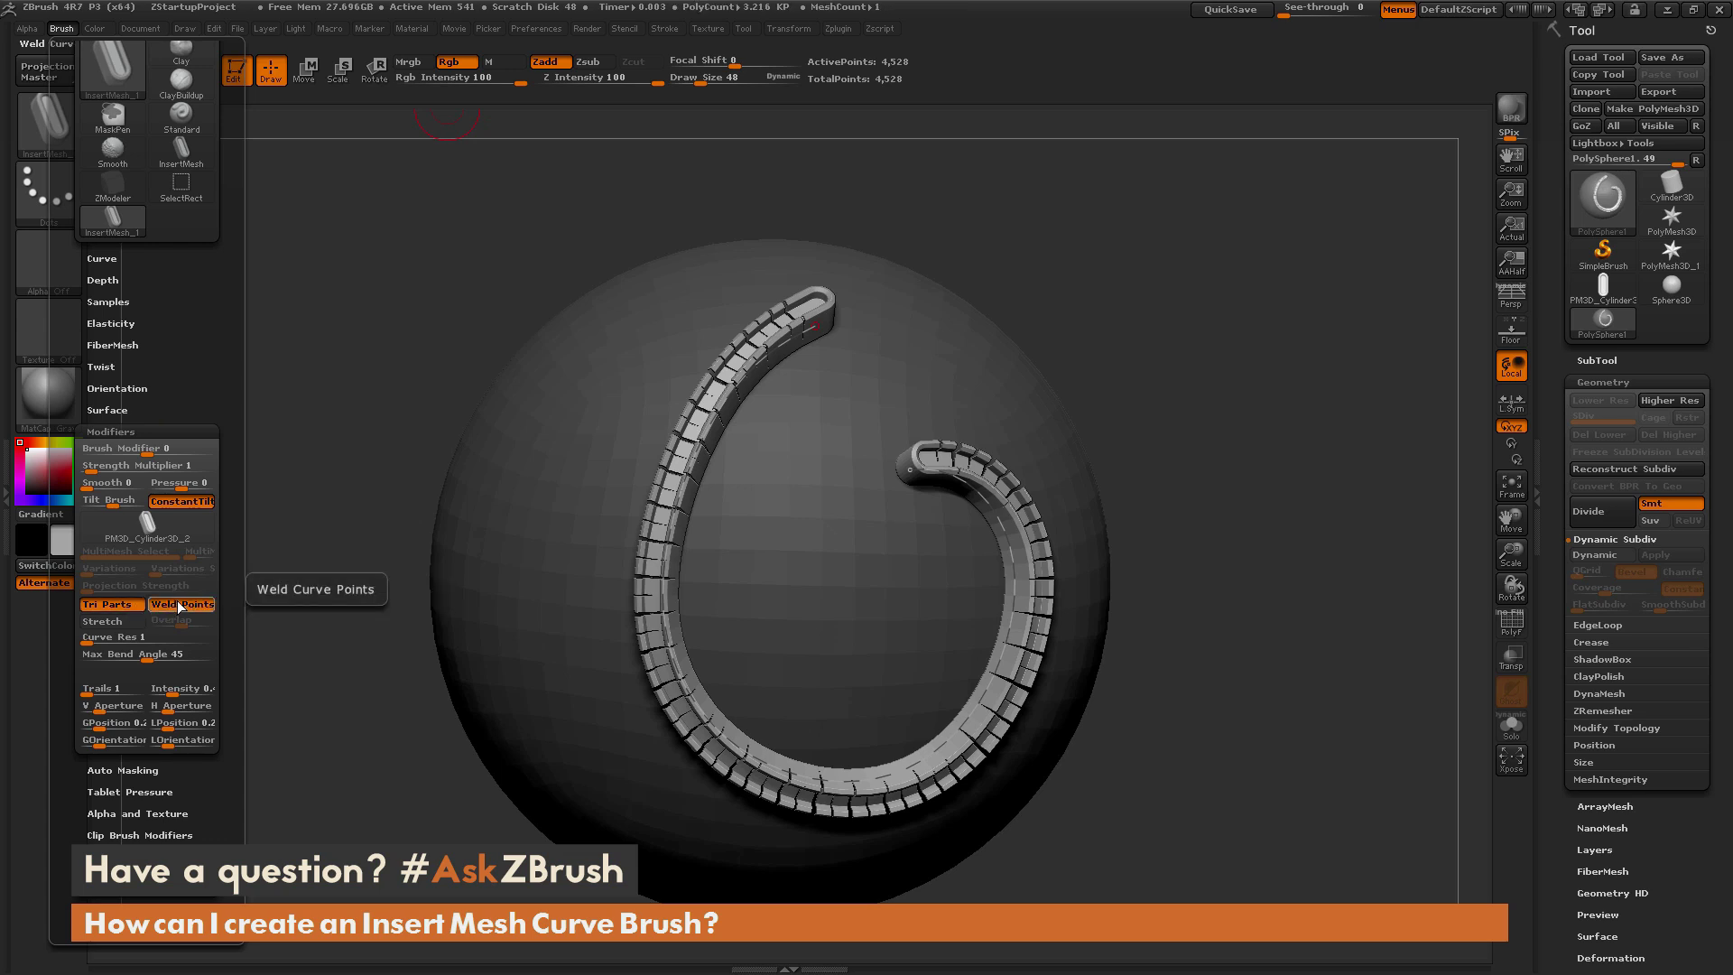
left_click_drag(1271, 404, 1117, 395)
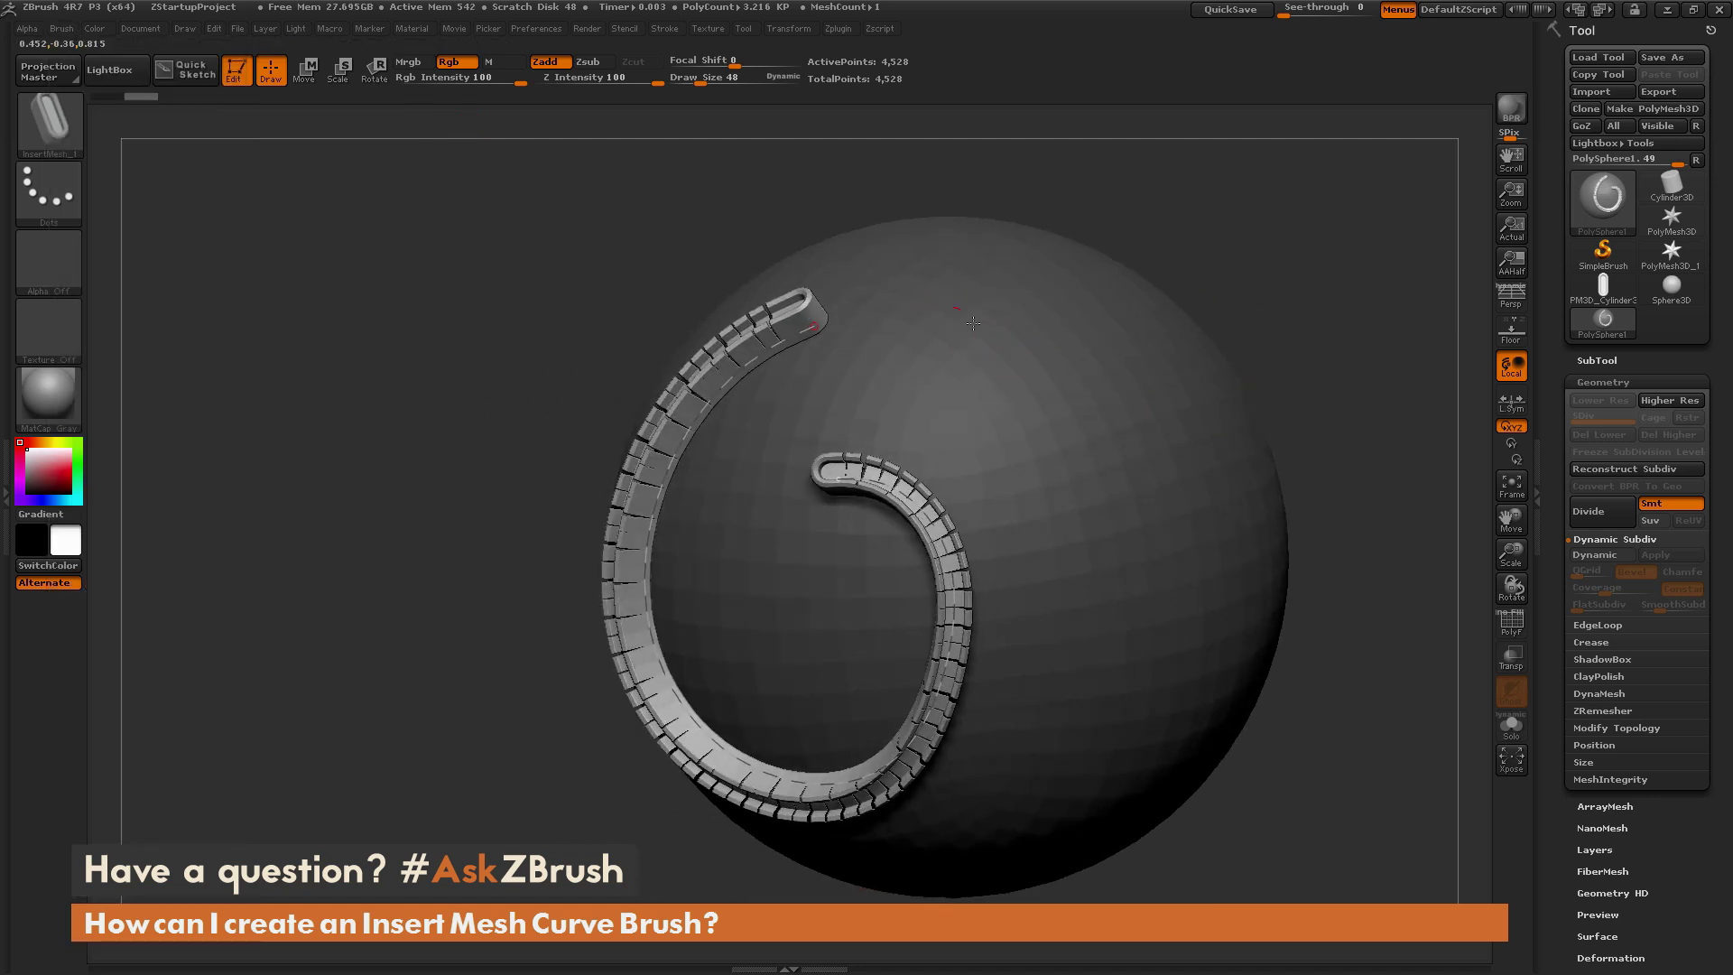
left_click_drag(1074, 719, 1190, 677)
left_click_drag(1350, 501, 1156, 433)
left_click_drag(1254, 266, 1315, 263)
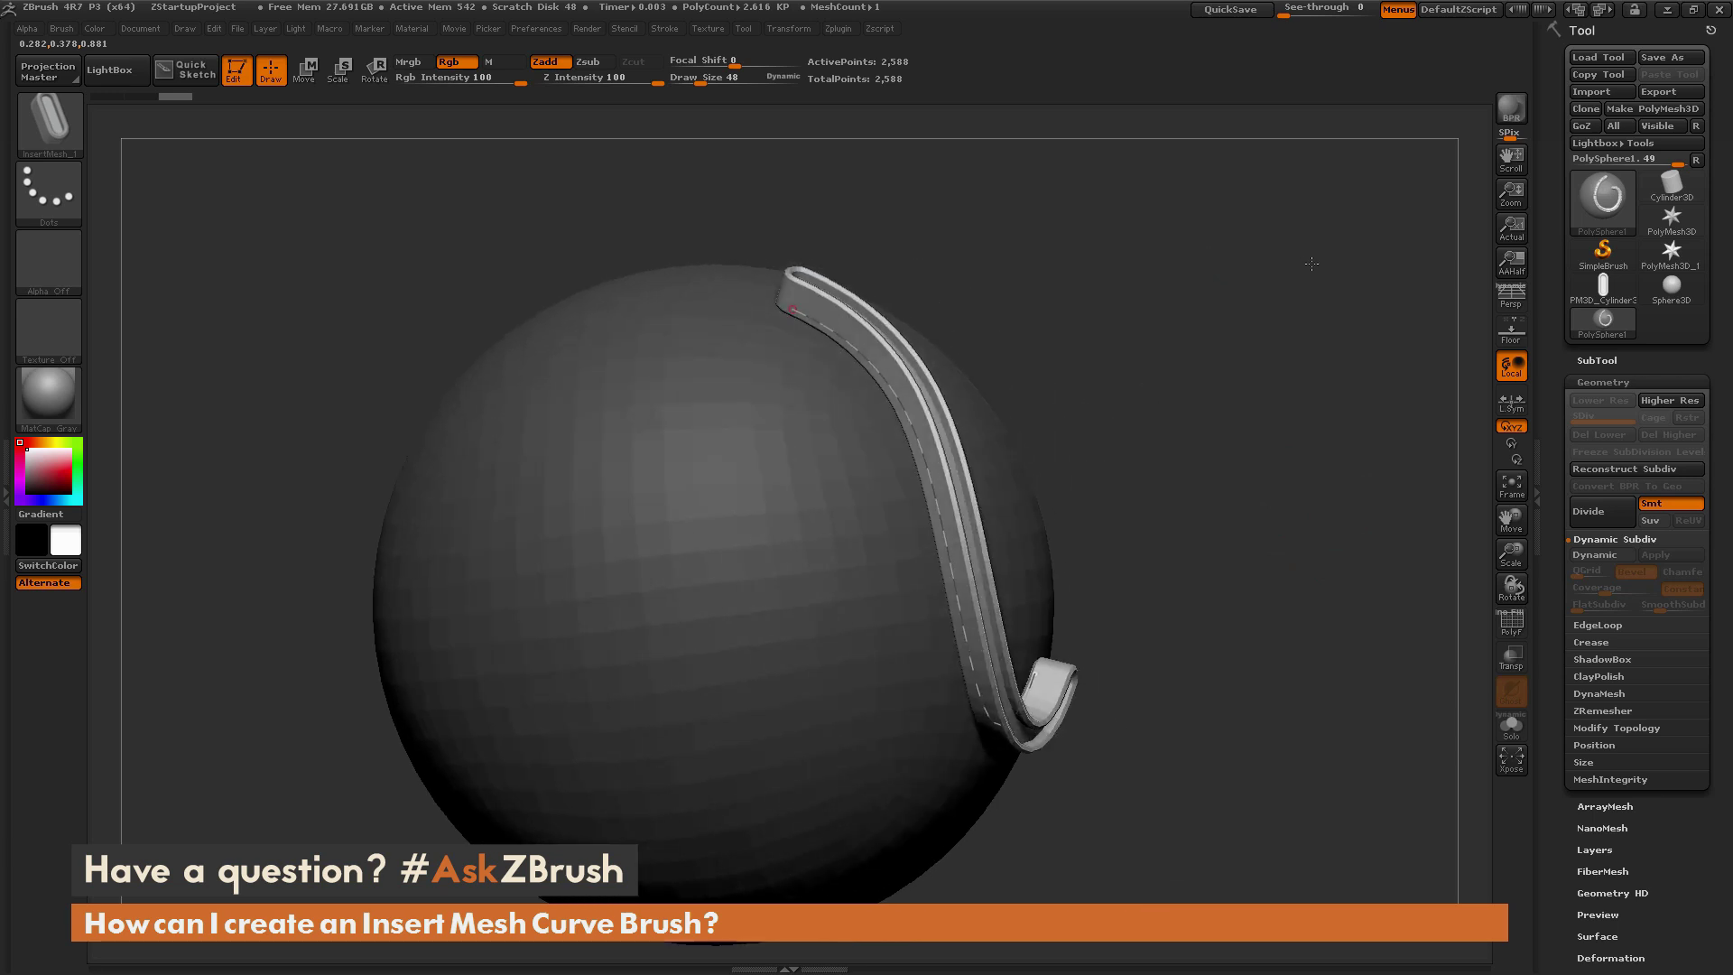
mouse_move(1309, 348)
left_mouse_down()
mouse_move(1289, 380)
mouse_move(1129, 464)
left_mouse_up()
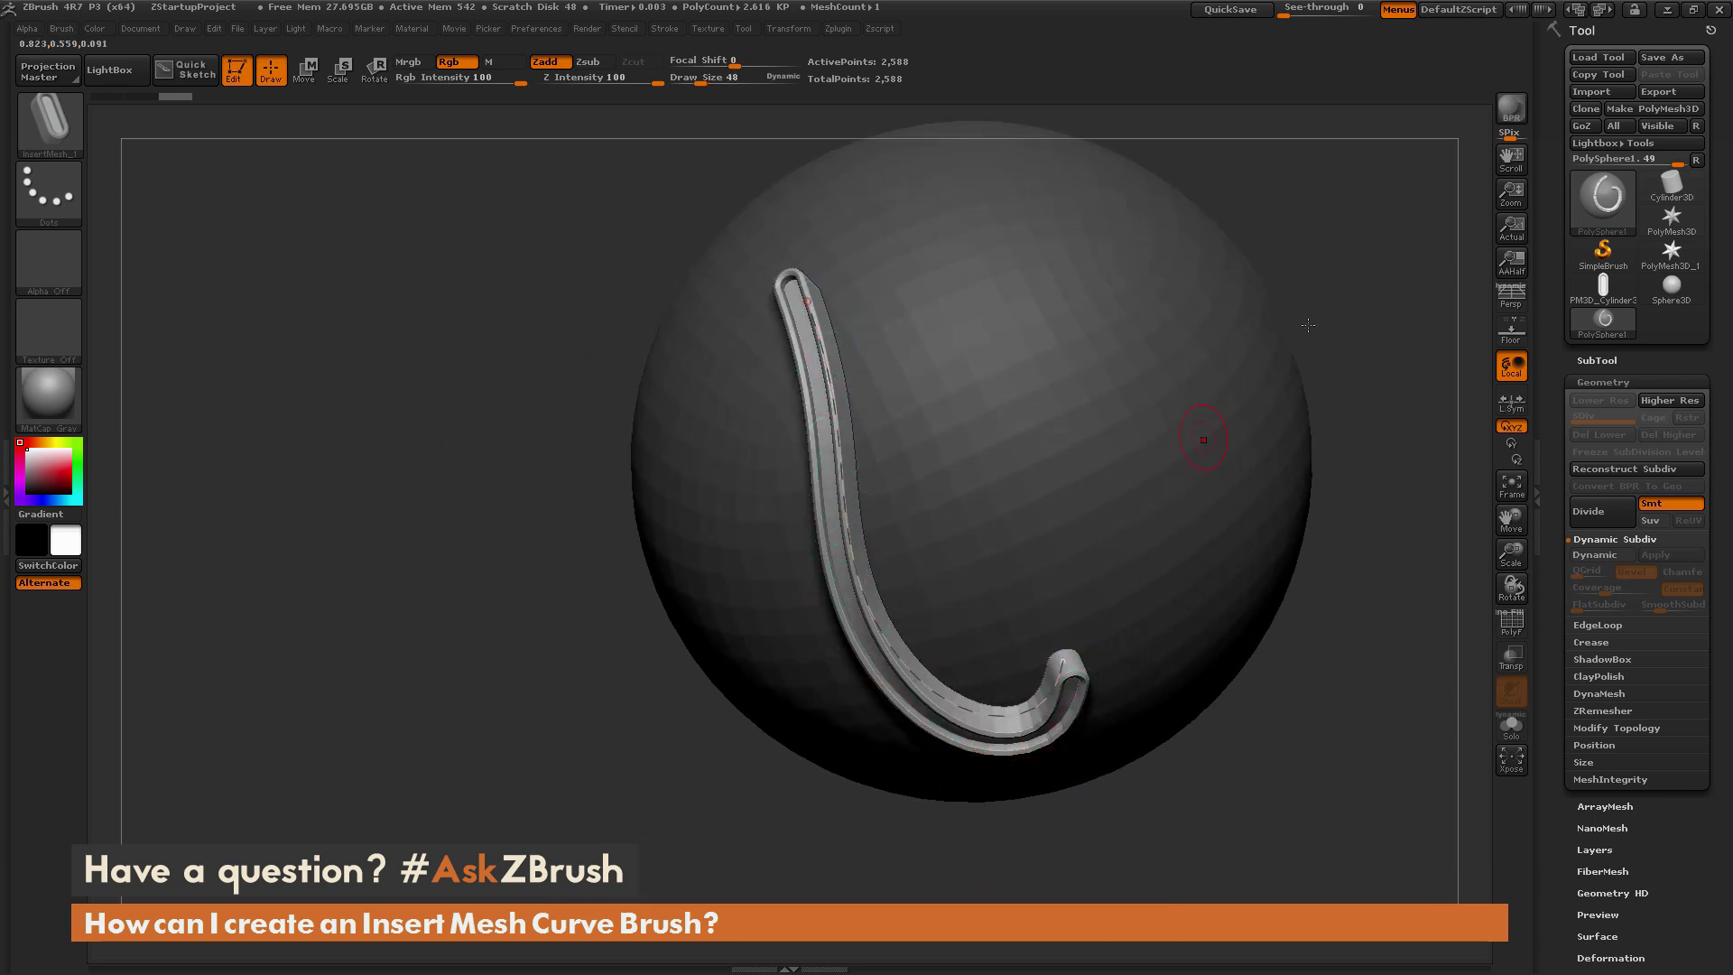
left_click_drag(1354, 266, 1328, 293)
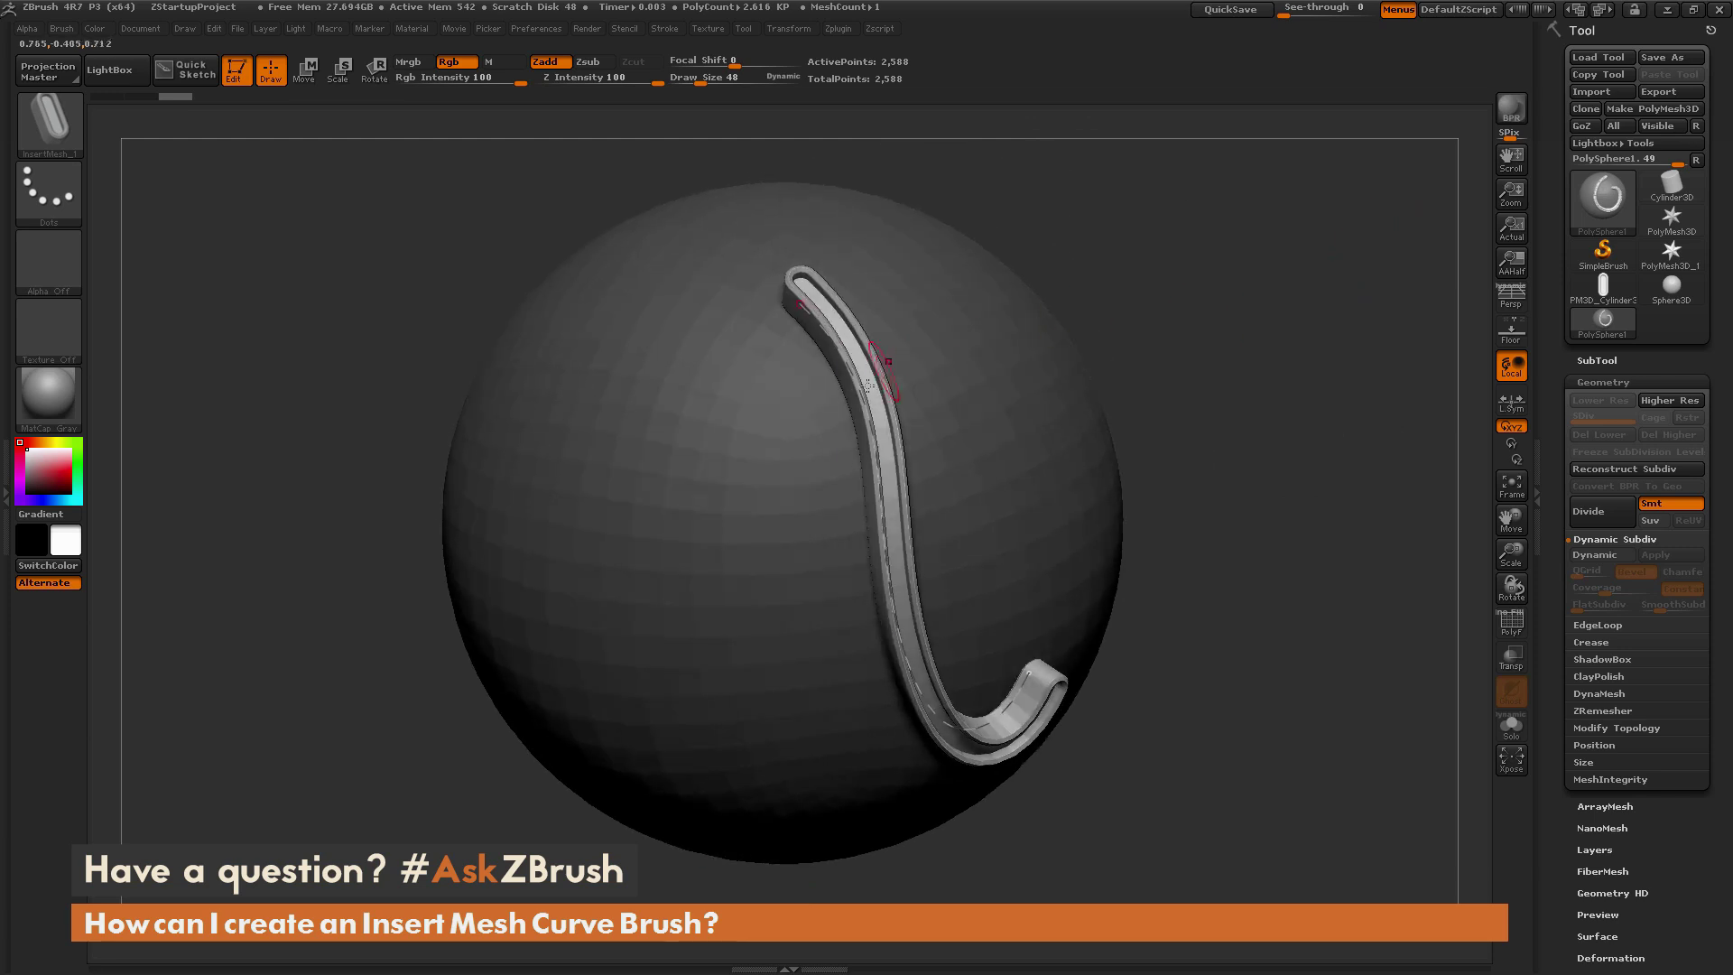
Step: Raise Draw Size to 95 and draw a wider hook-shaped strip over the sphere
key("space")
left_click_drag(1157, 320, 1169, 321)
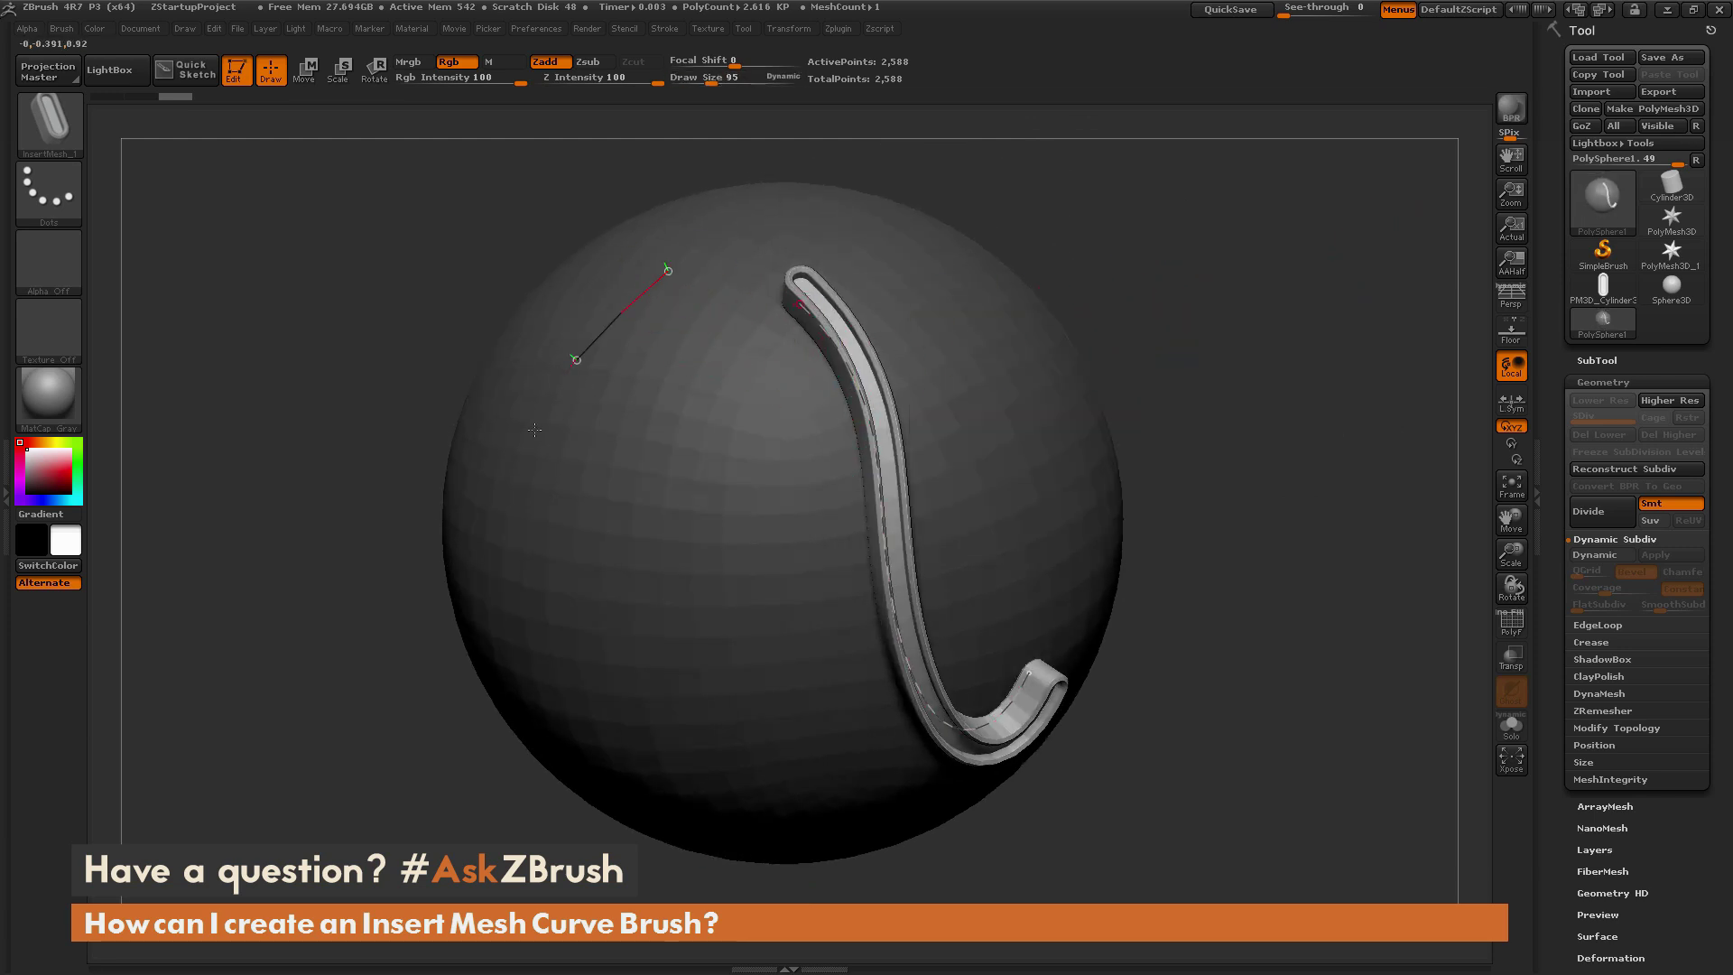
left_click_drag(713, 602, 691, 516)
mouse_move(1280, 308)
left_mouse_down()
mouse_move(1335, 315)
mouse_move(1254, 333)
mouse_move(1038, 293)
left_mouse_up()
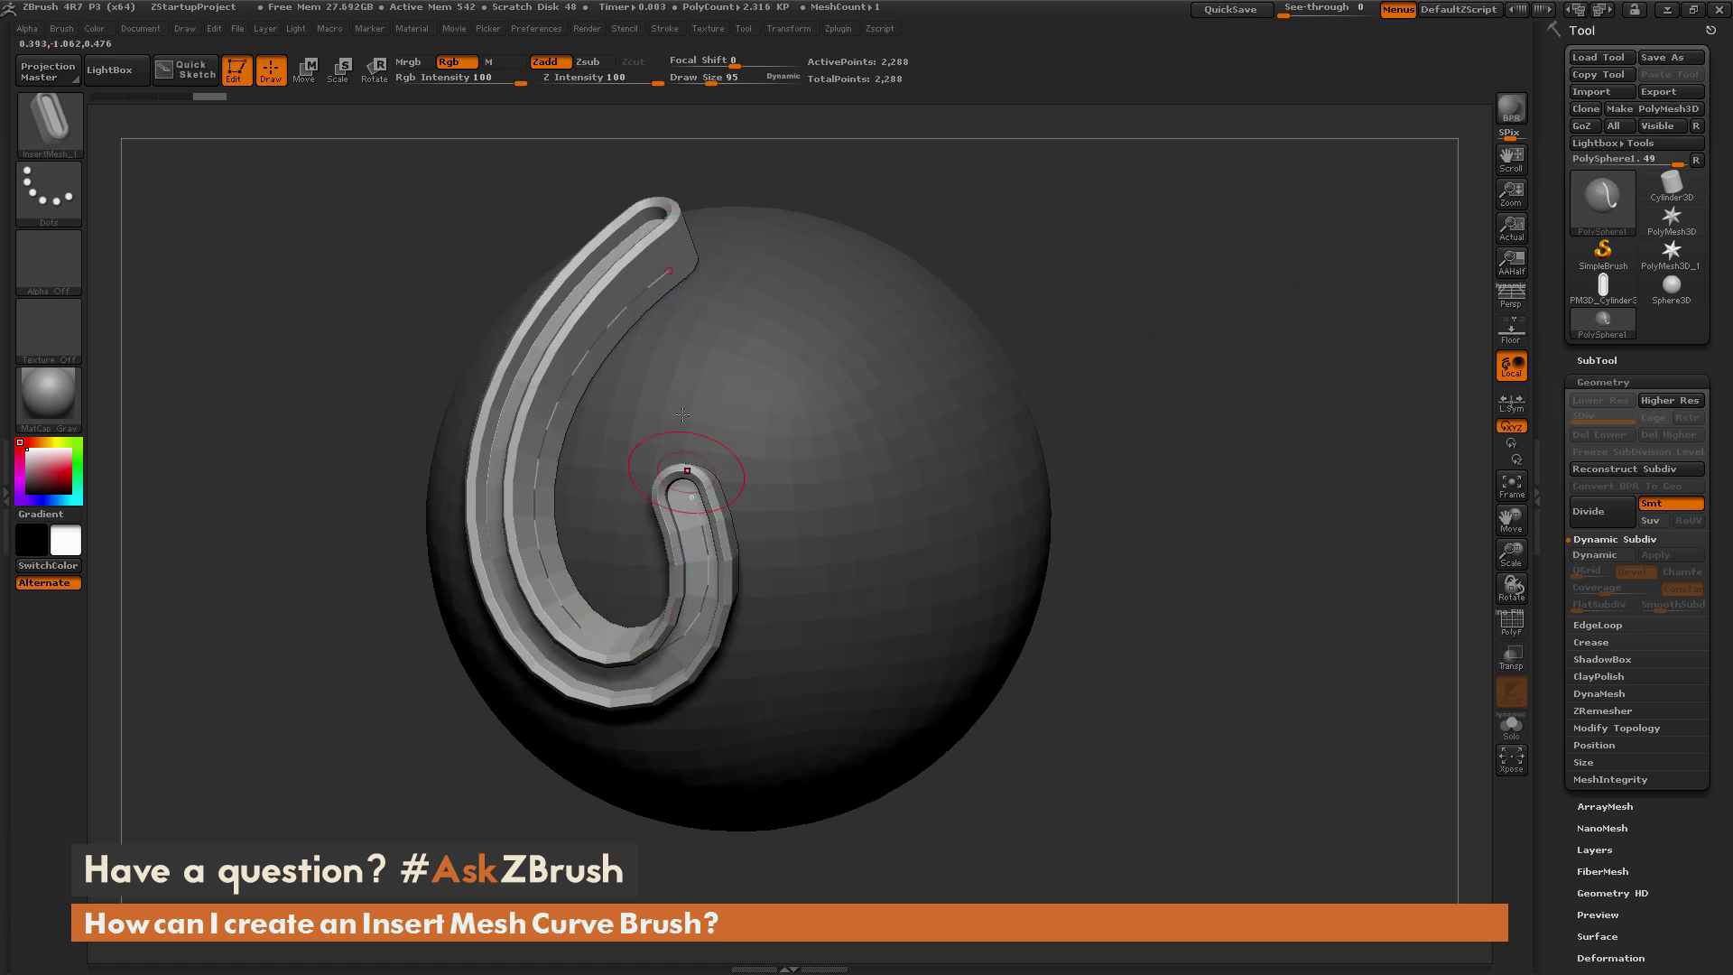
left_click_drag(1145, 233, 1123, 268)
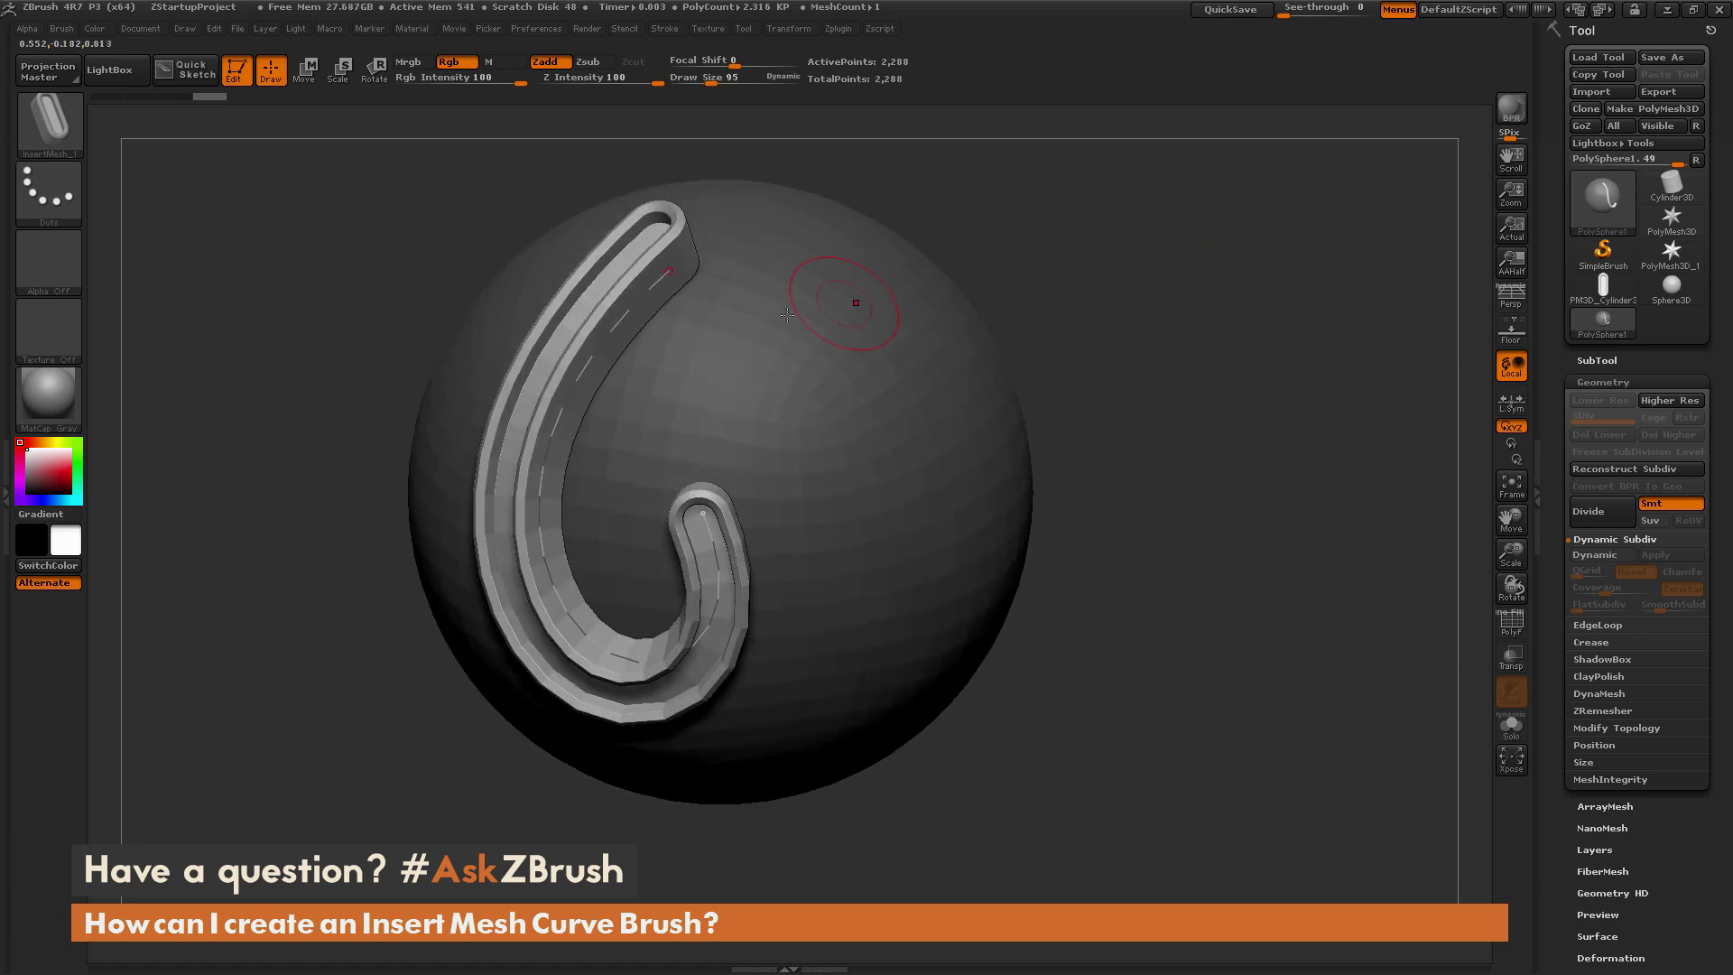
Step: Enable Imbed under Brush > Depth, draw a hook-shaped curve, and lower Draw Size to 54
left_click(61, 28)
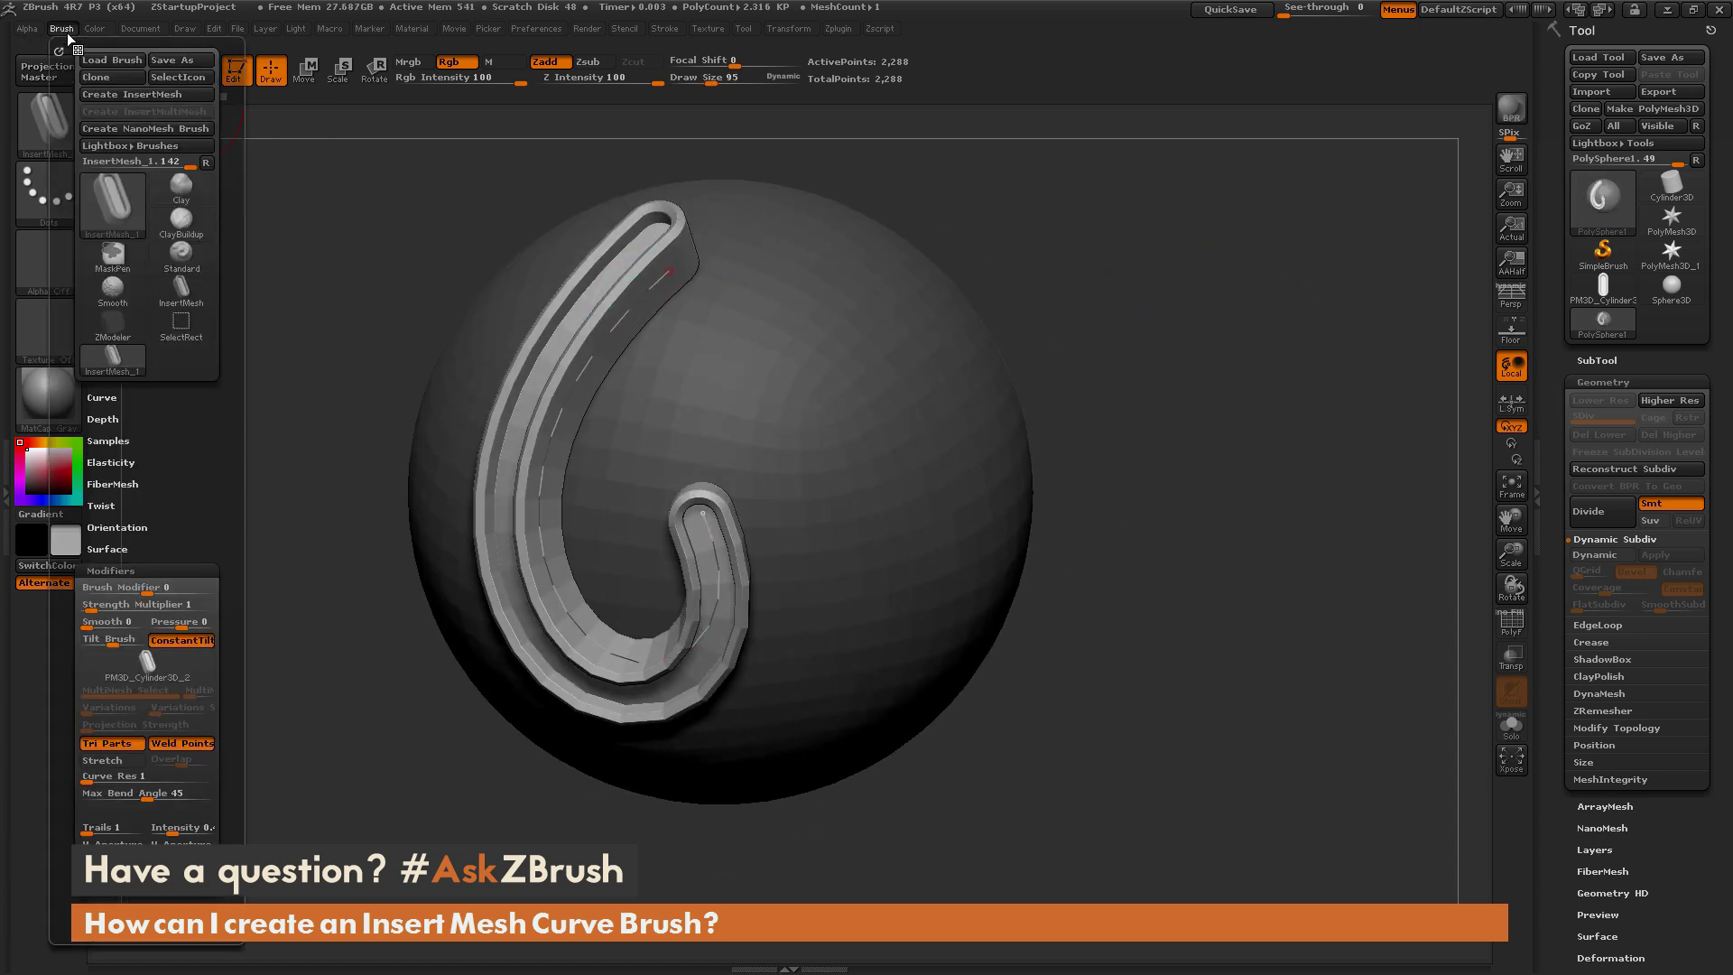
left_click(147, 418)
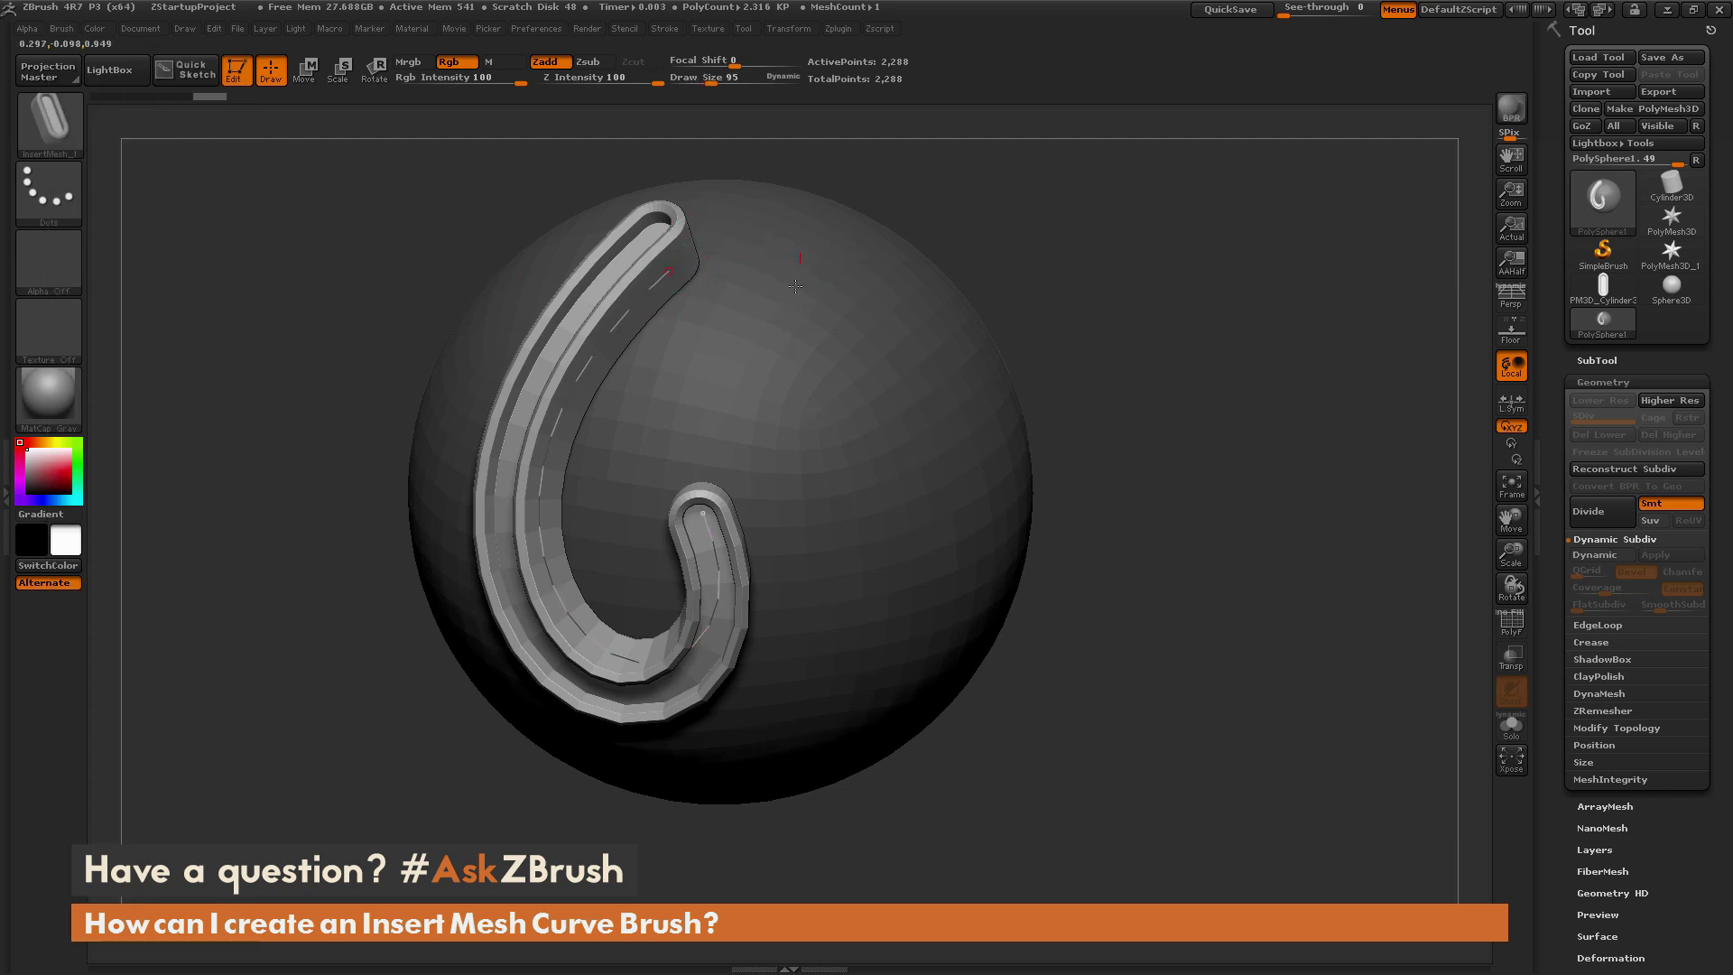
left_click_drag(925, 627, 937, 460)
mouse_move(1289, 393)
left_mouse_down()
mouse_move(1234, 387)
mouse_move(1252, 410)
mouse_move(1268, 416)
mouse_move(1276, 360)
mouse_move(1246, 373)
left_mouse_up()
key("space")
Step: Draw several 6-shaped and curl curves on the sphere, commit them as tubes, and clear the mask
left_click_drag(628, 684, 634, 502)
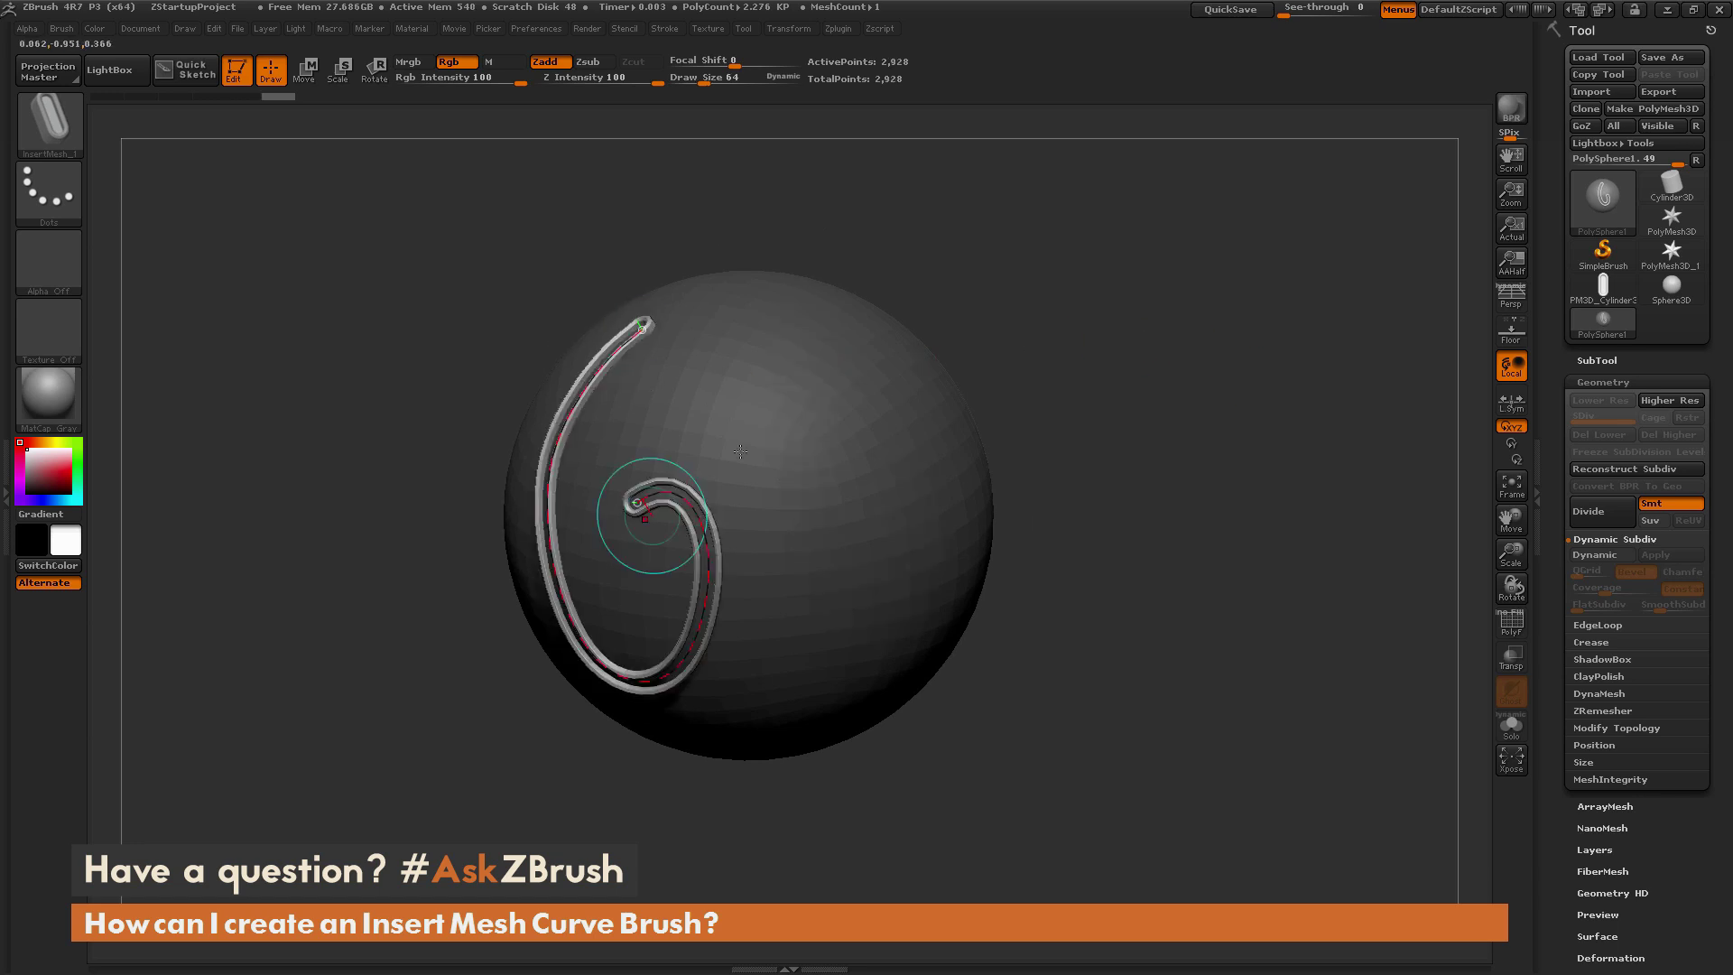
mouse_move(1122, 324)
left_mouse_down()
mouse_move(1162, 328)
mouse_move(1117, 338)
left_mouse_up()
left_click_drag(941, 460, 943, 457)
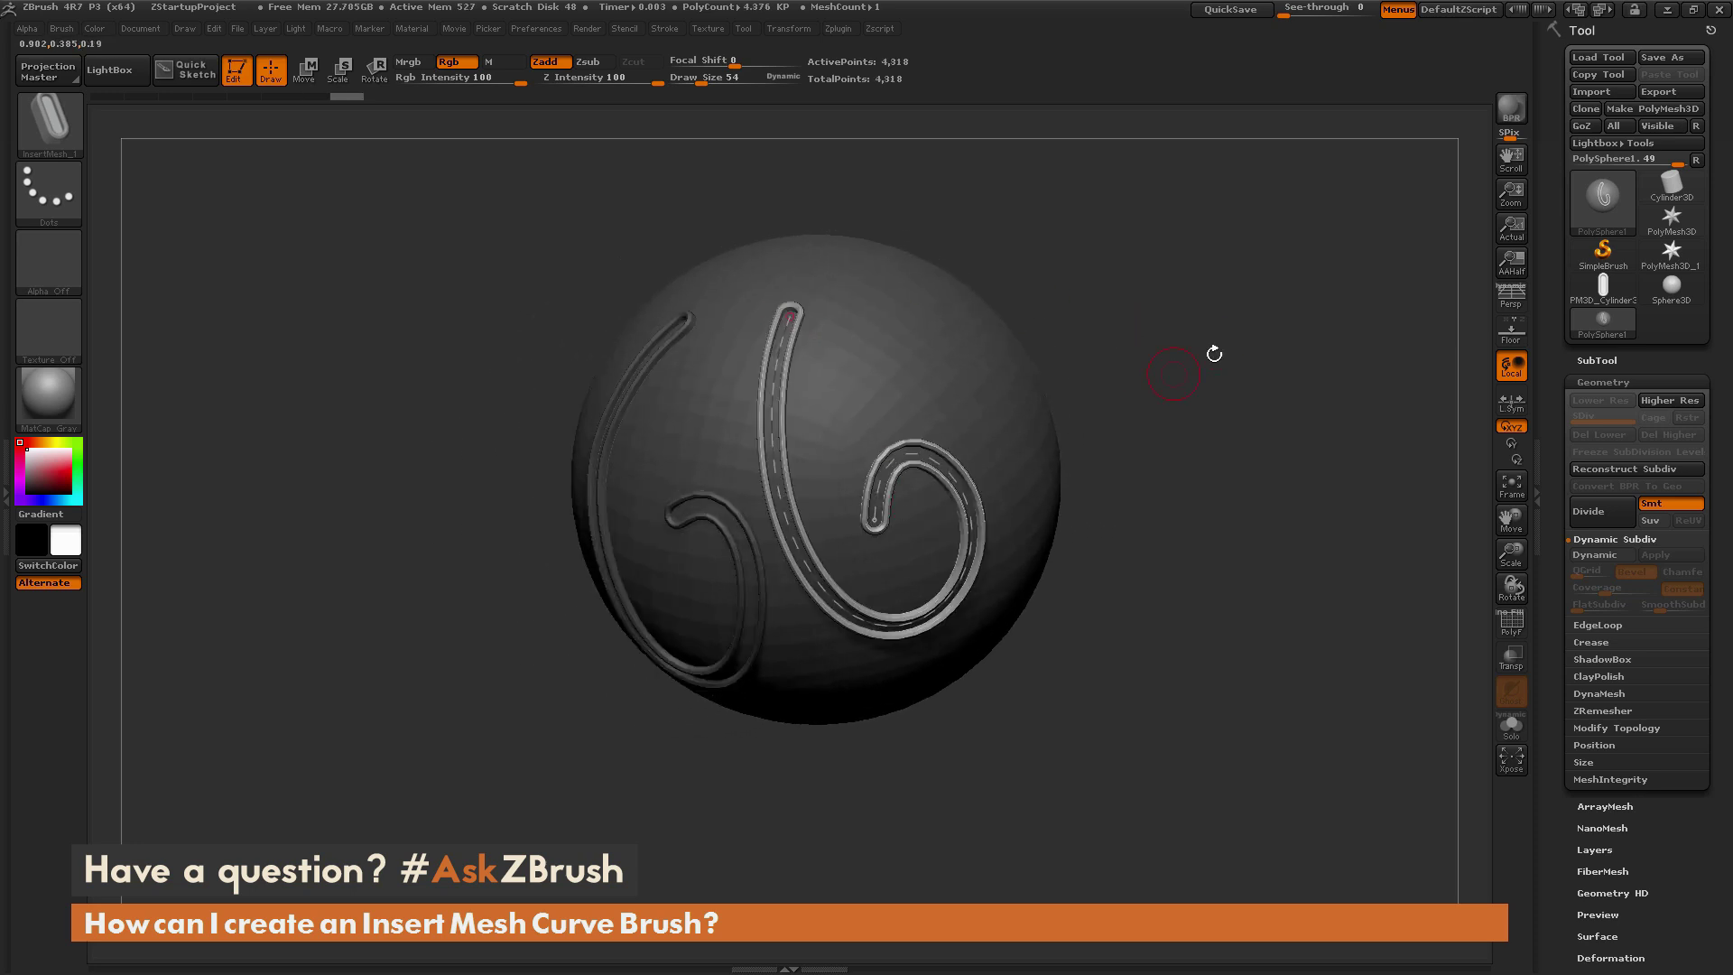
left_click_drag(1210, 355, 1118, 352)
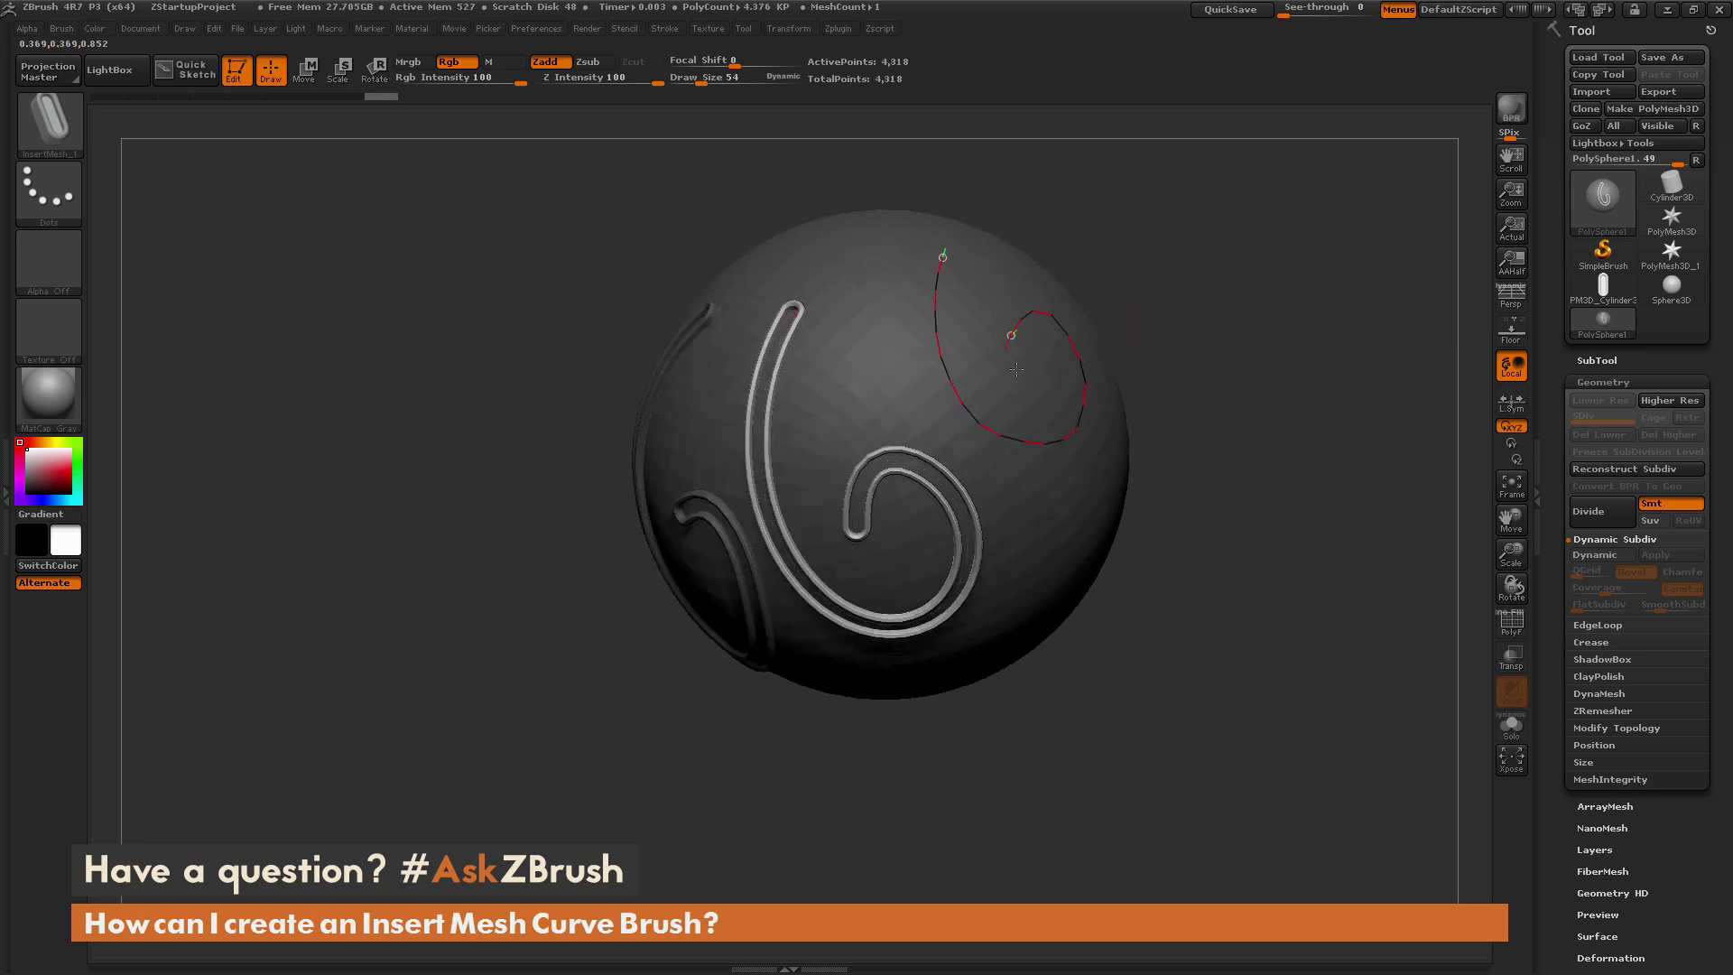
left_click_drag(1016, 369, 1008, 373)
left_click_drag(1206, 317, 1167, 305)
left_click_drag(1263, 349, 1015, 440)
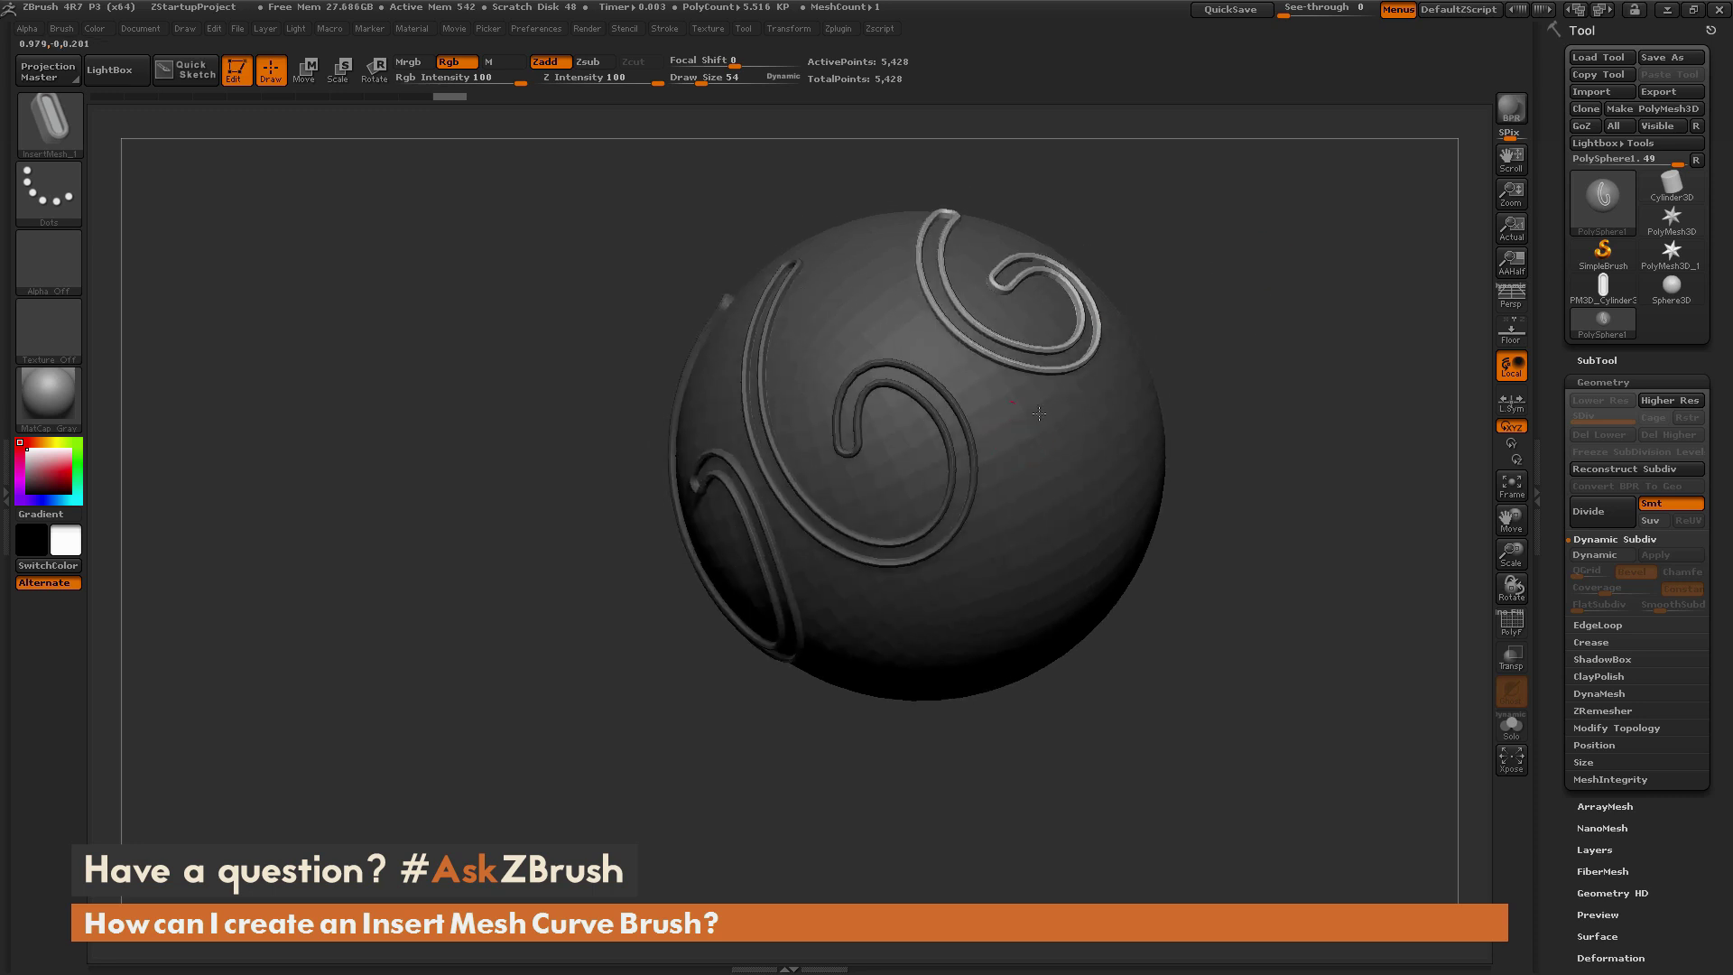
left_click(1080, 524)
mouse_move(1285, 453)
left_mouse_down()
mouse_move(1254, 418)
mouse_move(1194, 424)
mouse_move(1237, 491)
mouse_move(1305, 398)
mouse_move(1274, 383)
mouse_move(1316, 439)
mouse_move(1053, 387)
left_mouse_up()
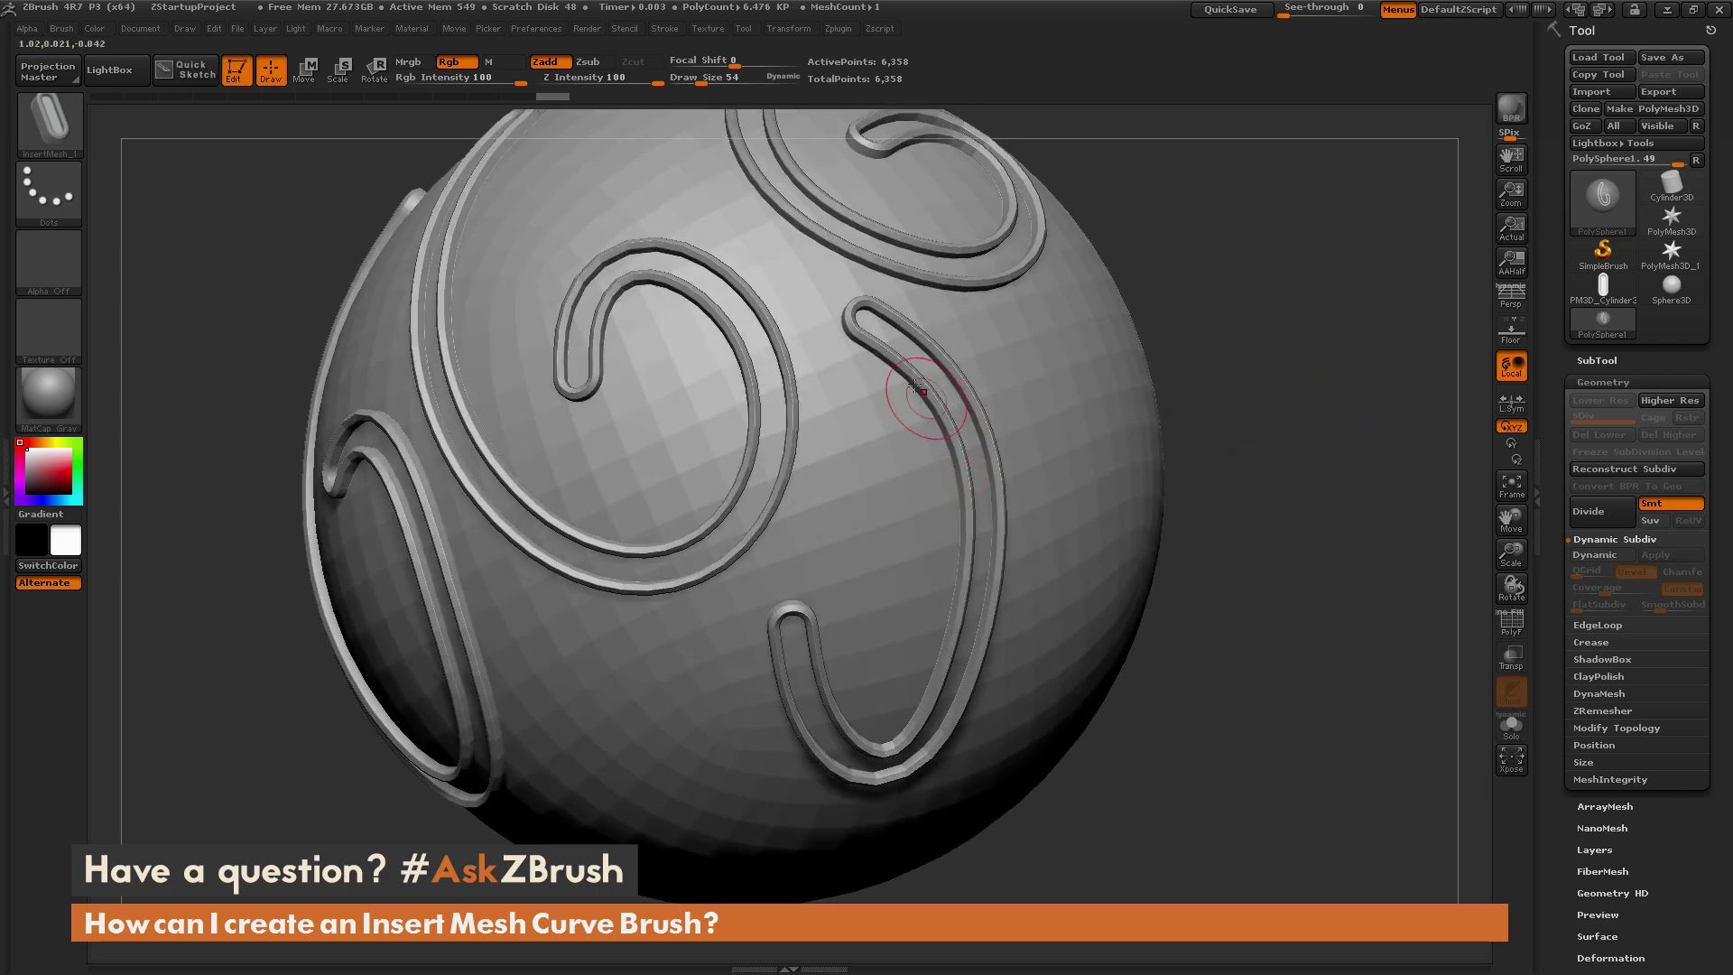
Step: Check polygroups with PolyF, then turn on Dynamic Subdiv and review the smoothed sphere from all sides
left_click_drag(1290, 438, 1315, 376)
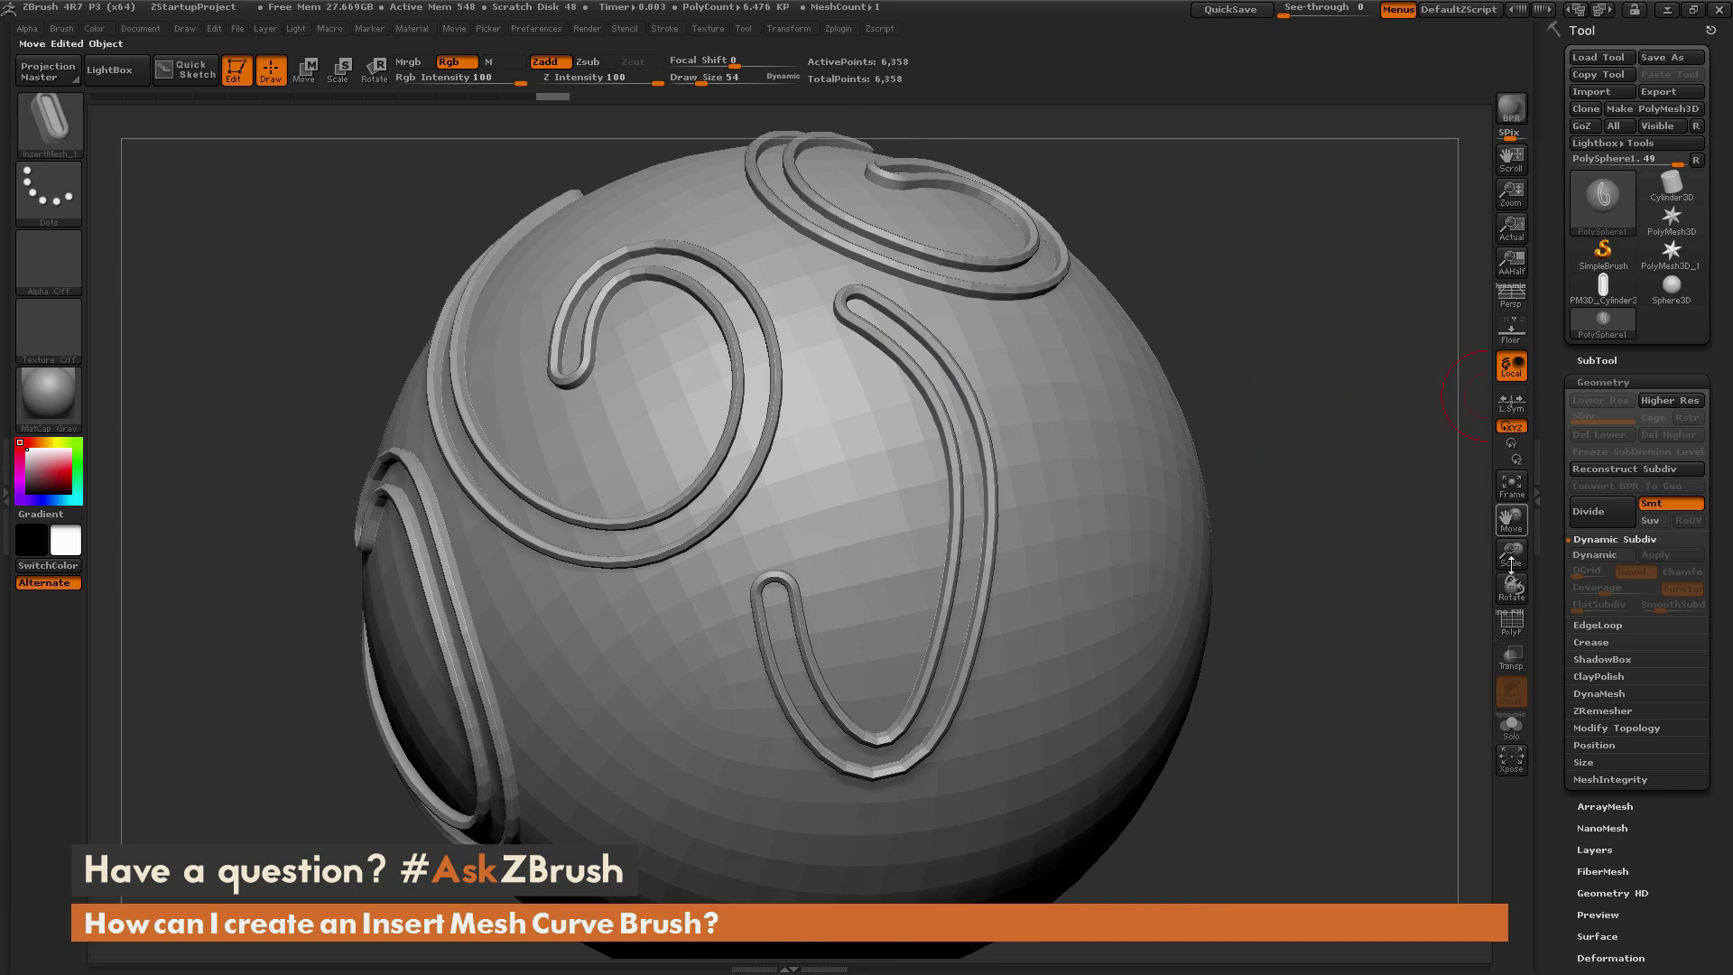
left_click(1517, 632)
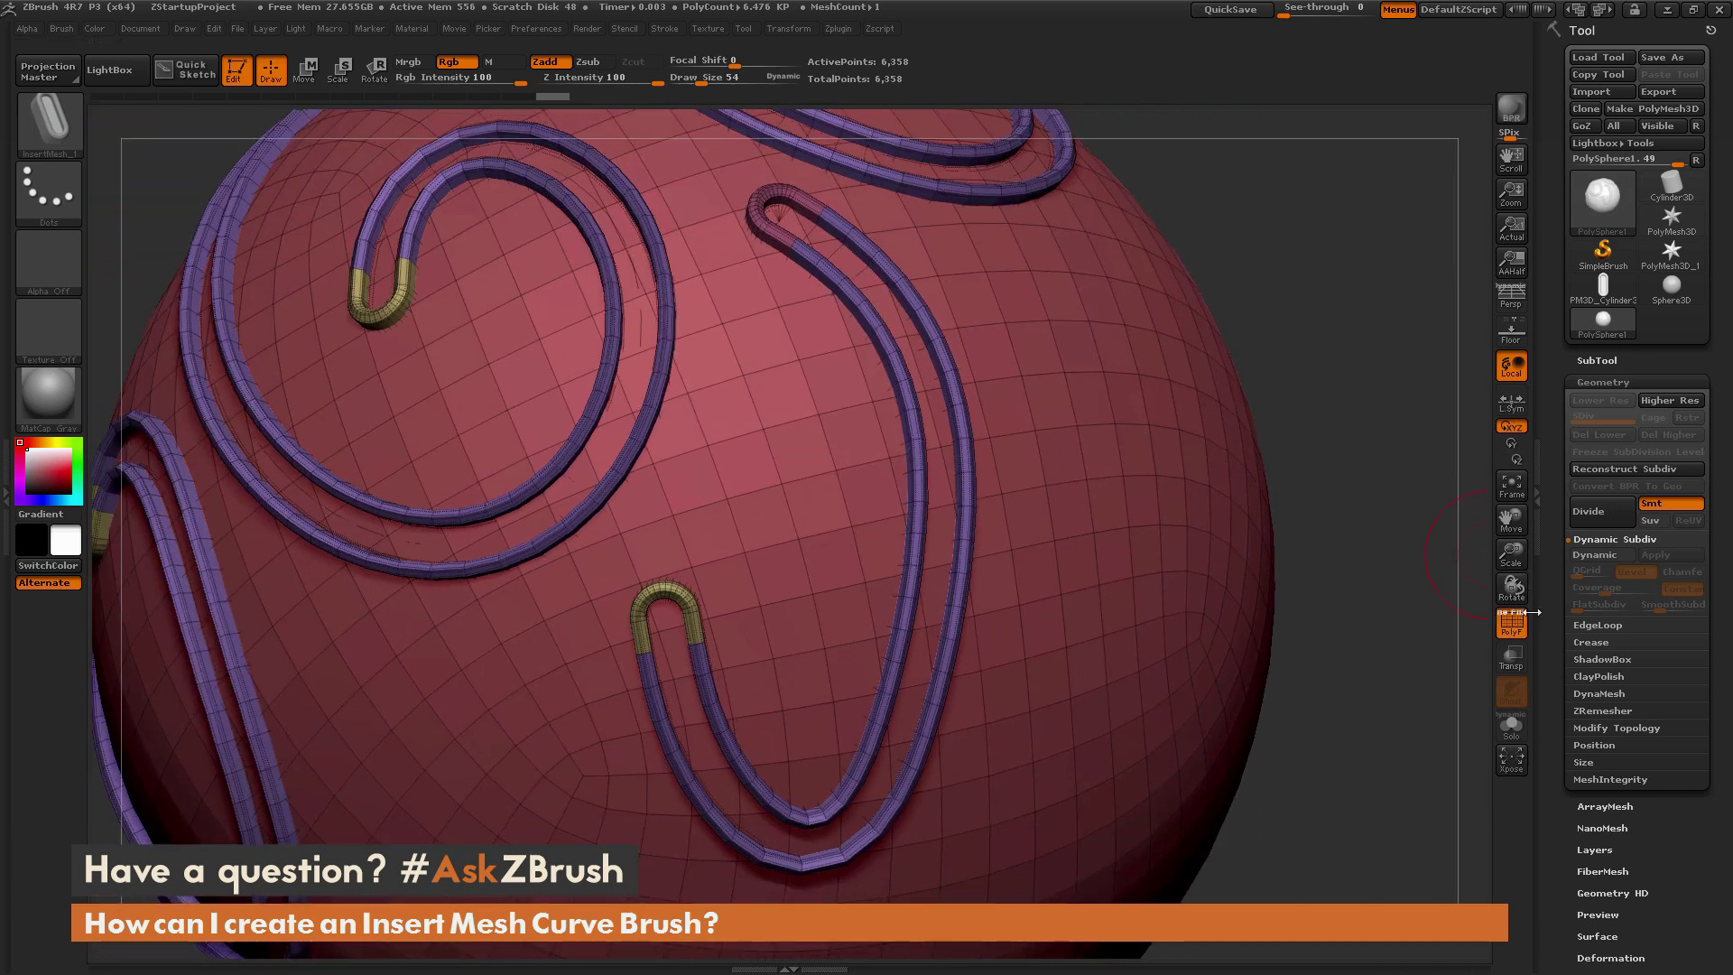
left_click(1532, 618)
left_click(1594, 555)
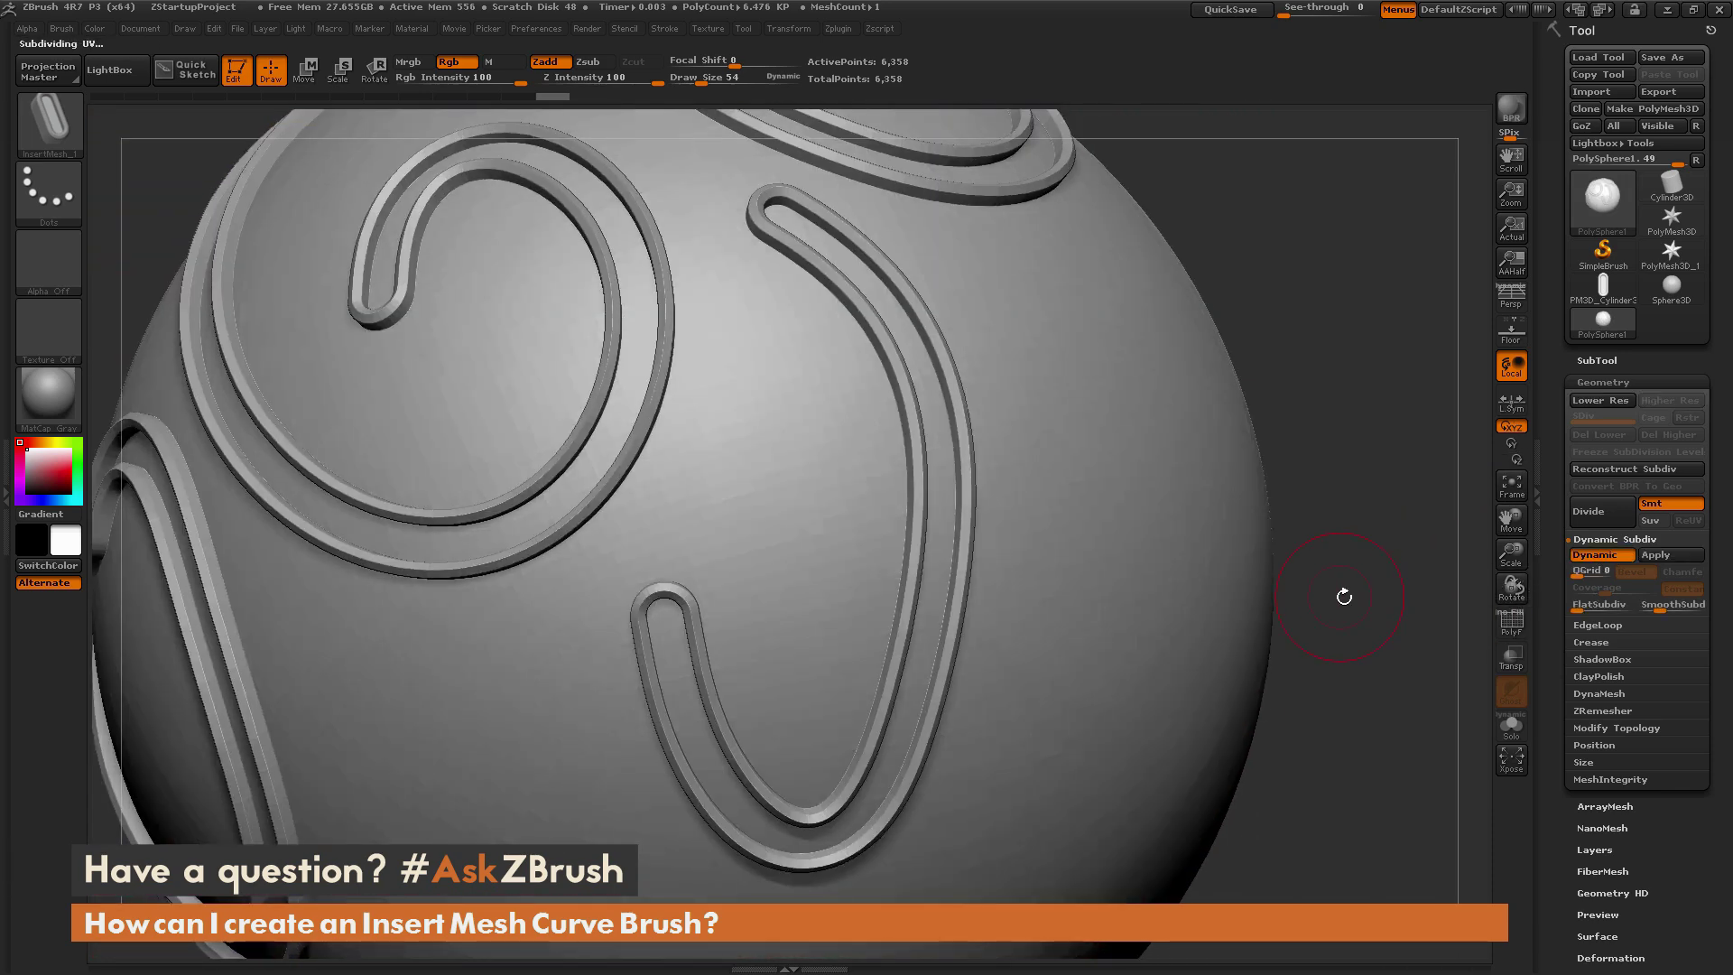
left_click_drag(1324, 495, 1098, 473)
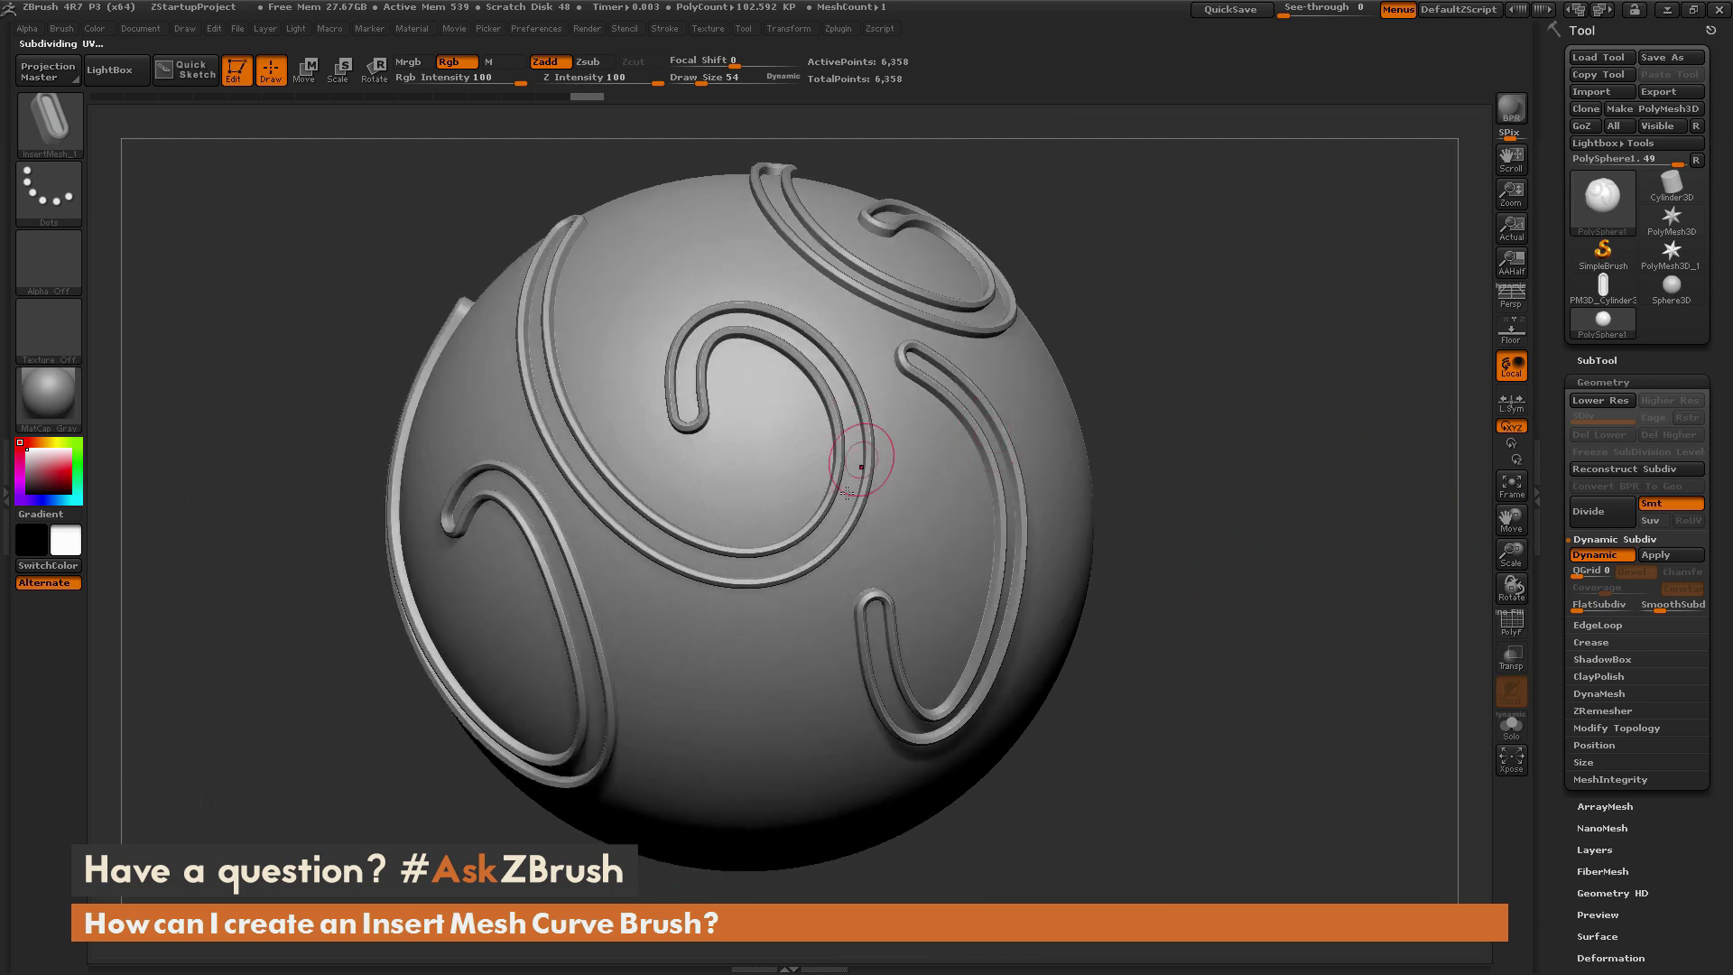
key("f")
mouse_move(1245, 398)
left_mouse_down()
mouse_move(1218, 340)
mouse_move(1257, 459)
mouse_move(1273, 441)
mouse_move(1172, 474)
mouse_move(1157, 524)
mouse_move(1023, 480)
left_mouse_up()
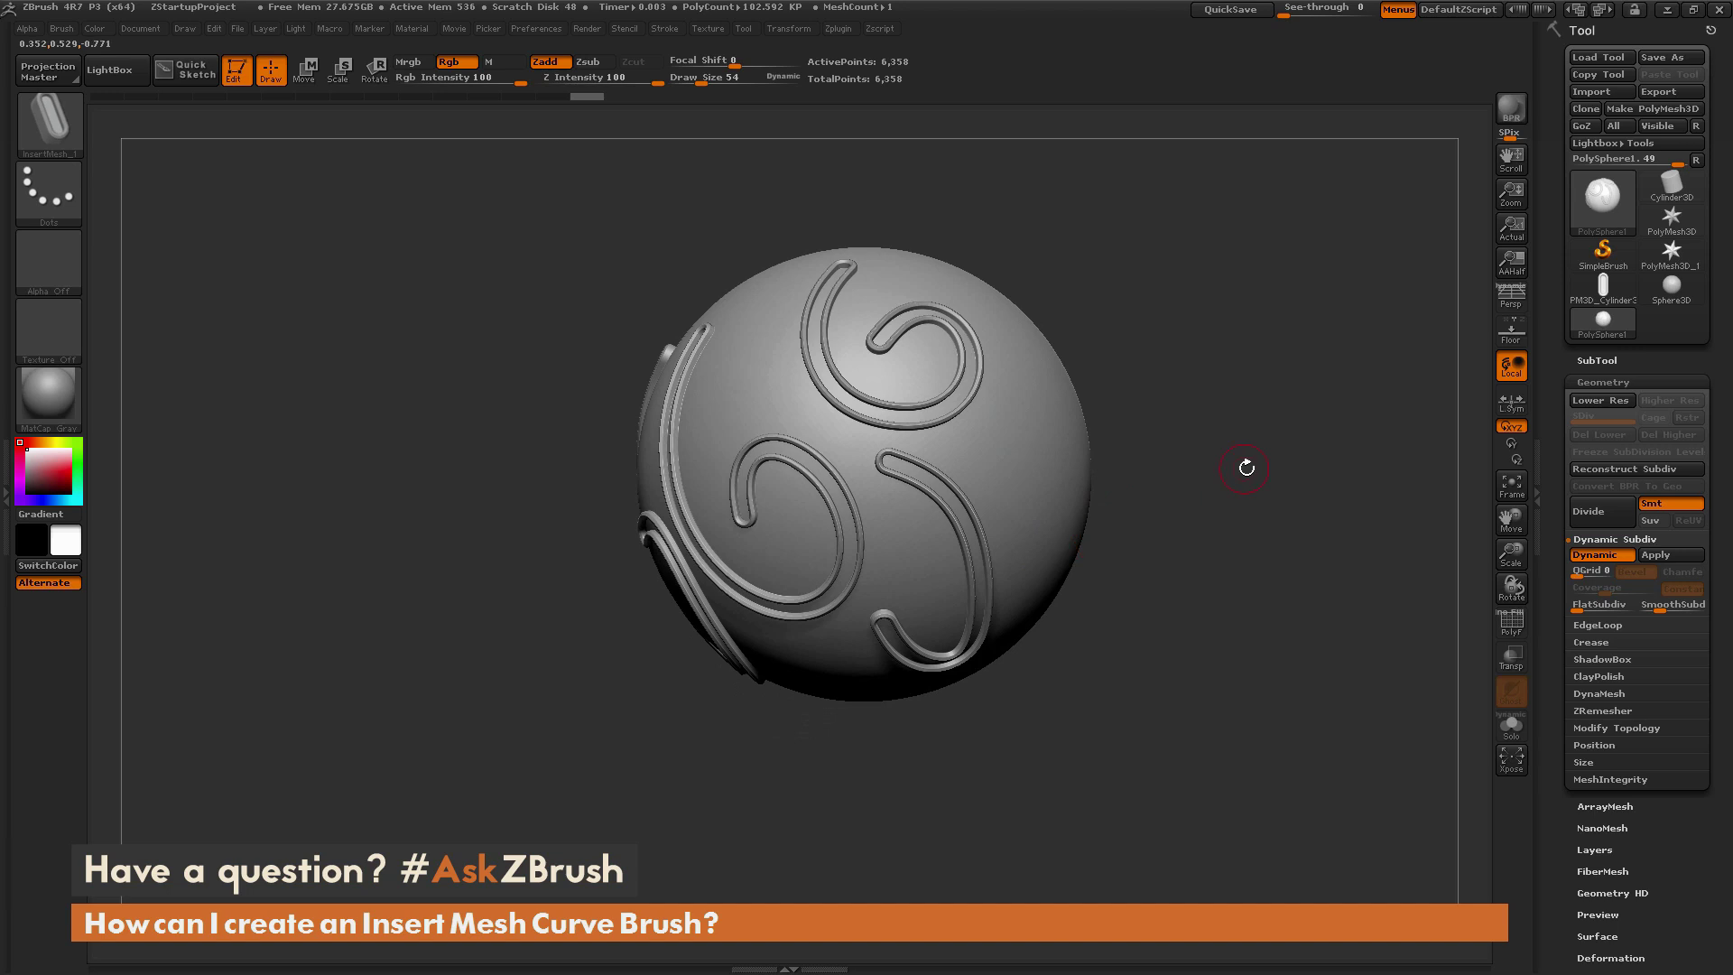
mouse_move(1248, 488)
left_mouse_down()
mouse_move(1213, 490)
mouse_move(1260, 471)
left_mouse_up()
Step: Select PM3D_Cylinder3 and show its top, middle-band and bottom polygroups with PolyF in front view
left_click(1603, 288)
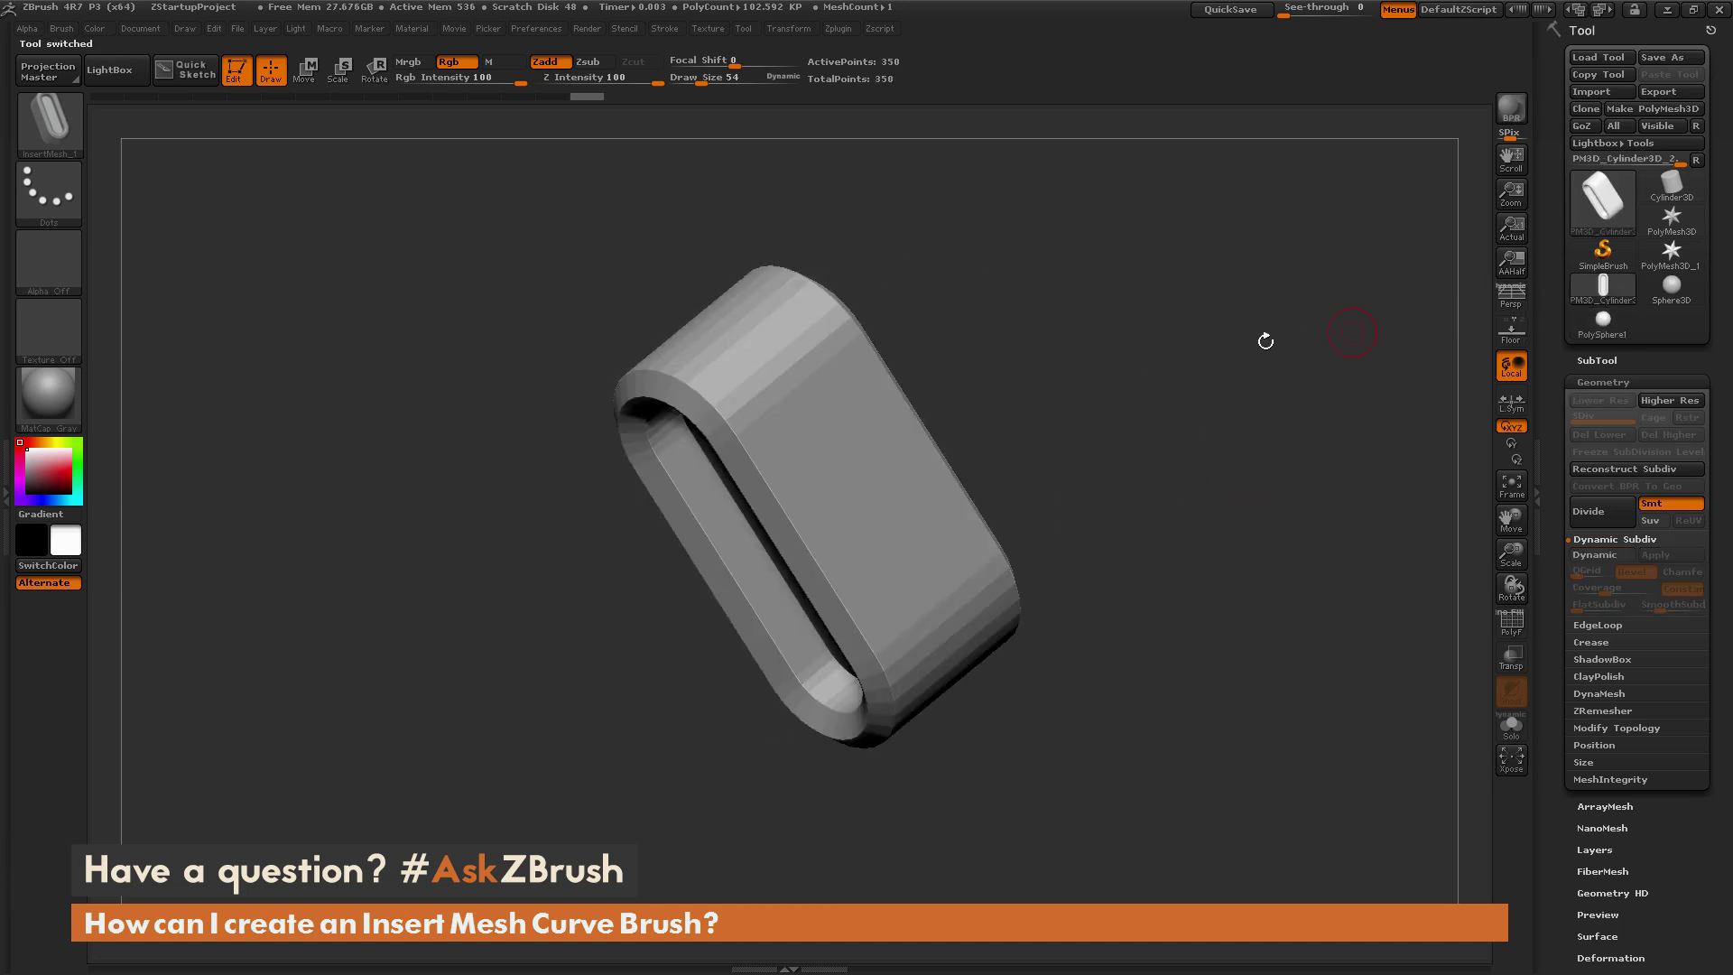
left_click_drag(1281, 410, 1344, 425, "shift")
left_click(1511, 622)
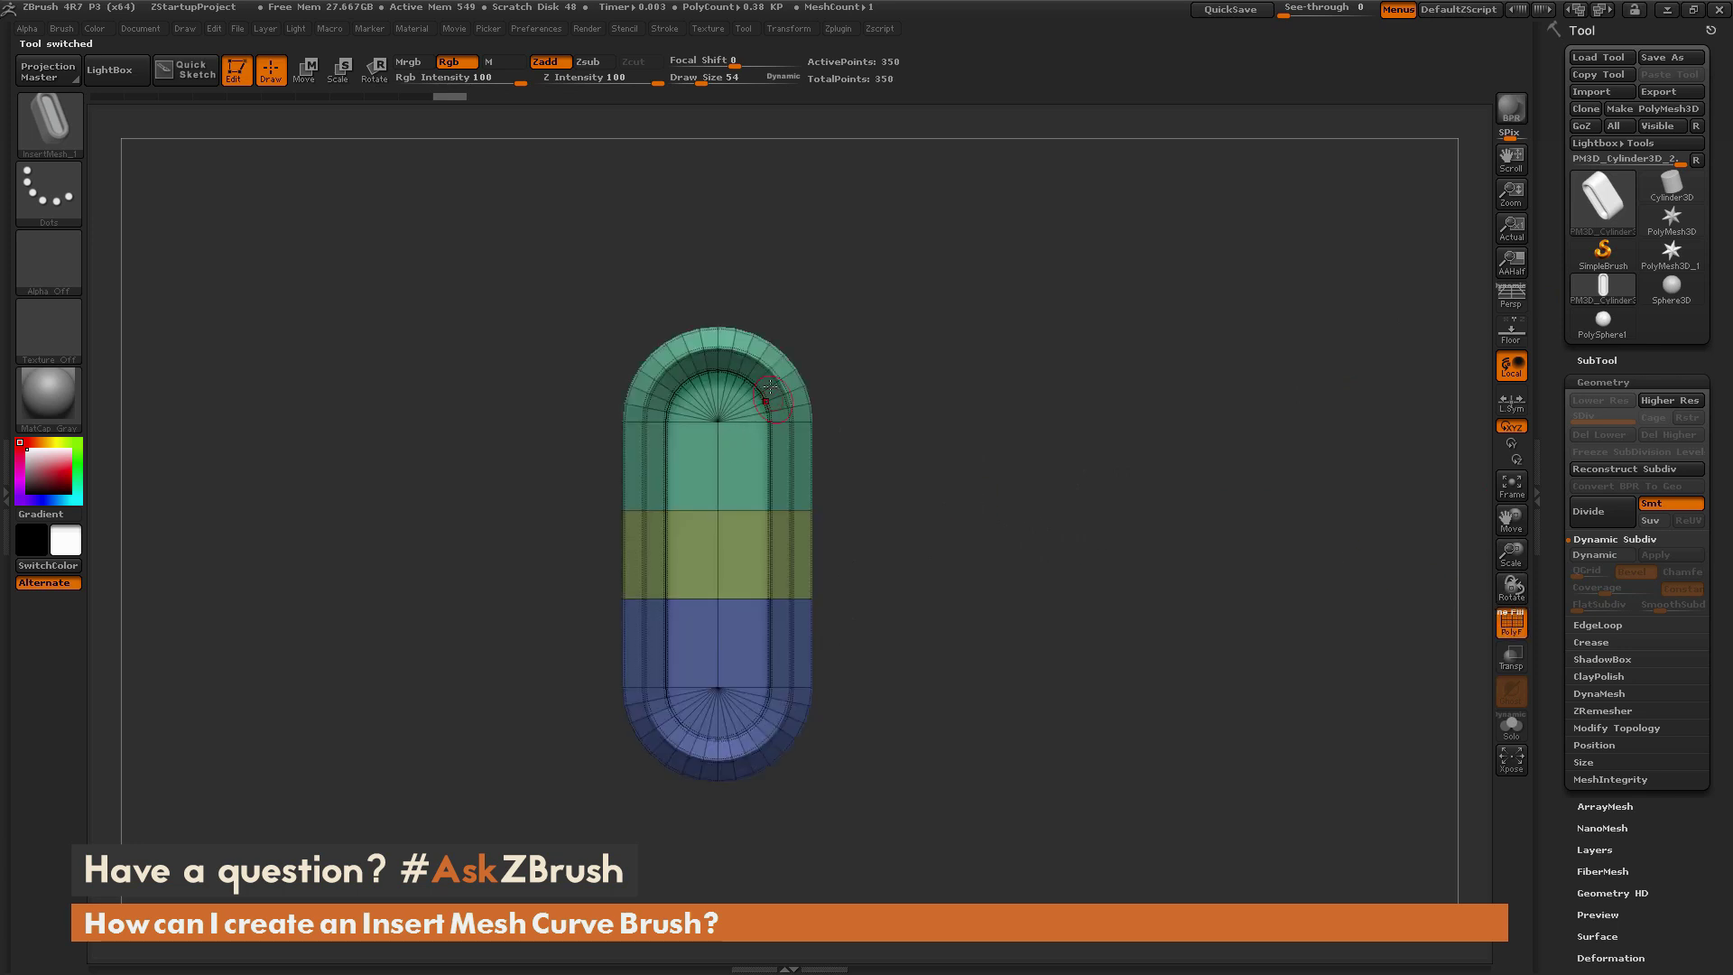